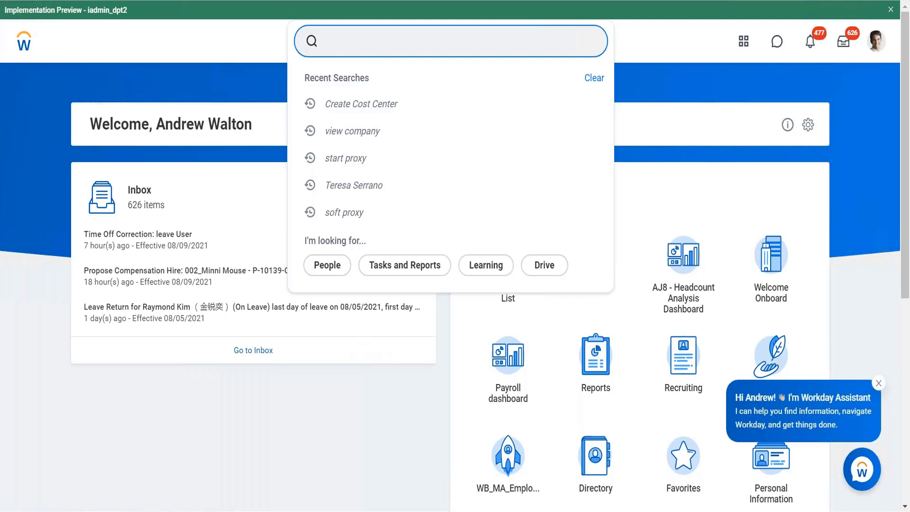
Step: Search for "all functional" and open the All Functional Areas data source
text(all funcational)
key(Return)
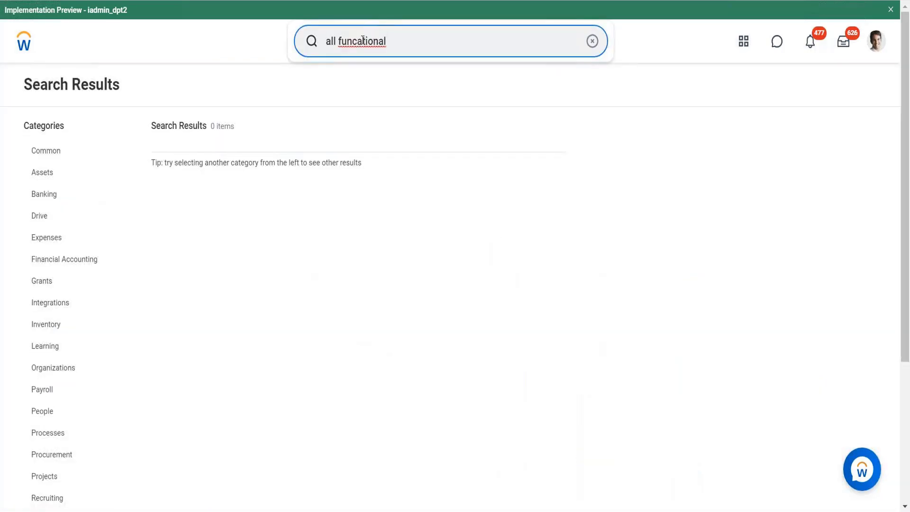
key(BackSpace)
key(Return)
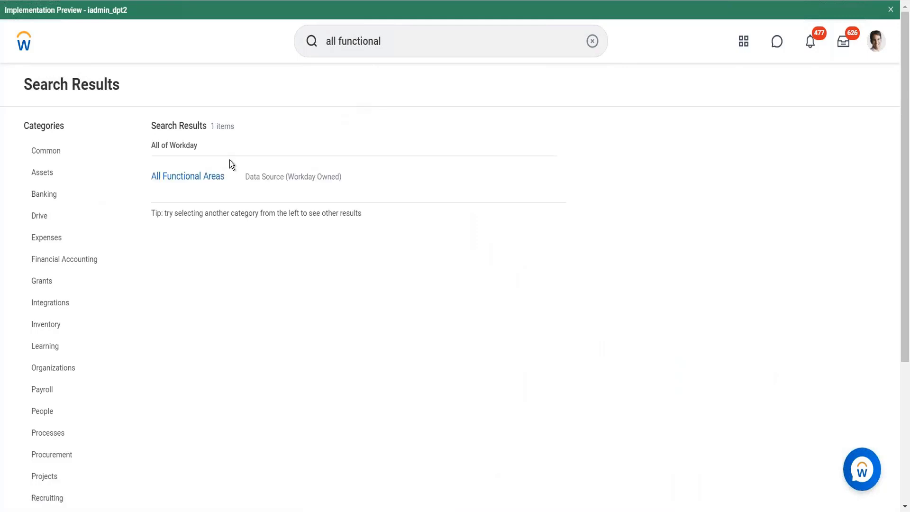
click(195, 176)
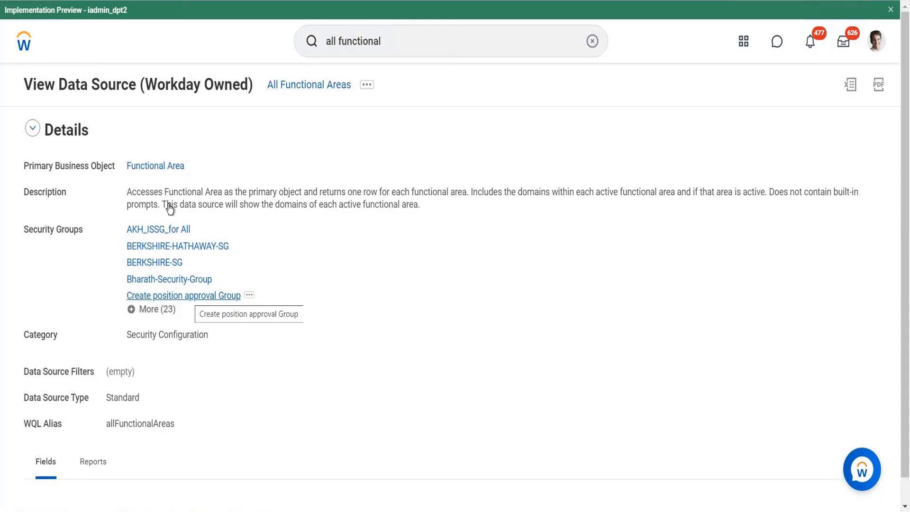
Step: Shorten the search text to "functional", rerun the search, and open the Functional Areas report
click(340, 40)
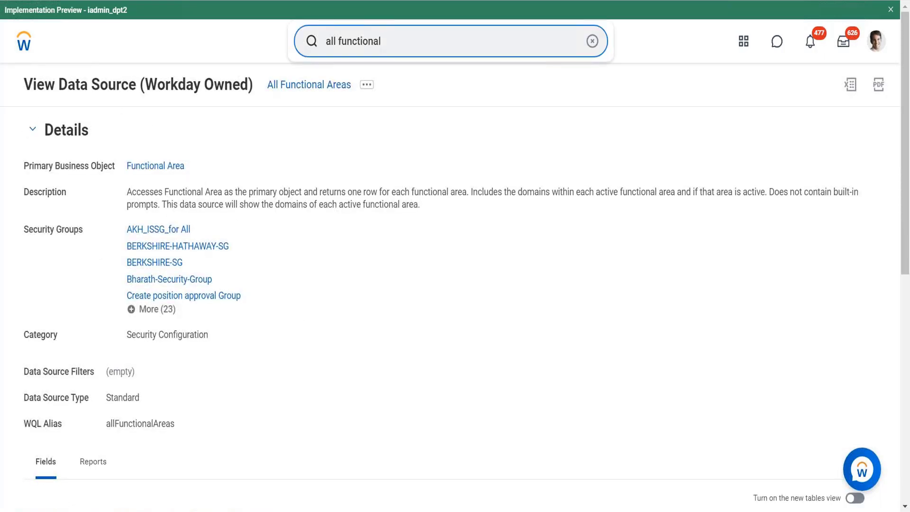
key(BackSpace)
key(BackSpace)
key(BackSpace)
key(BackSpace)
key(Return)
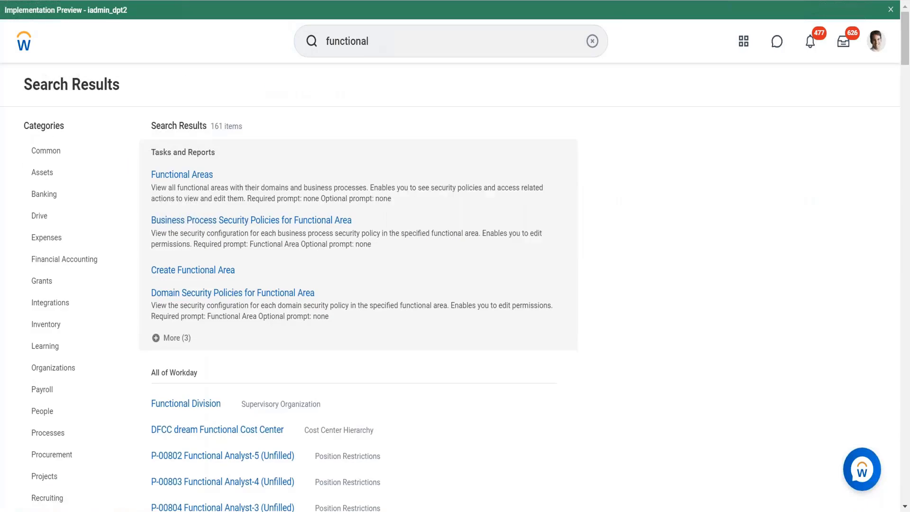
click(185, 179)
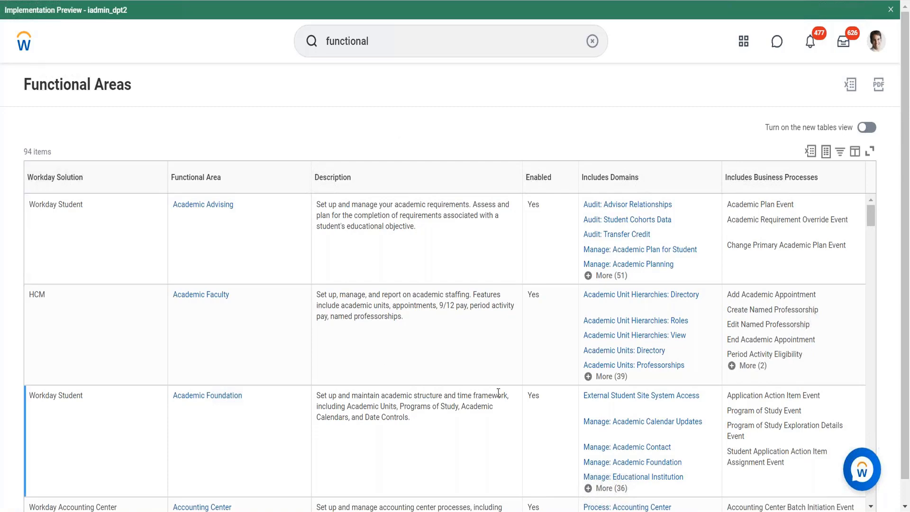
Step: Filter the Functional Area column to Time Tracking, Time Tracking Calculations and Time Tracking Hub
scroll(412, 271, down, 15)
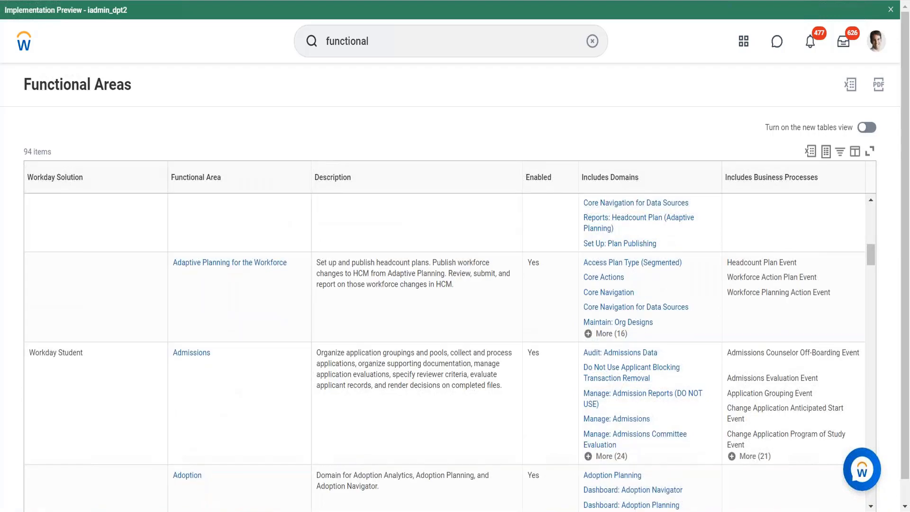
scroll(449, 352, down, 7)
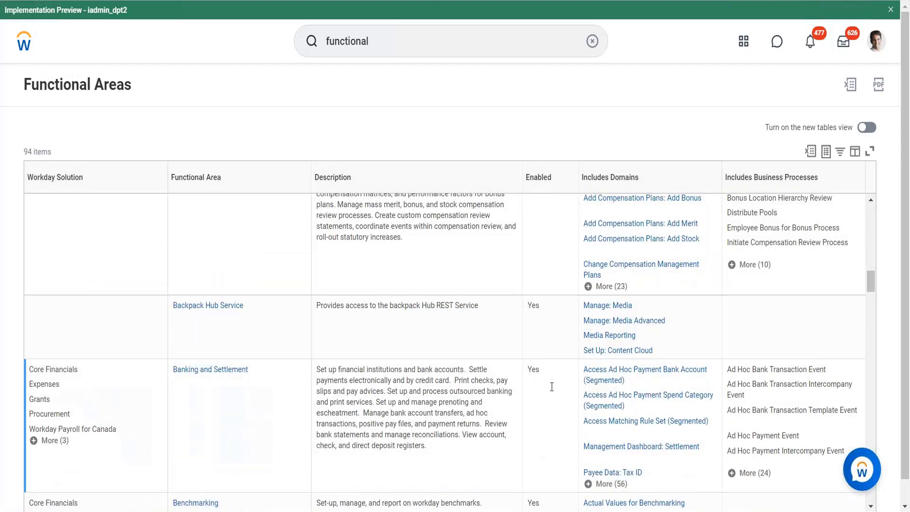
scroll(322, 281, down, 5)
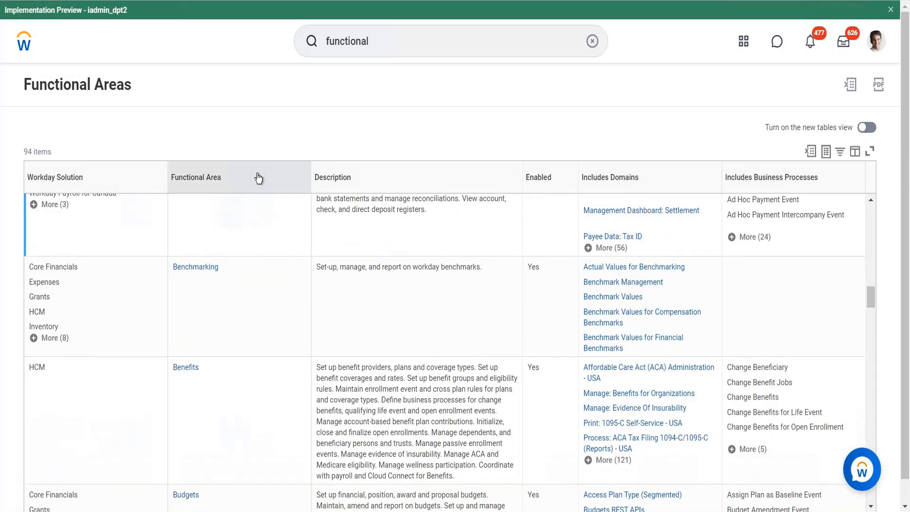
click(242, 362)
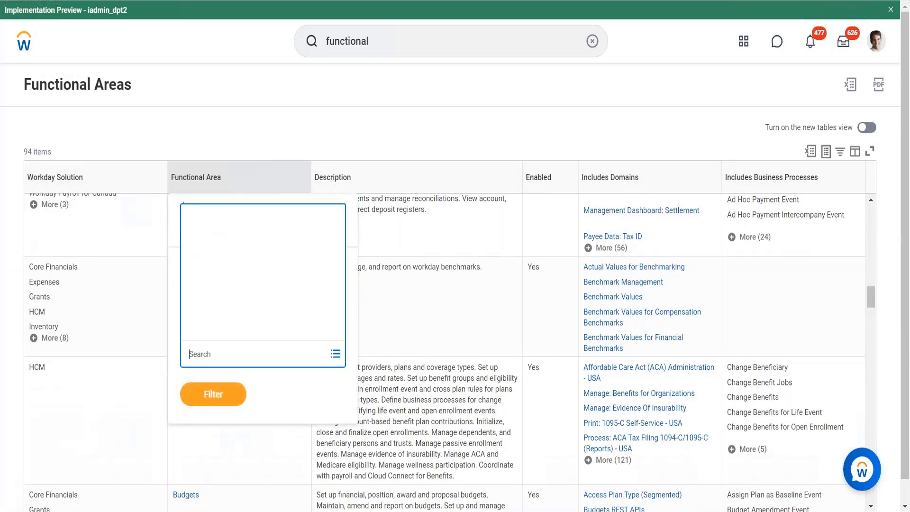
text(T)
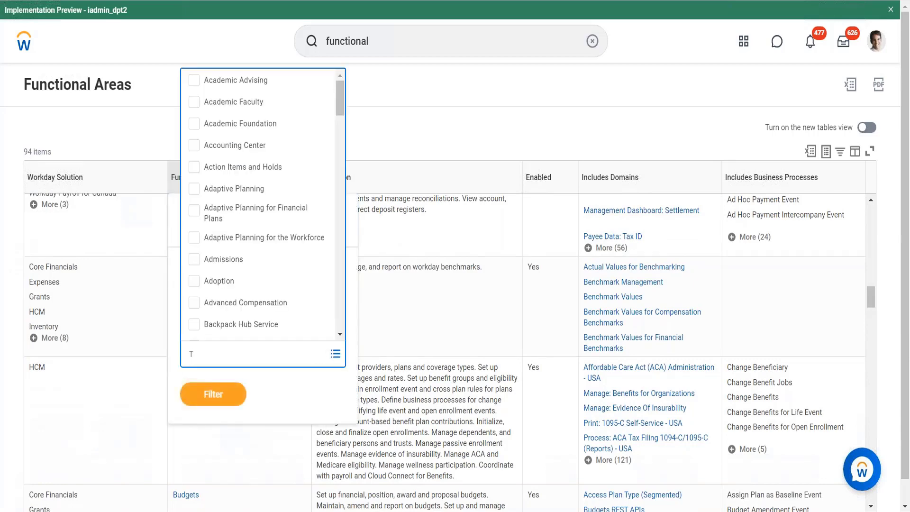
text(ime)
key(Return)
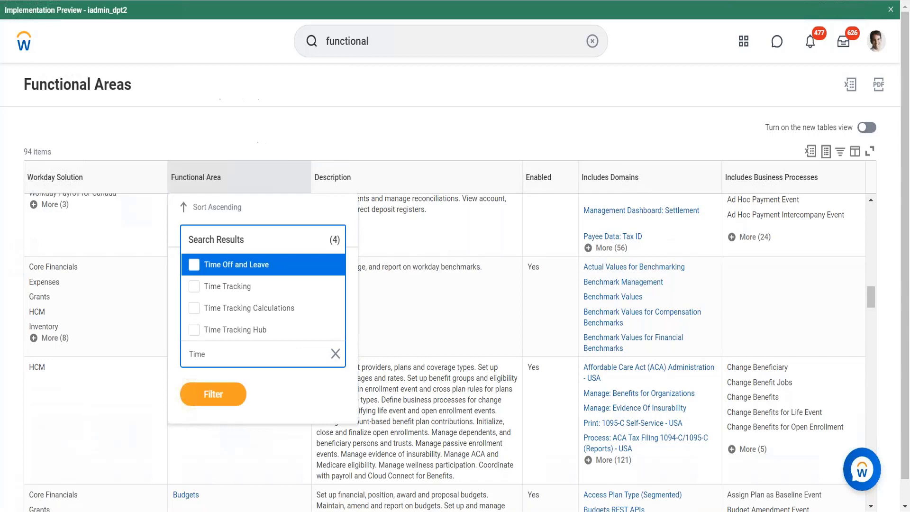
click(244, 294)
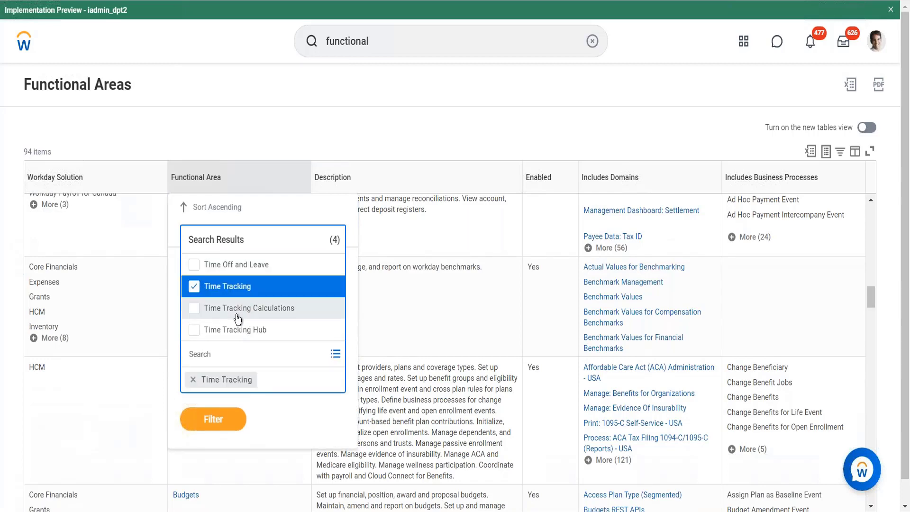
click(237, 309)
click(234, 330)
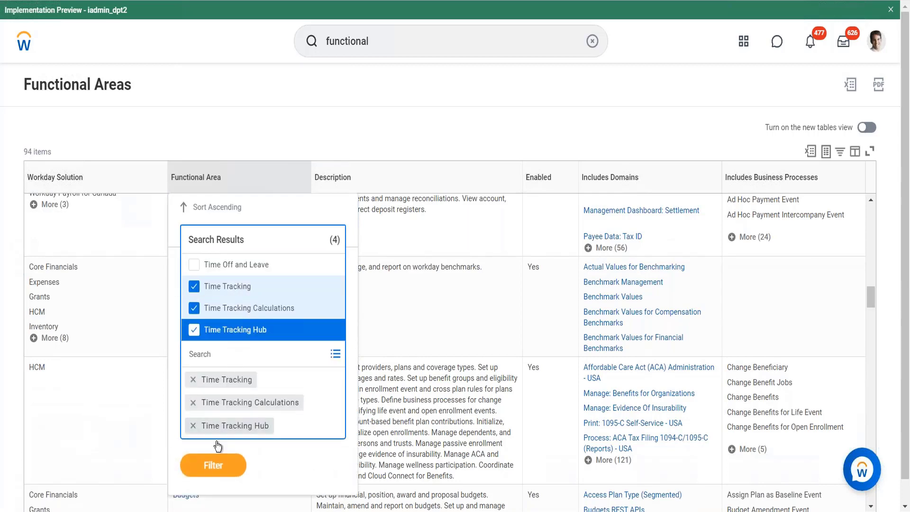
click(213, 465)
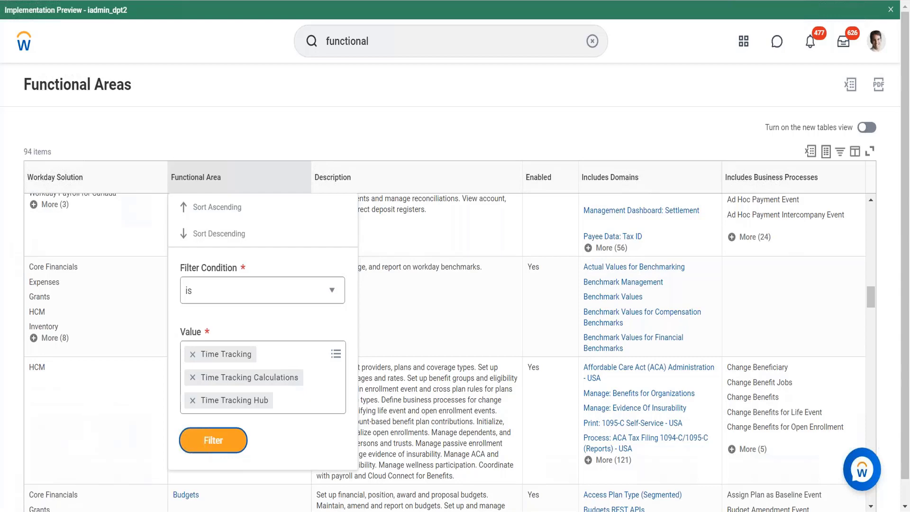
click(213, 440)
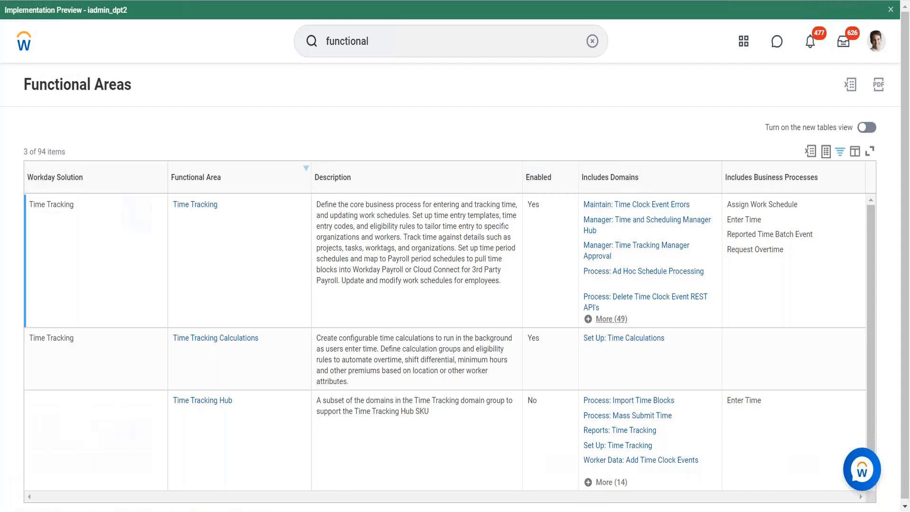
Step: Expand the full list of included domains for the Time Tracking functional area
click(609, 319)
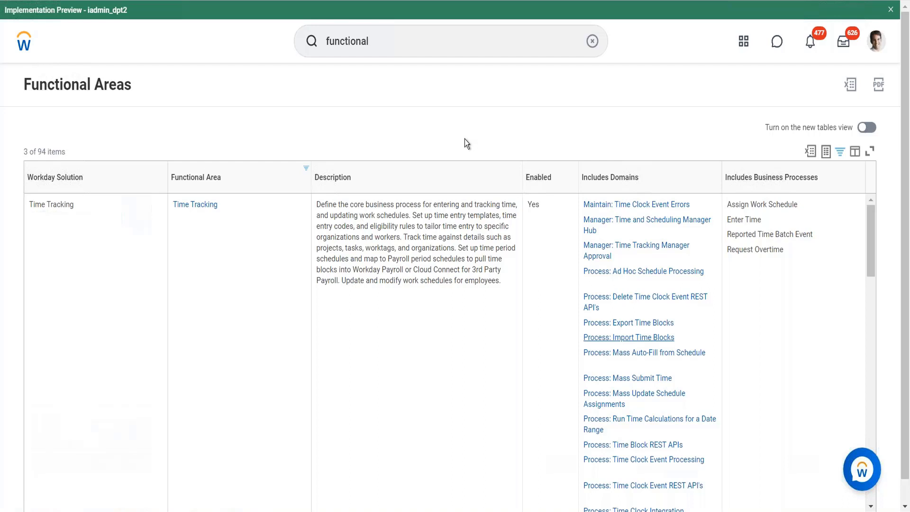
click(349, 249)
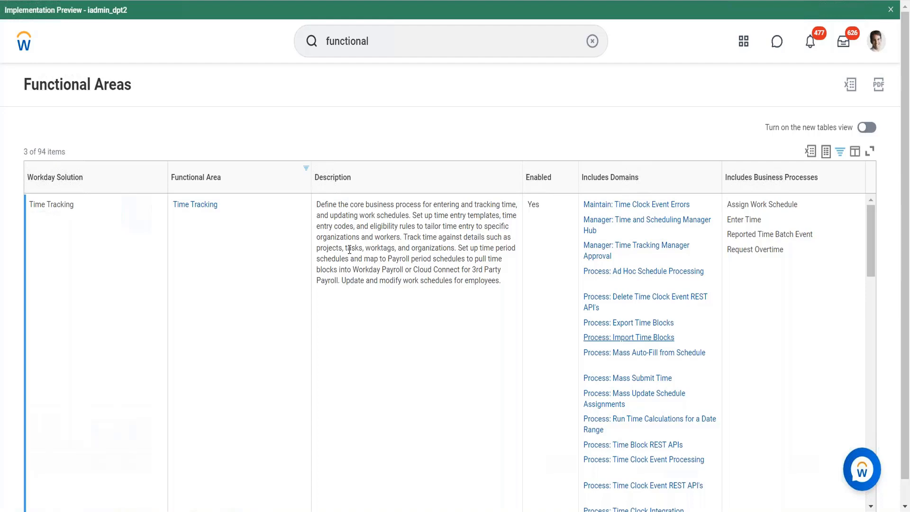
Step: Return to the home page, dismissing the Workday Assistant message and clearing the old search text
click(25, 51)
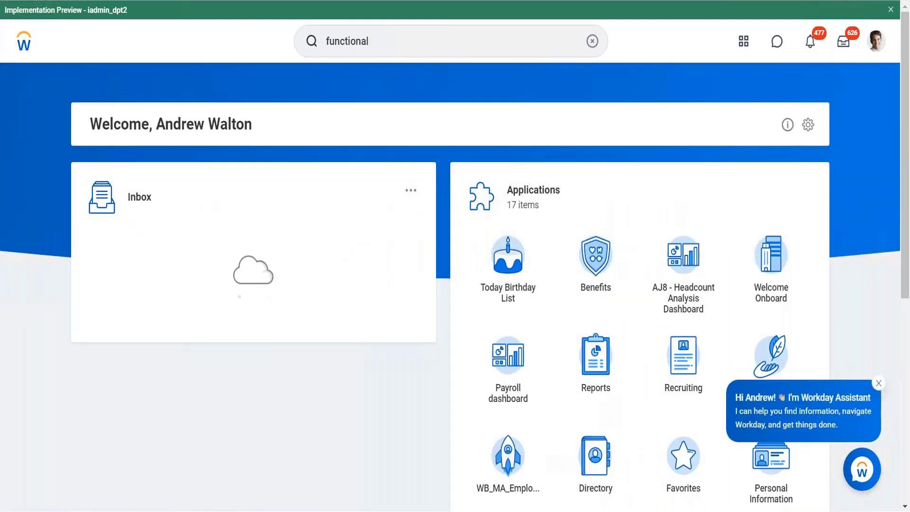
click(878, 383)
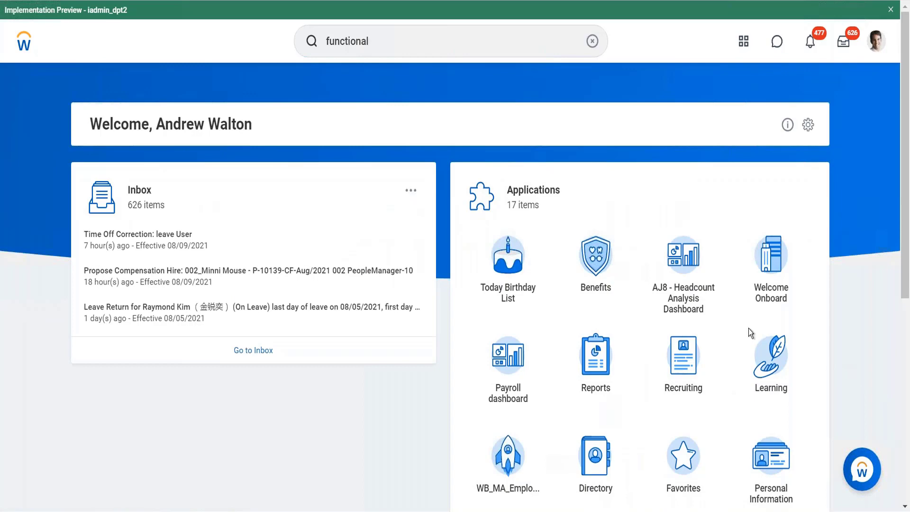
click(591, 42)
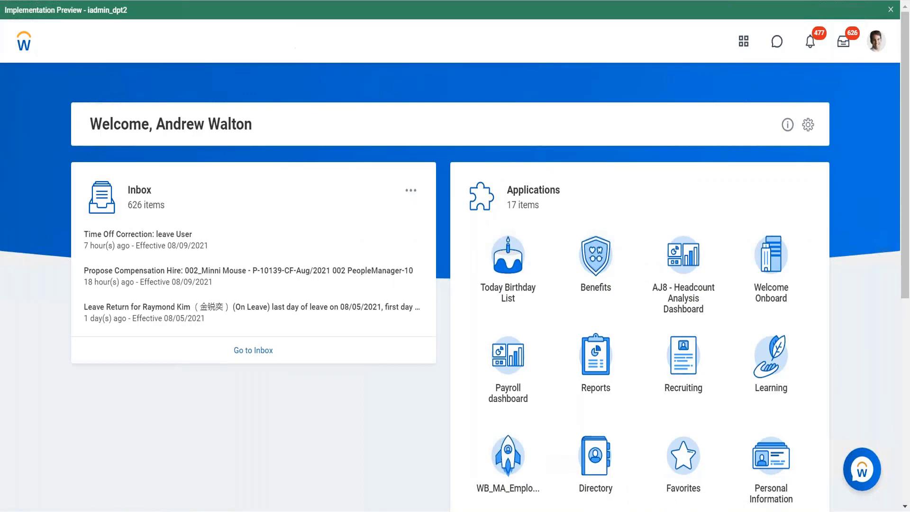
Step: Search for "view period schedule" and open the View Period Schedule report
click(397, 32)
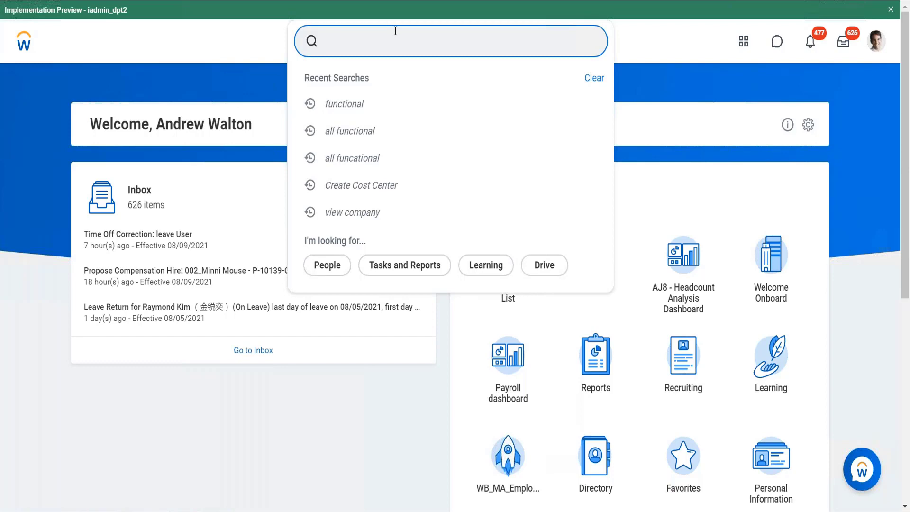
text(view period sche)
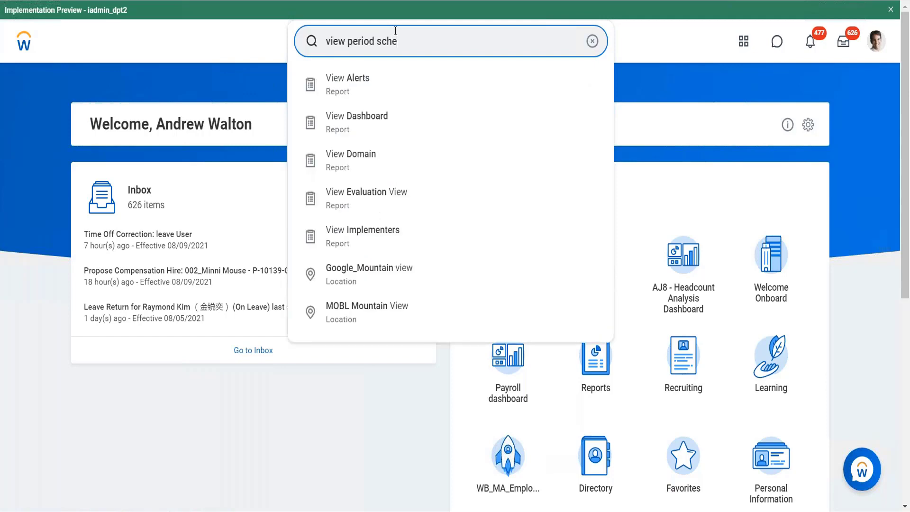
text(dule)
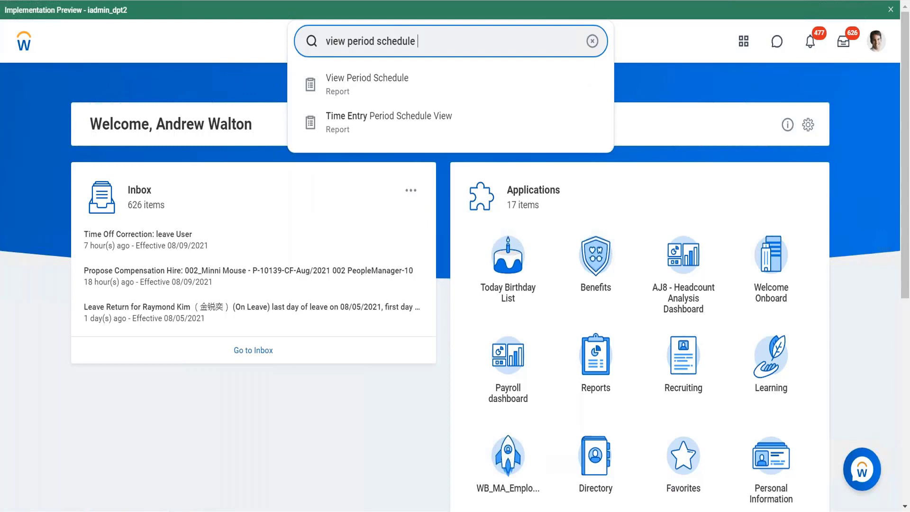
click(361, 91)
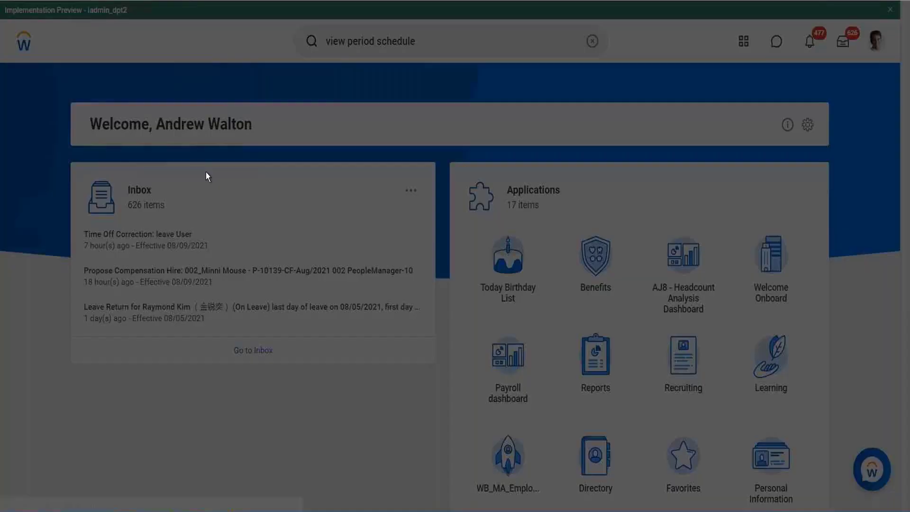
Step: View the details of the 9 1_Monthly period schedule and return to the home page
click(386, 172)
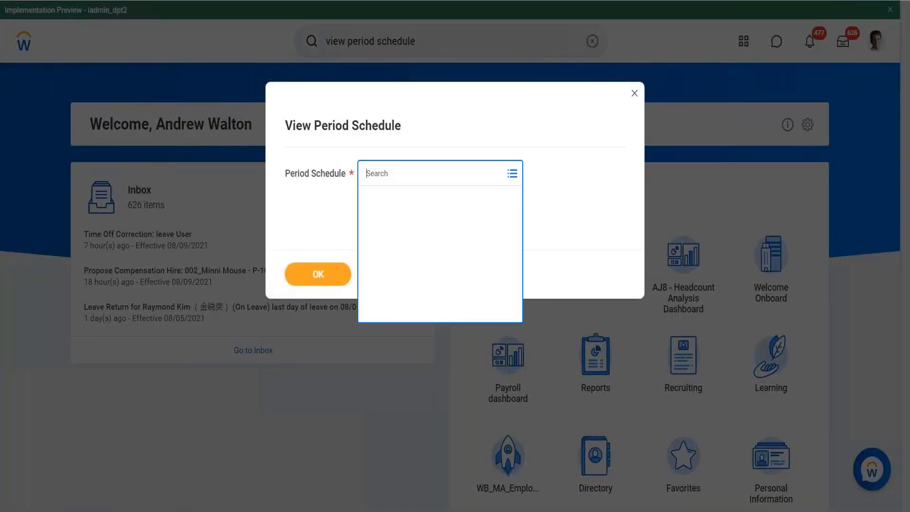
click(370, 198)
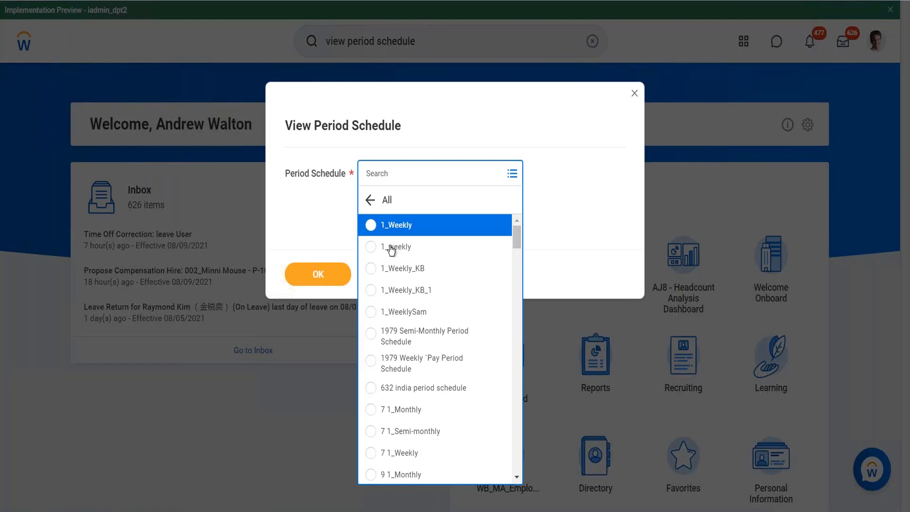
scroll(404, 322, down, 1)
scroll(403, 323, down, 3)
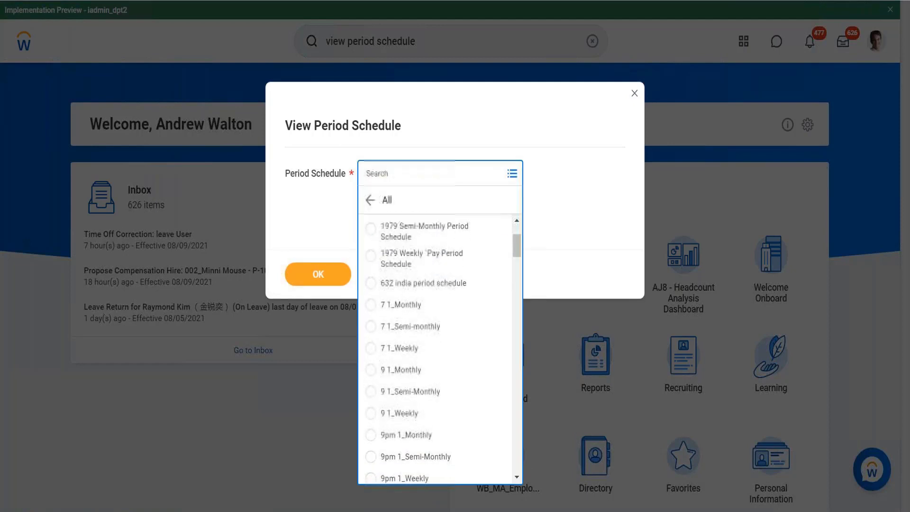
click(398, 337)
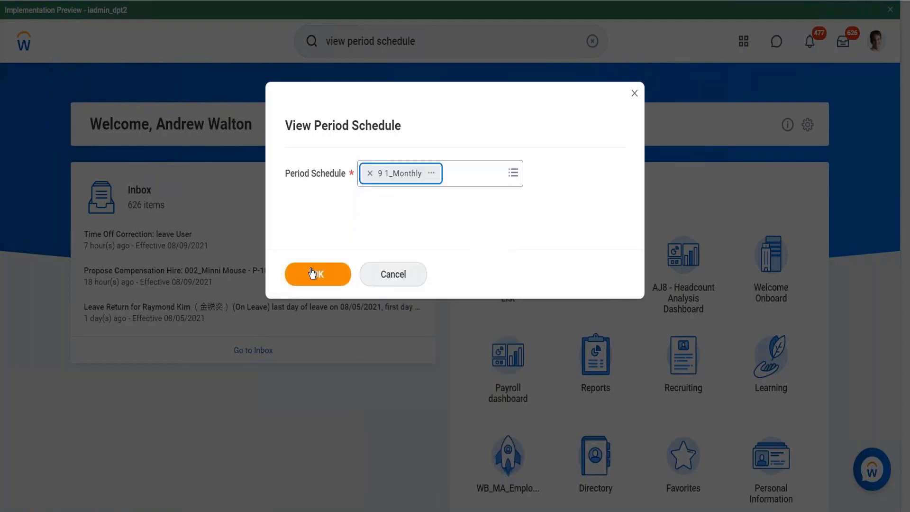
key(Return)
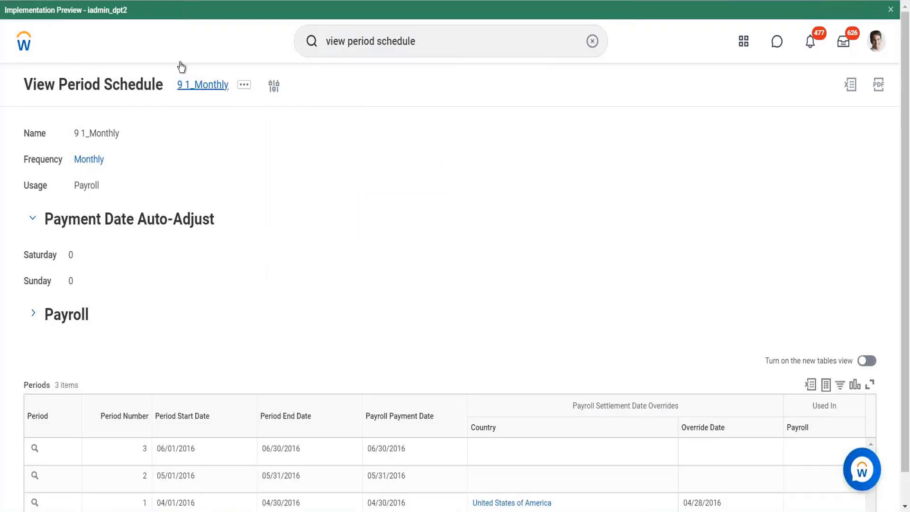
key(alt+Left)
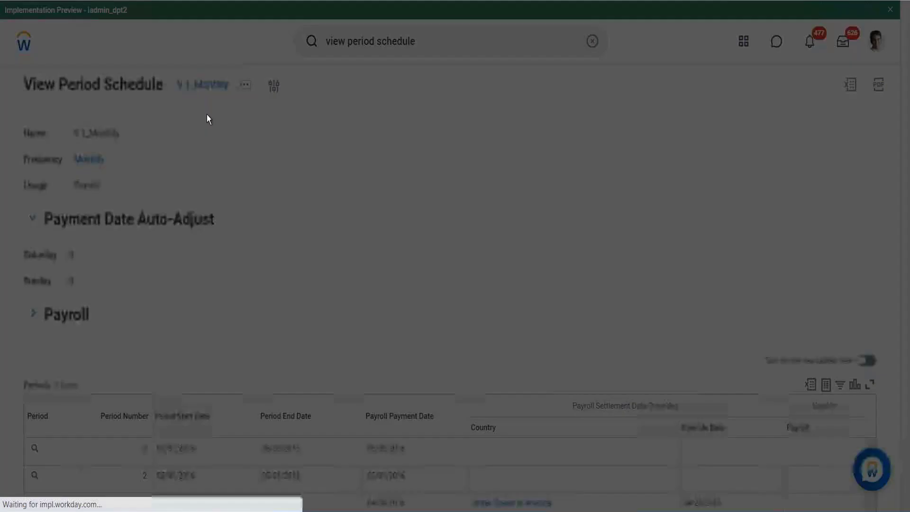
click(402, 275)
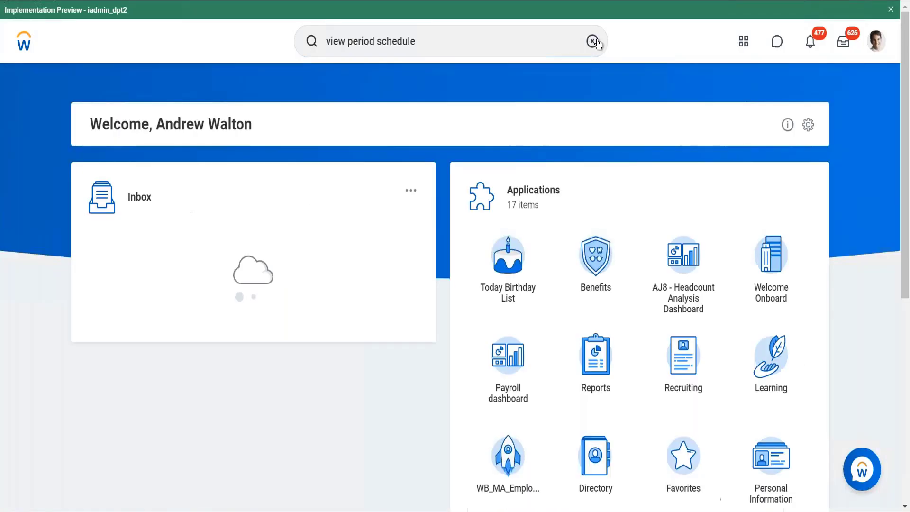
Step: Search for "view time tracking eligi" and open the View Time Tracking Eligibility Rule task
click(592, 41)
click(533, 52)
text(view )
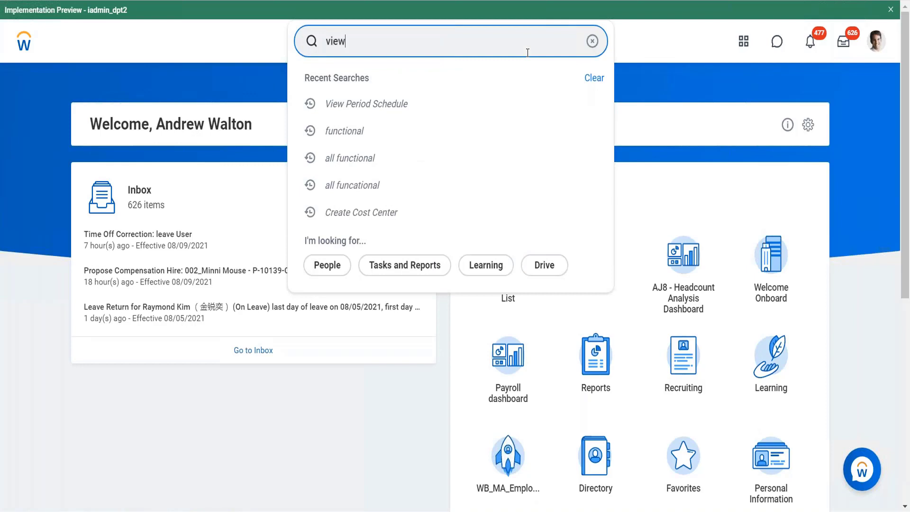
text(time tracking eligi)
key(Return)
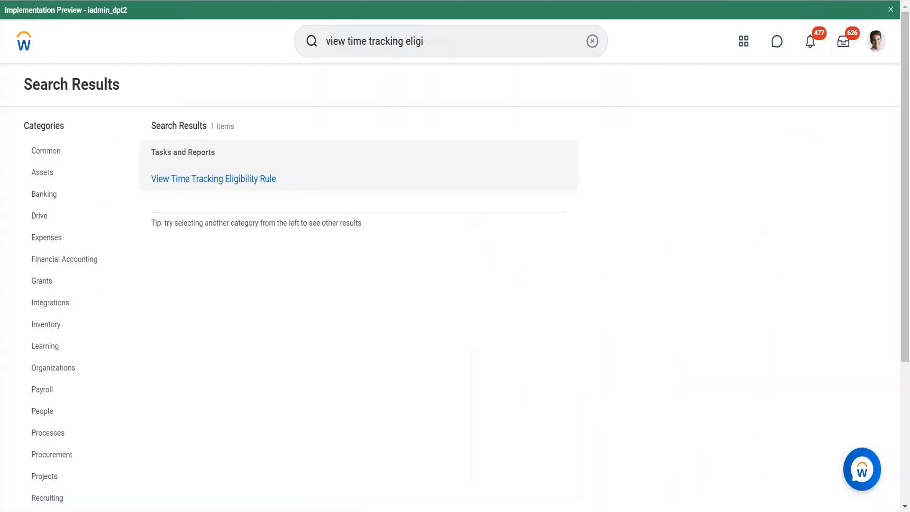
click(249, 179)
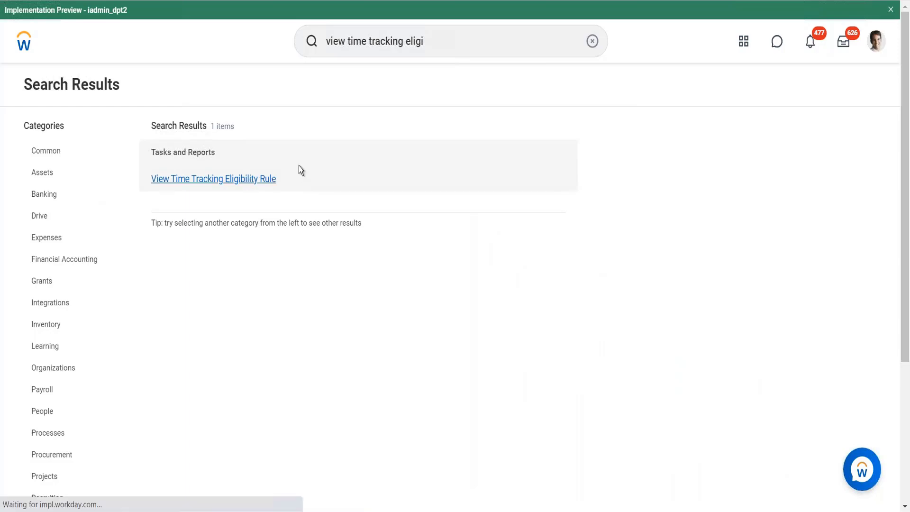
Step: Search the eligibility rules for "Period sch" and open the Period Schedule - Monthly (incl. PI) rule
click(408, 176)
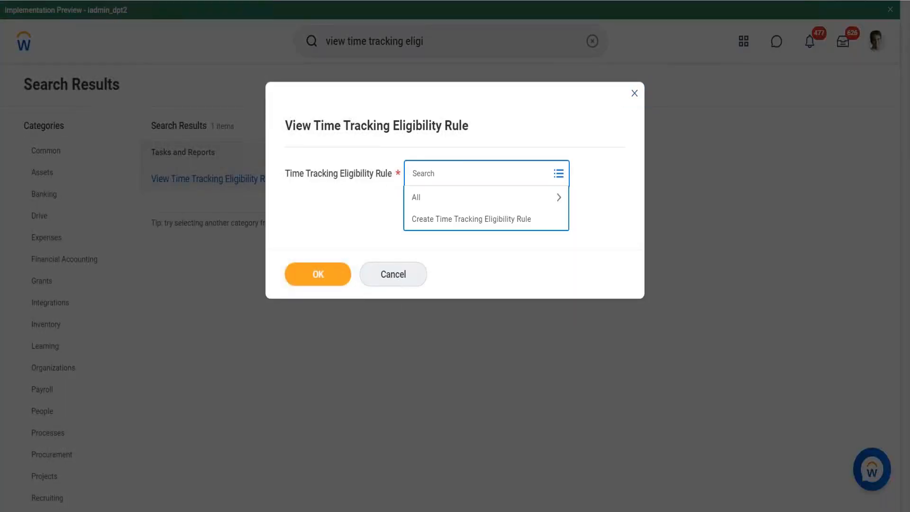
text(Period sch)
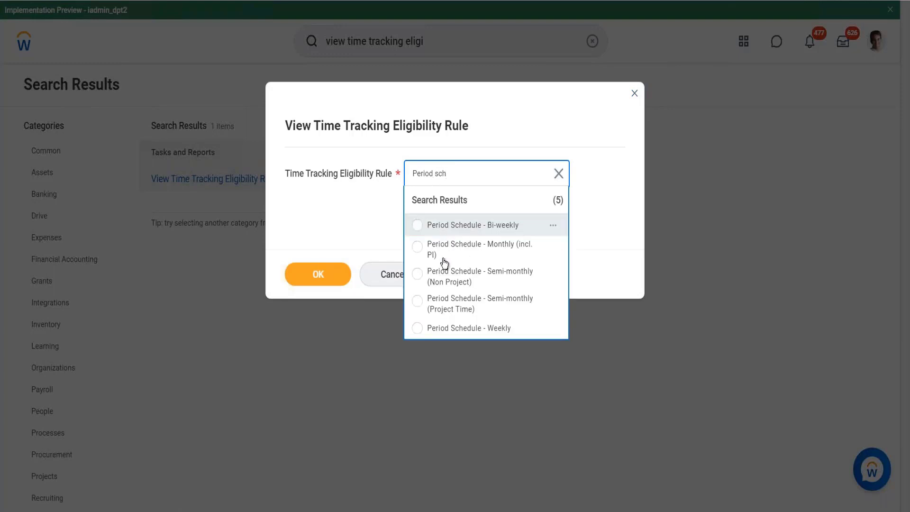
click(443, 251)
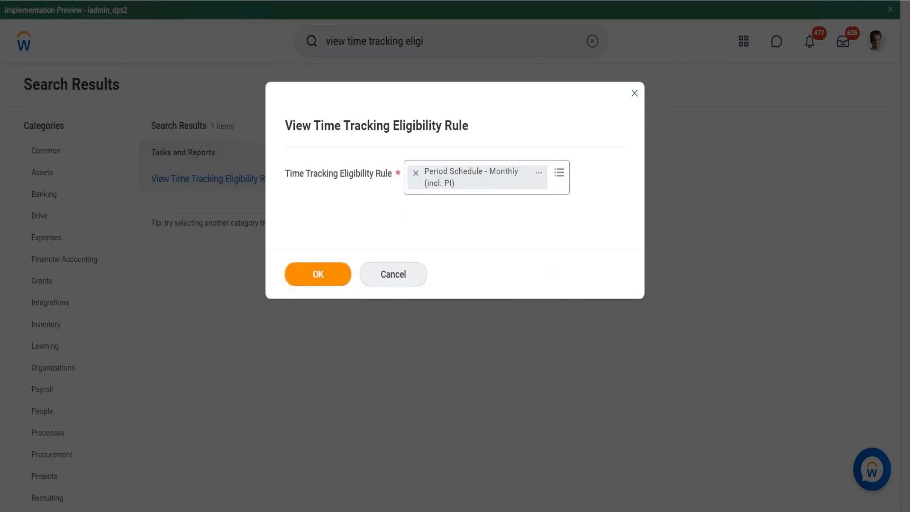
click(339, 275)
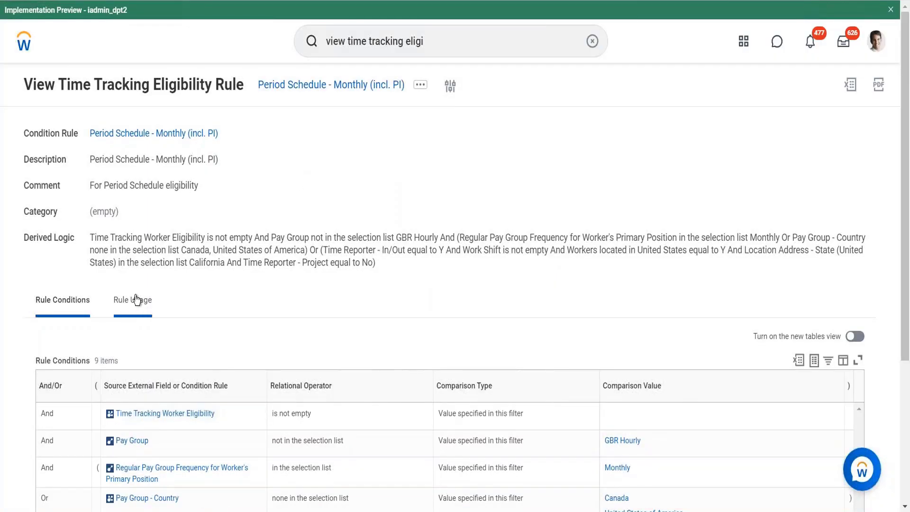
Step: Examine the usage and the conditions of the Period Schedule - Monthly (incl. PI) rule
click(135, 300)
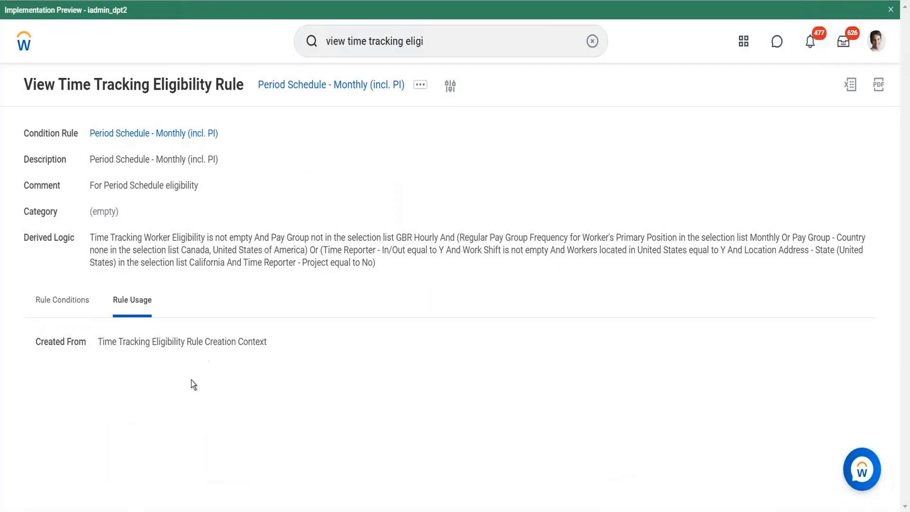
click(62, 300)
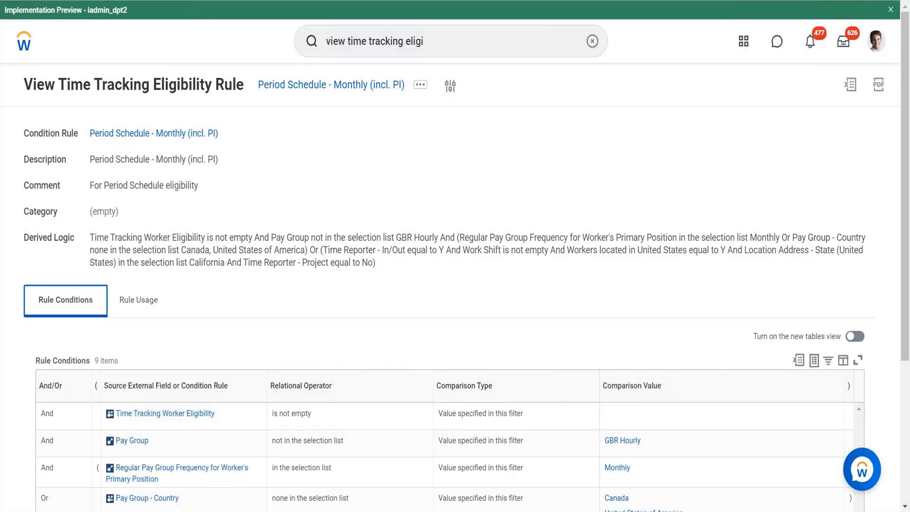
scroll(250, 226, down, 2)
scroll(249, 225, down, 3)
Step: Reopen the View Time Tracking Eligibility Rule task, search for "period sch" and view the Period Schedule - Bi-weekly rule
click(138, 156)
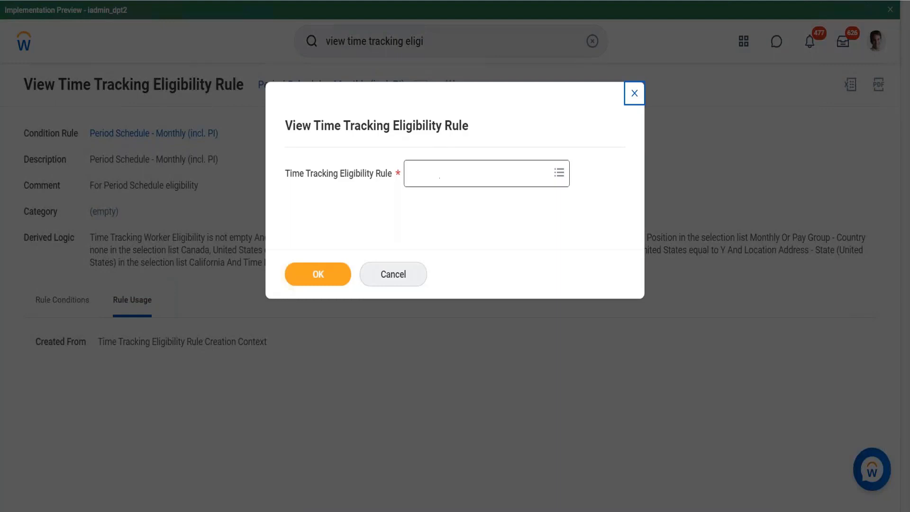
click(439, 173)
text(period)
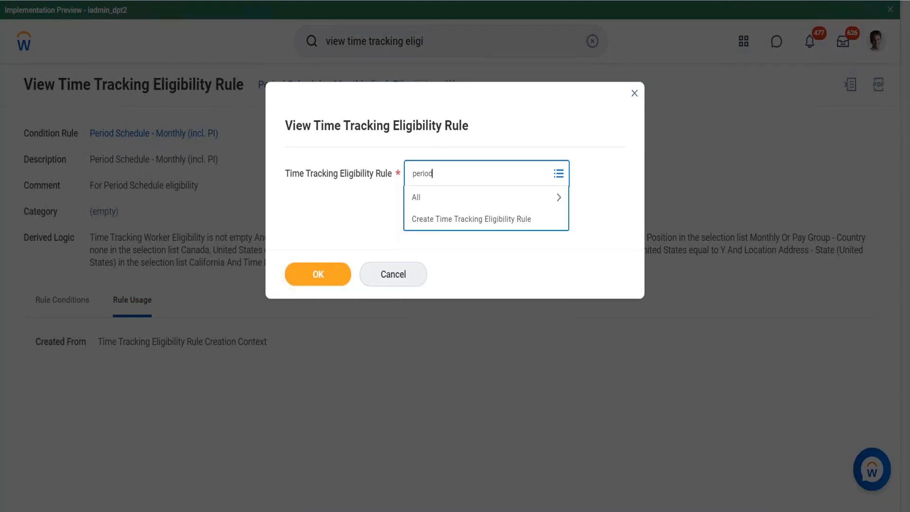
text( sch)
key(Return)
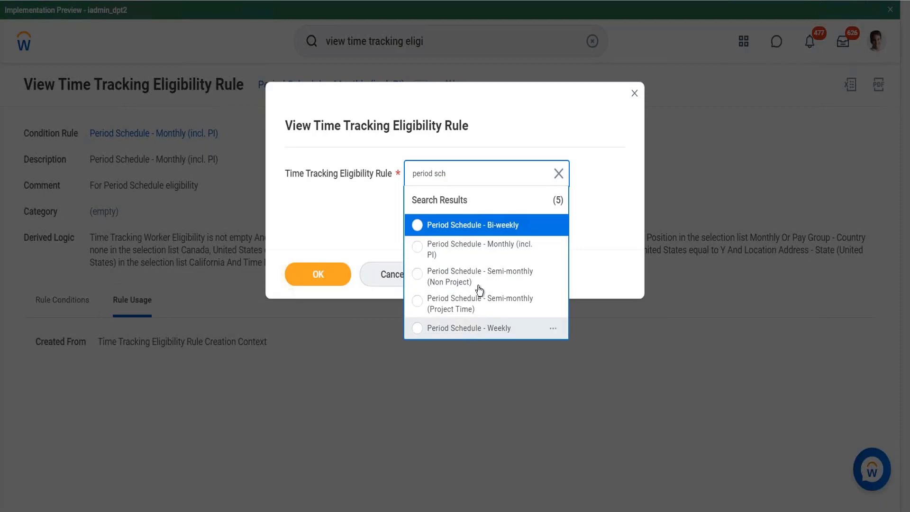
click(490, 225)
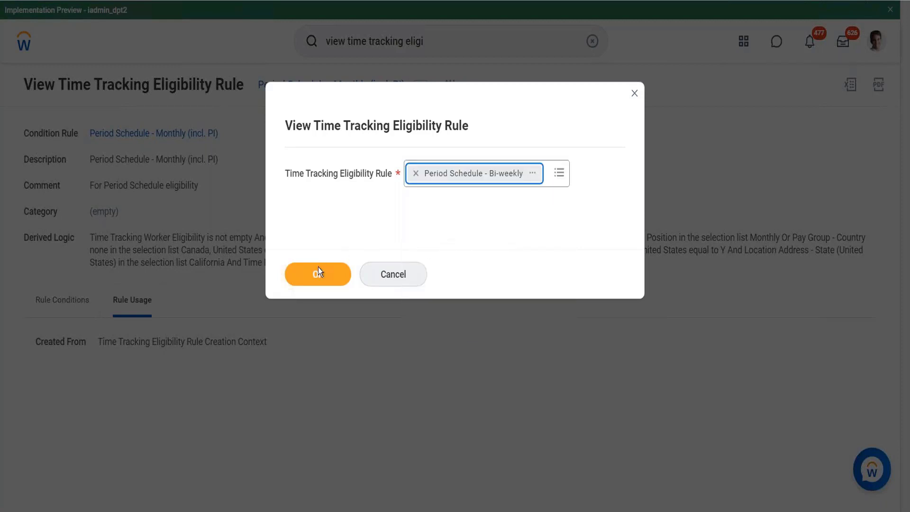
click(320, 274)
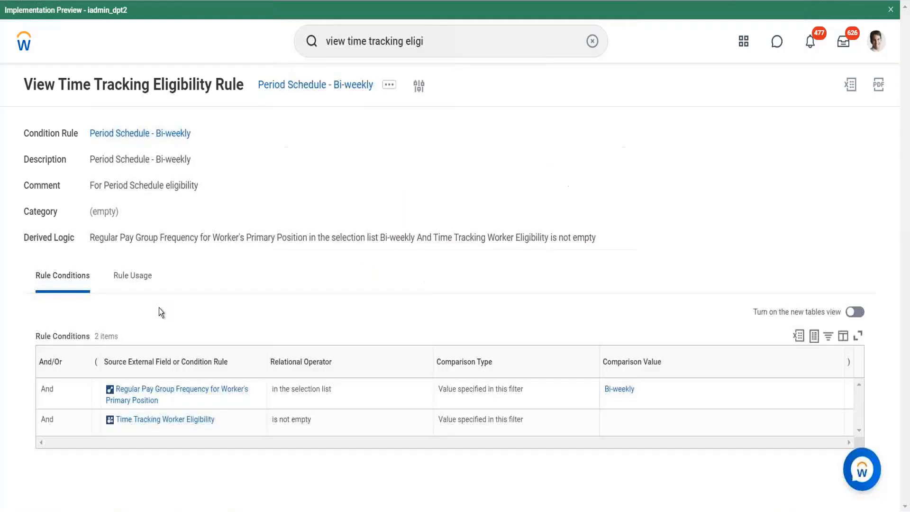
Step: Replace the global search text with "view period sch" and open the View Period Schedule report
click(440, 43)
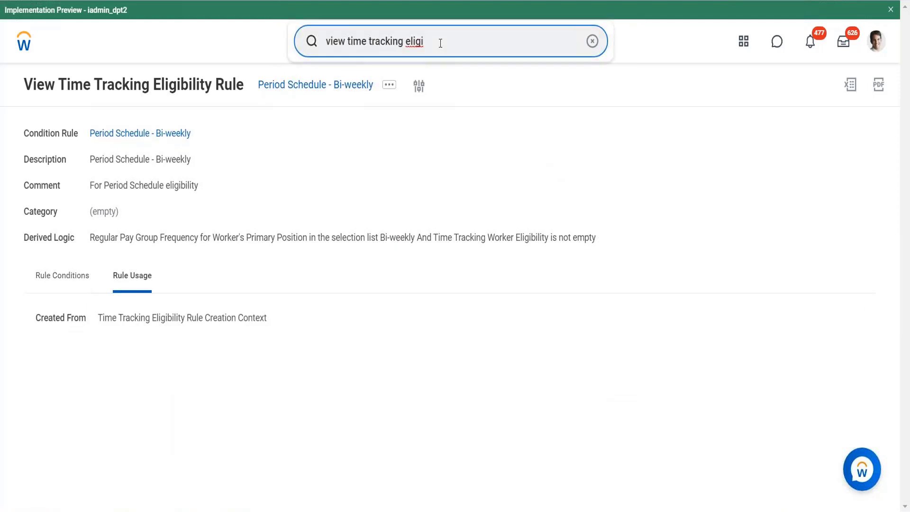
key(BackSpace)
key(ctrl+a)
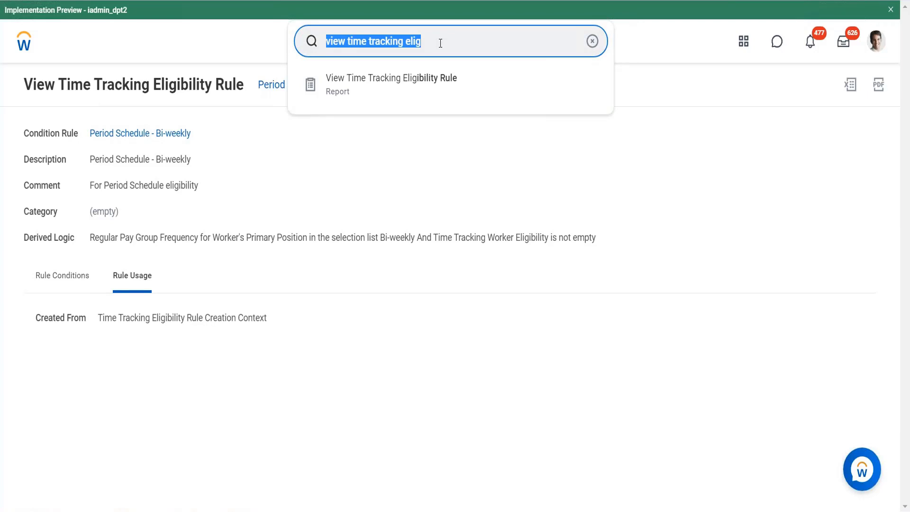
text(view period sch)
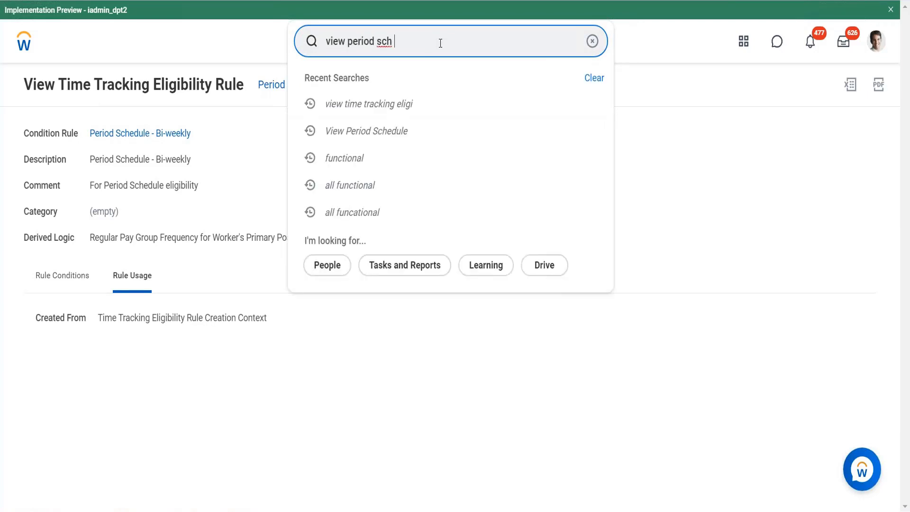
click(422, 115)
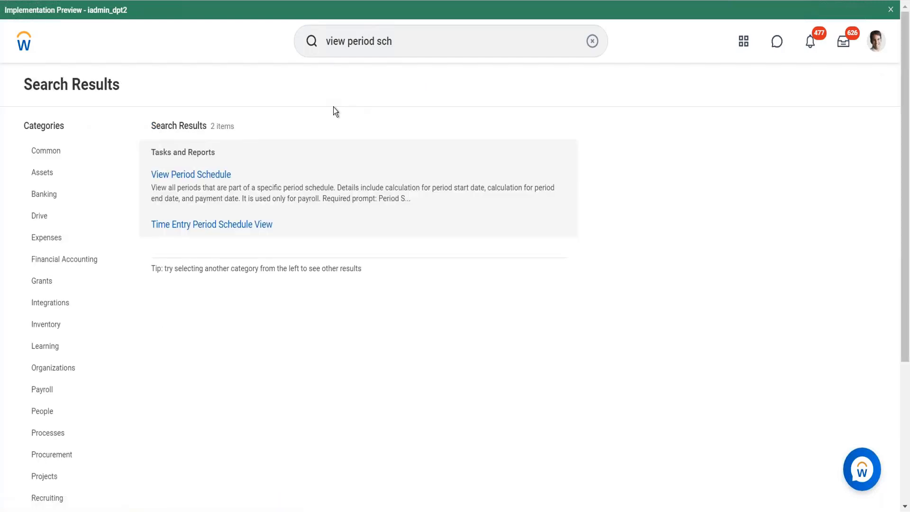
click(203, 174)
Step: Search the period schedules for "Time", open Semi-monthly (Time Lag) and review its Time Tracking section
click(369, 172)
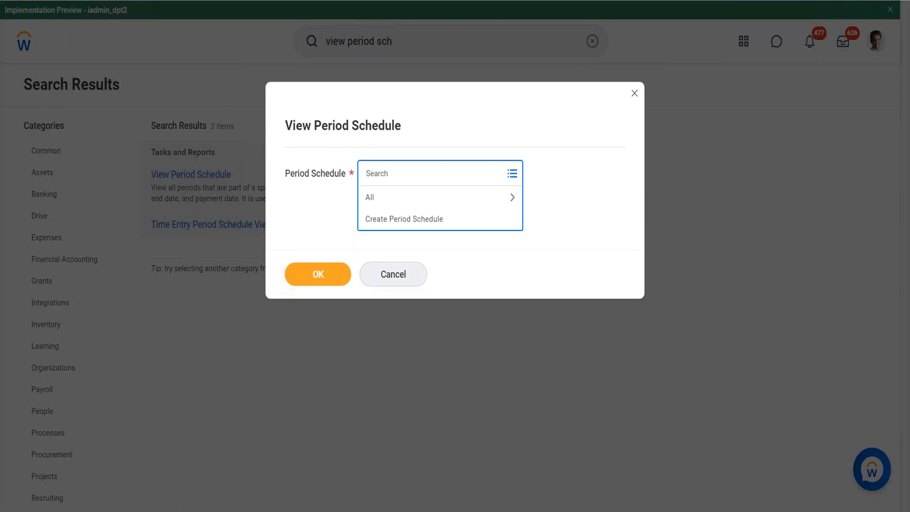
text(Time)
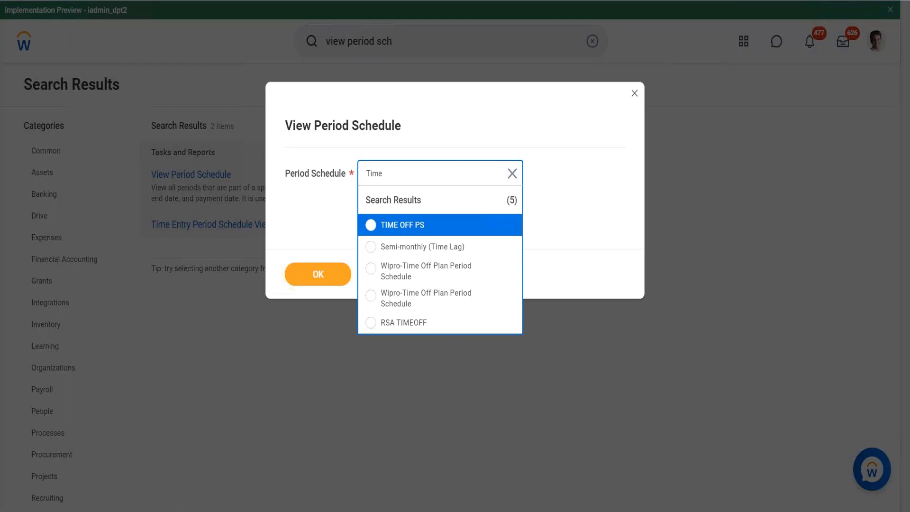
click(409, 253)
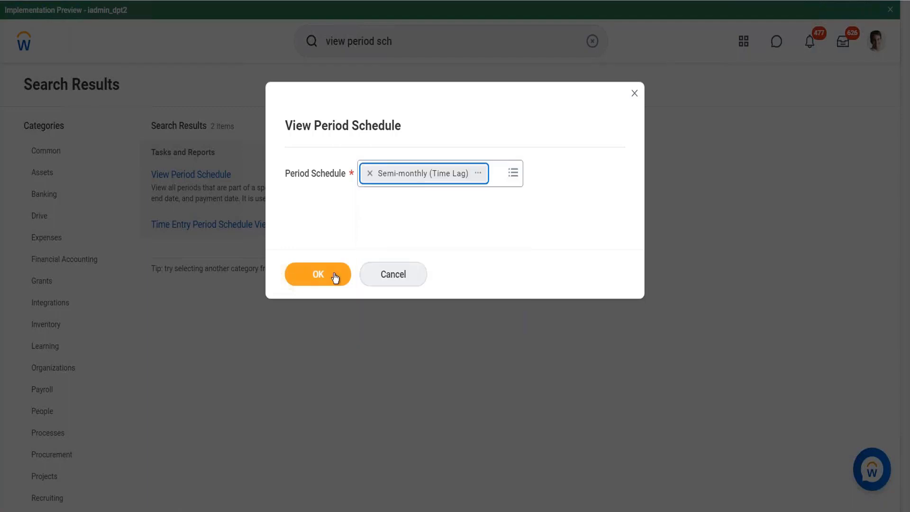
click(333, 277)
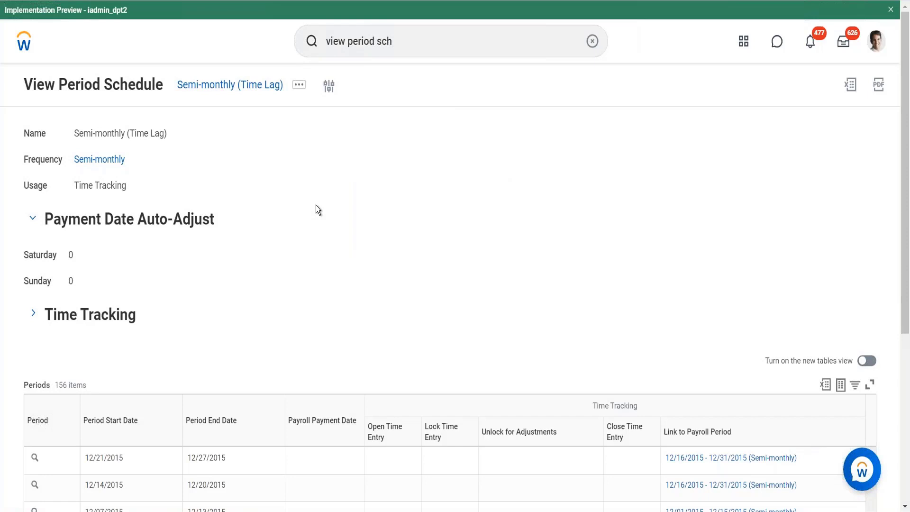
click(34, 314)
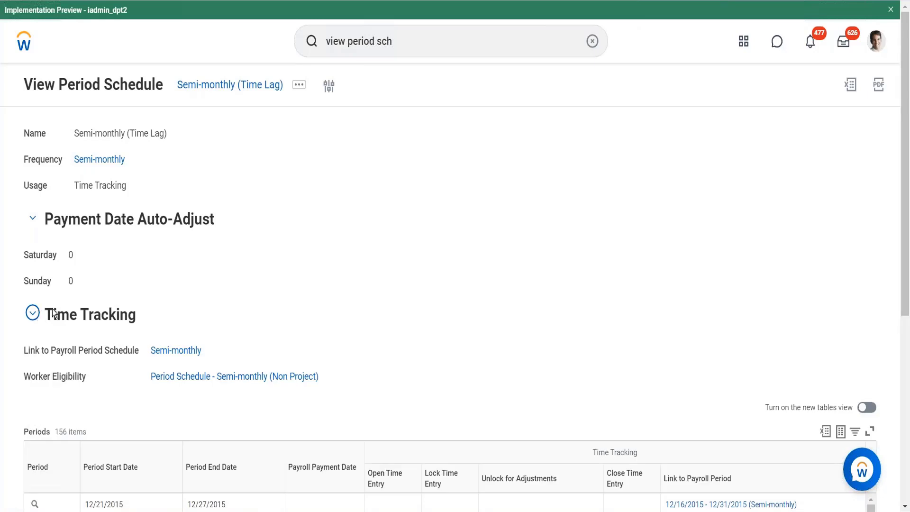
click(34, 314)
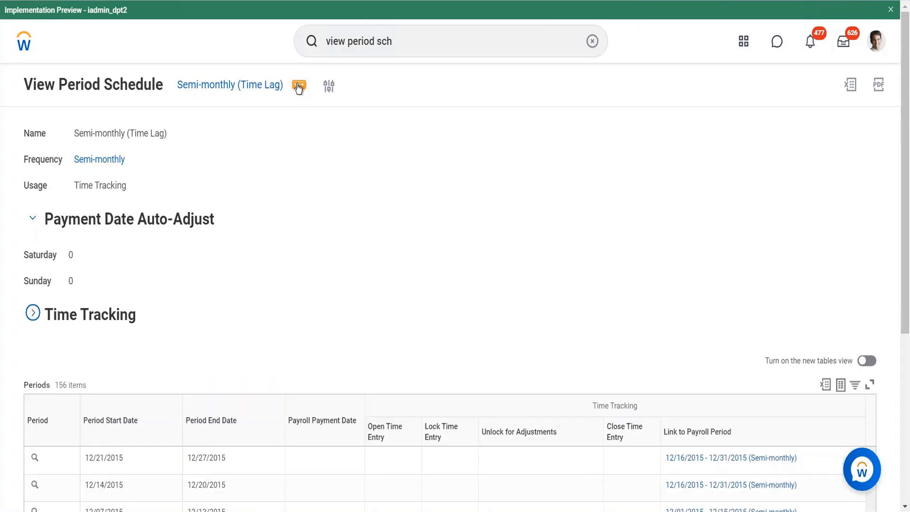
Step: Open the Semi-monthly (Time Lag) period schedule for editing and look through the available Usage options
click(299, 86)
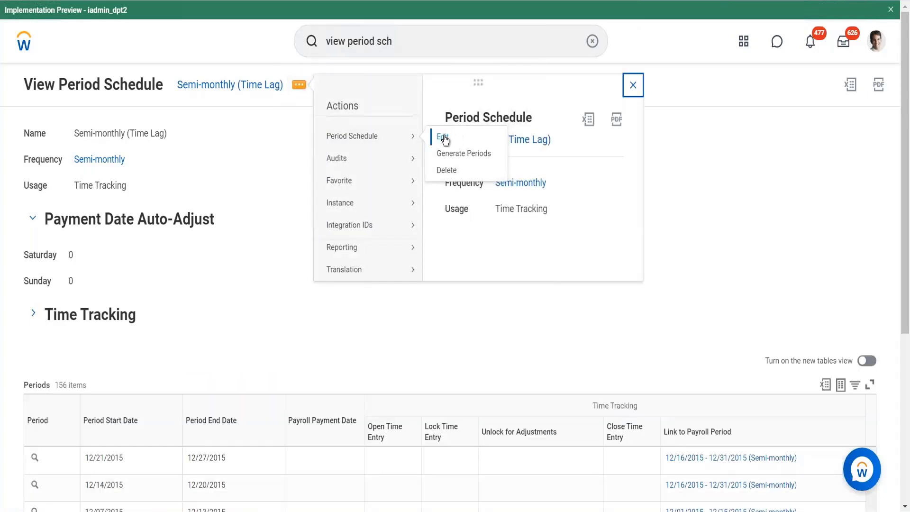
click(444, 138)
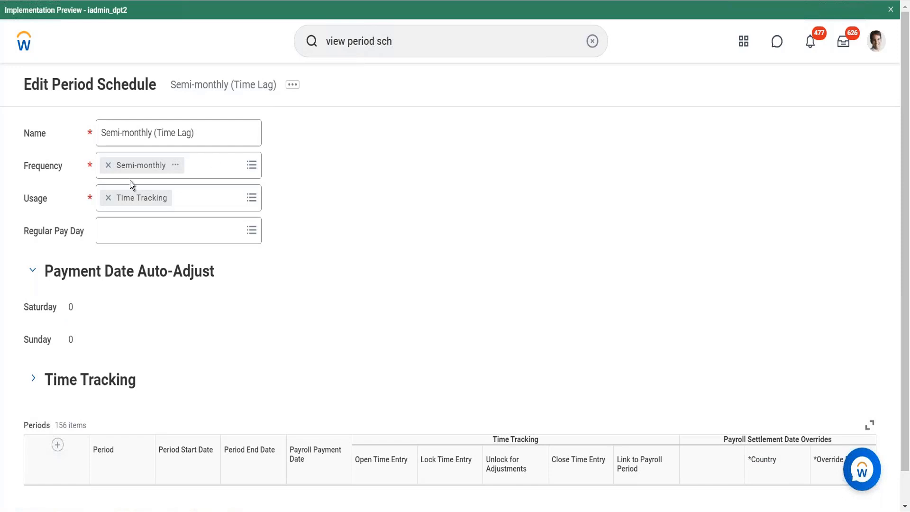
click(211, 164)
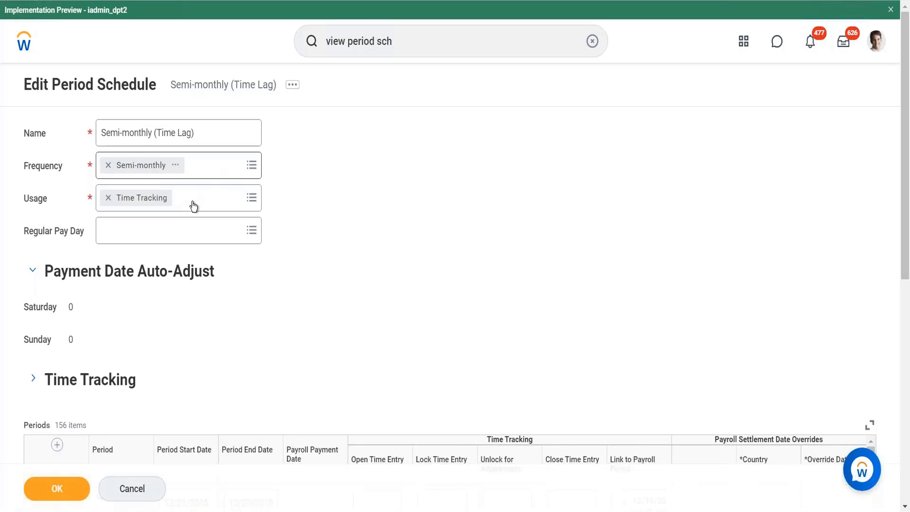
click(193, 206)
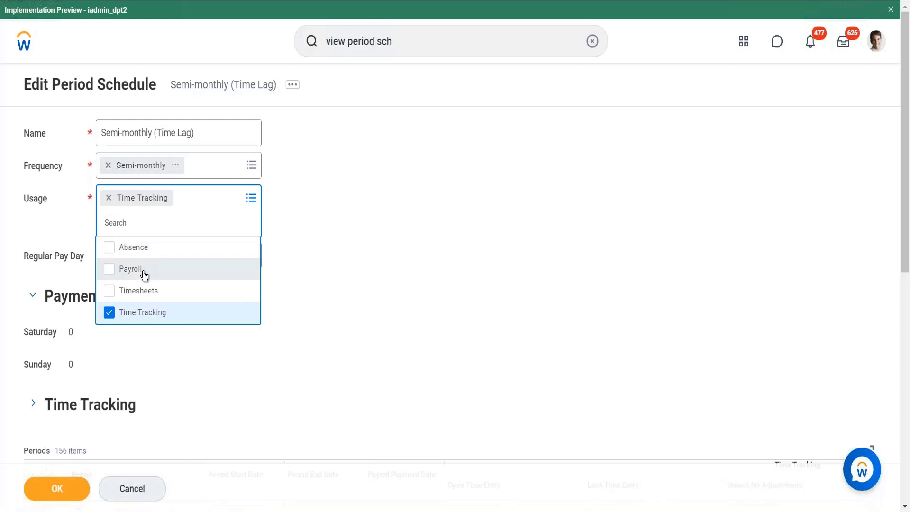
click(284, 346)
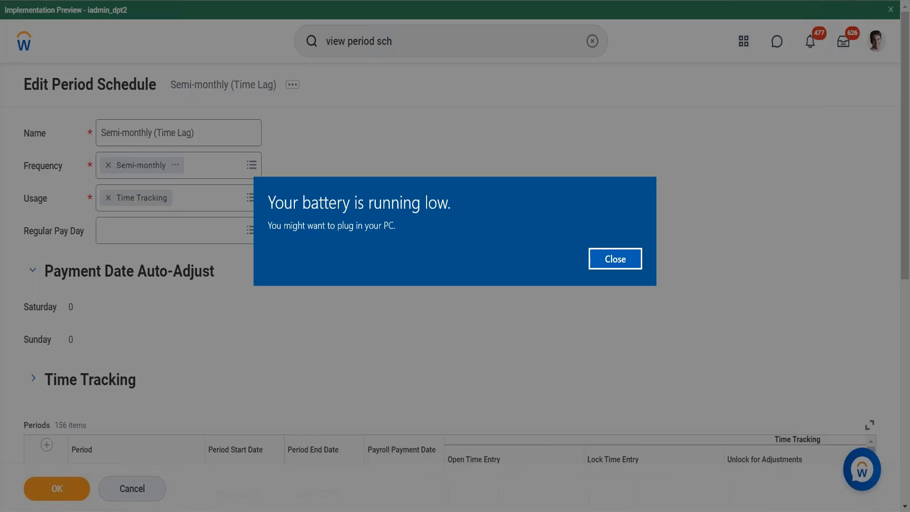
Step: Dismiss the low battery notice, look over the Periods table and expand the schedule's Time Tracking section
click(615, 259)
scroll(615, 259, down, 9)
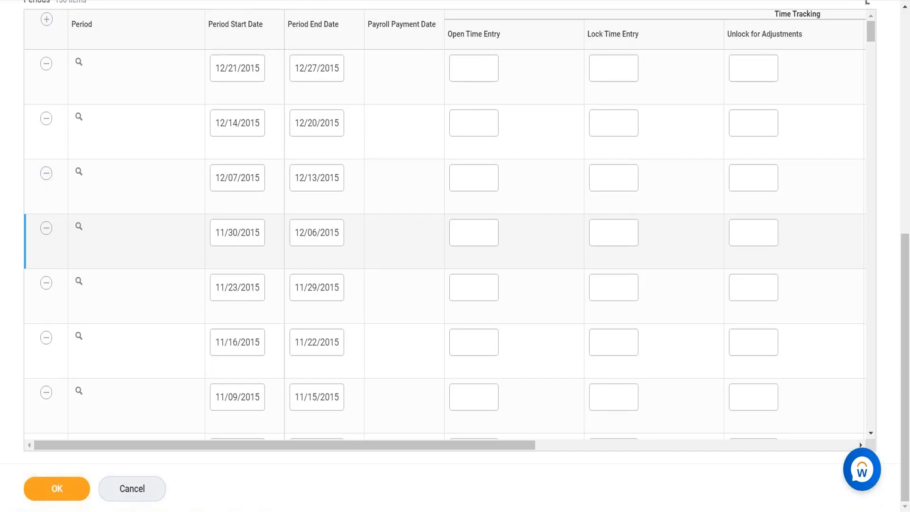
scroll(41, 352, up, 9)
click(35, 386)
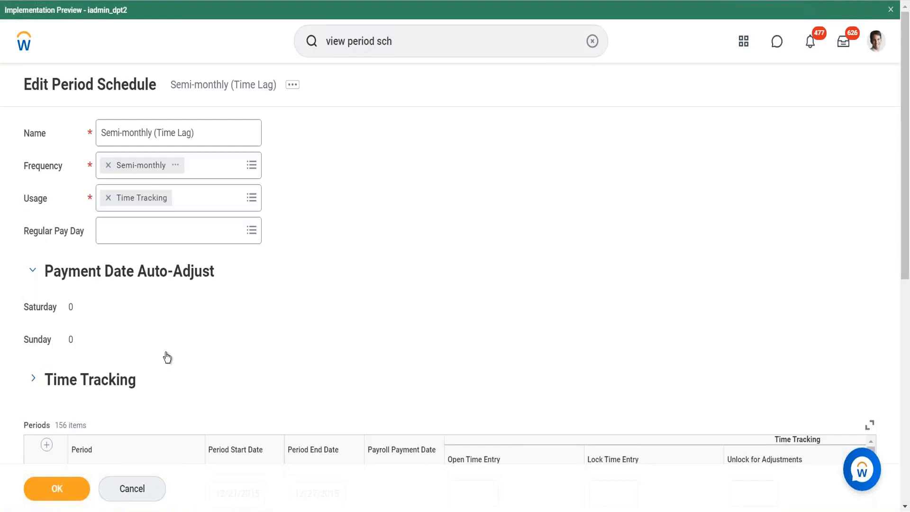
scroll(283, 335, down, 3)
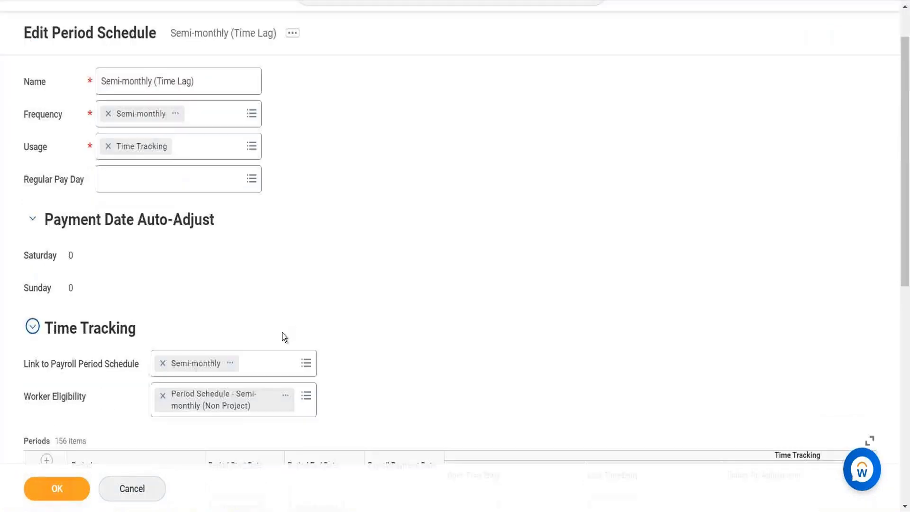
Step: Add the Hourly Worker and Full-Time Worker rules to the schedule's Worker Eligibility
click(314, 359)
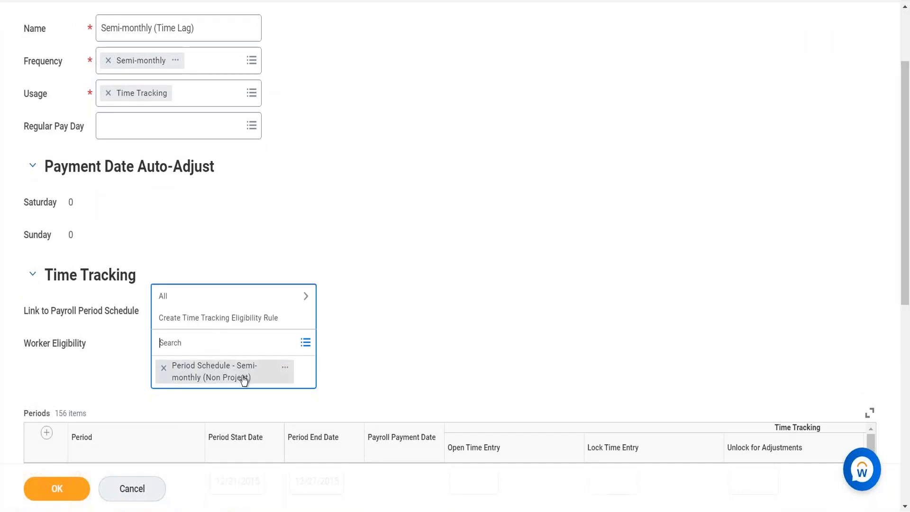
click(224, 294)
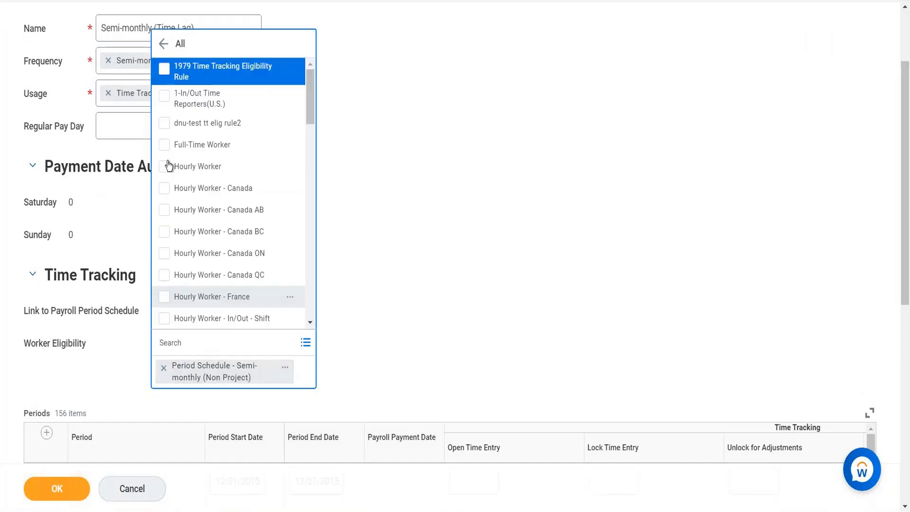
click(165, 166)
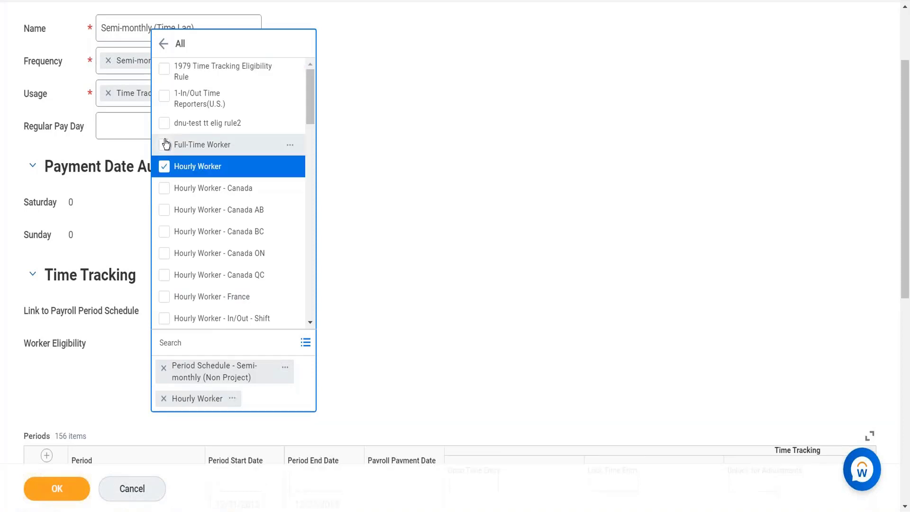
click(164, 145)
click(359, 256)
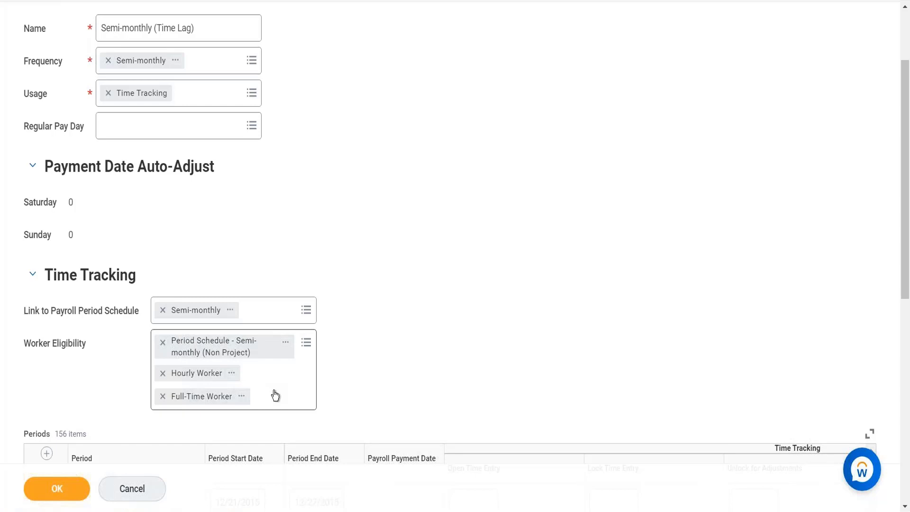
Step: Remove the Hourly Worker and Full-Time Worker rules from the schedule's Worker Eligibility
click(161, 375)
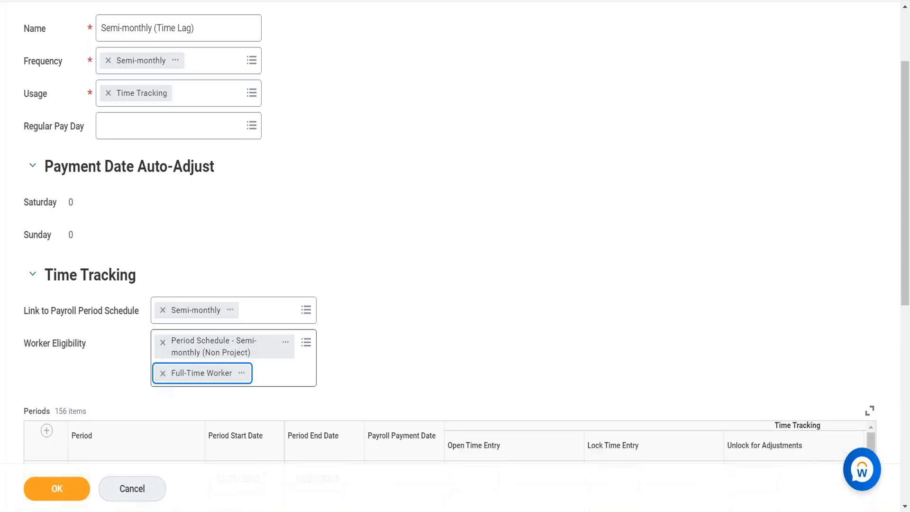
click(161, 375)
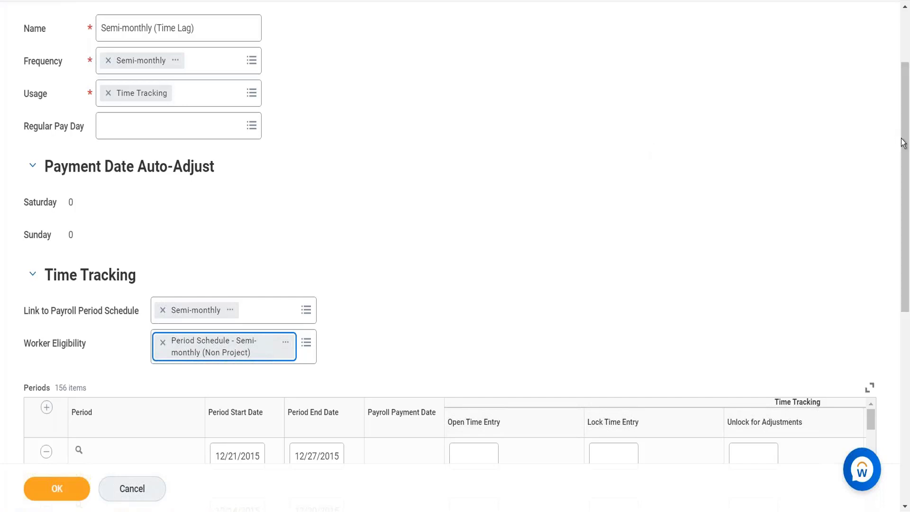
Step: Review the Semi-monthly (Time Lag) schedule's settings and add a new row to its Periods table
drag(907, 83, 907, 28)
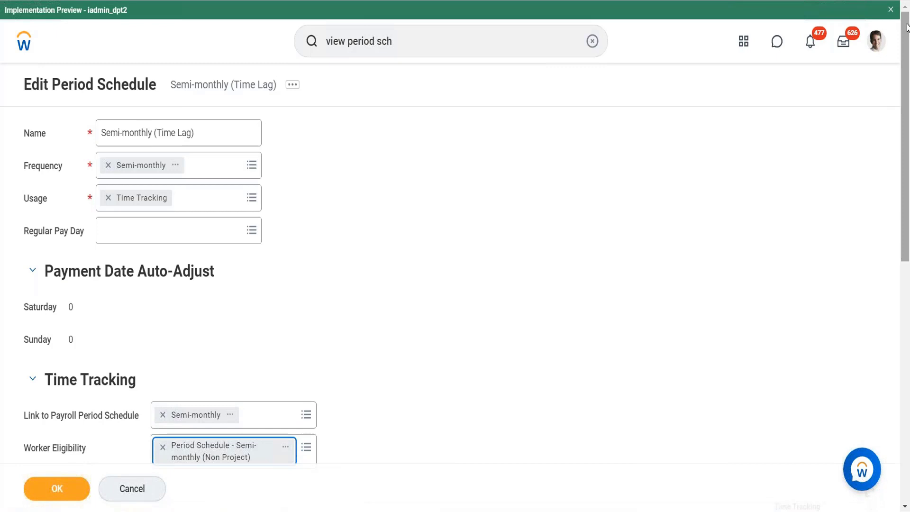
drag(907, 28, 899, 189)
scroll(900, 190, down, 3)
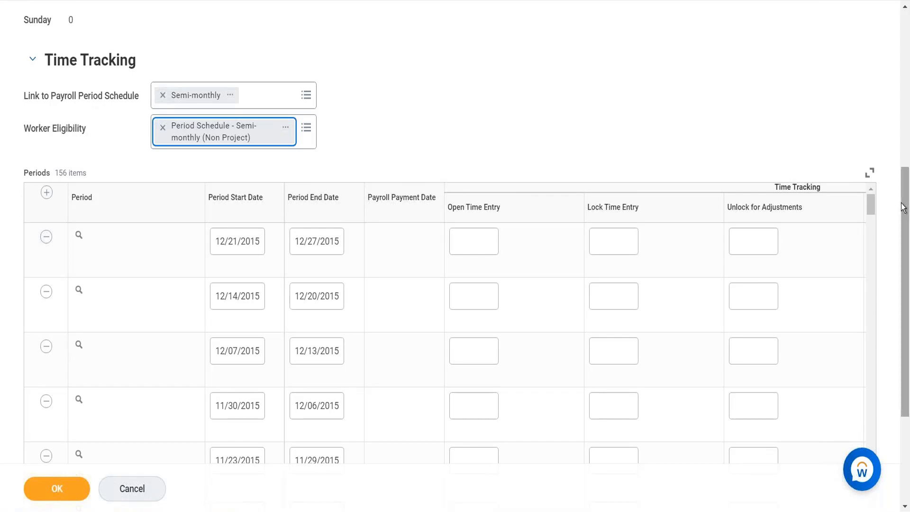
scroll(880, 11, up, 7)
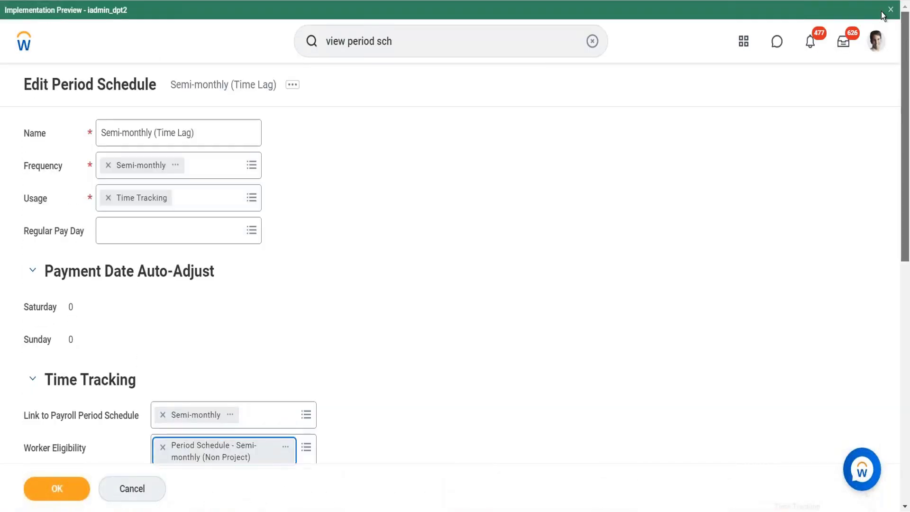
scroll(882, 78, down, 6)
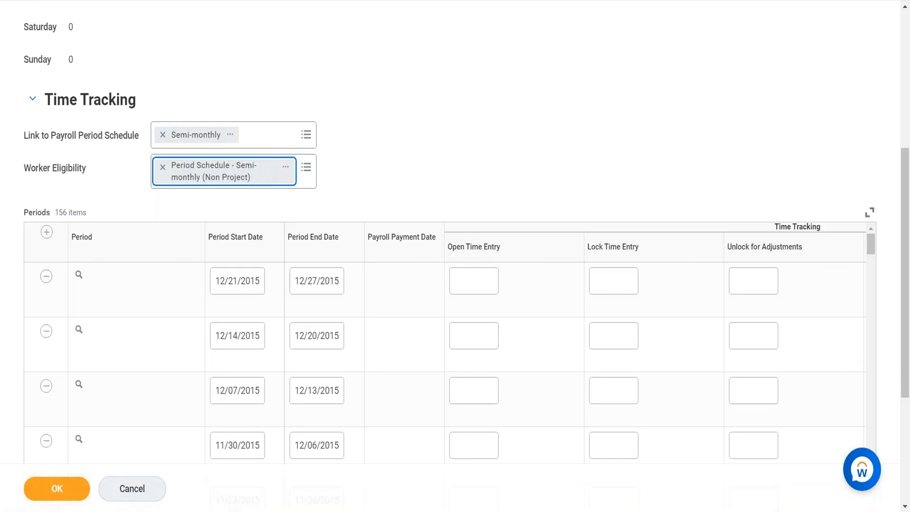
click(47, 233)
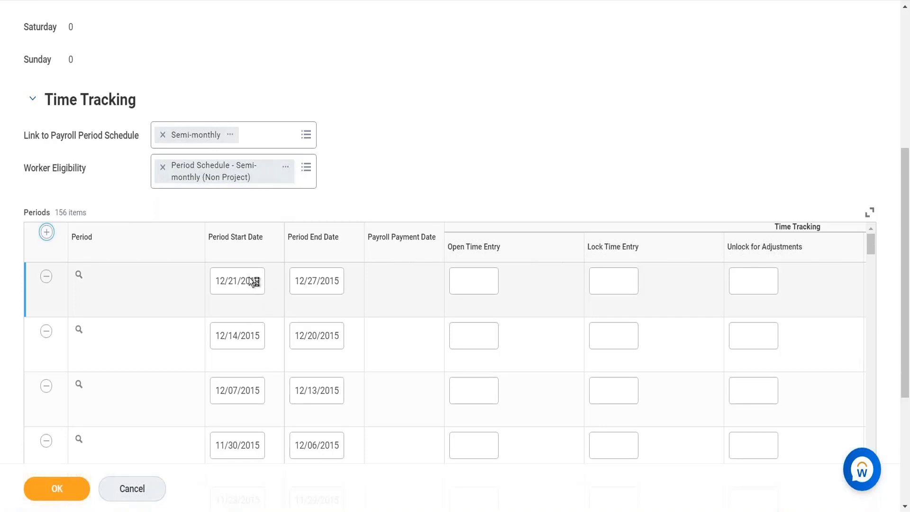
click(47, 232)
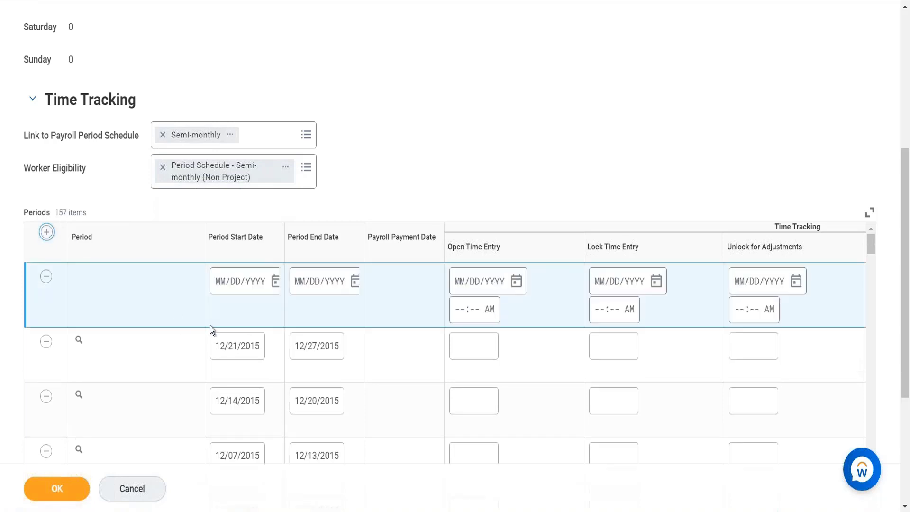
Step: Set the new period's start date to 01/01/2021 and its end date to 01/31/2021
click(221, 284)
click(214, 278)
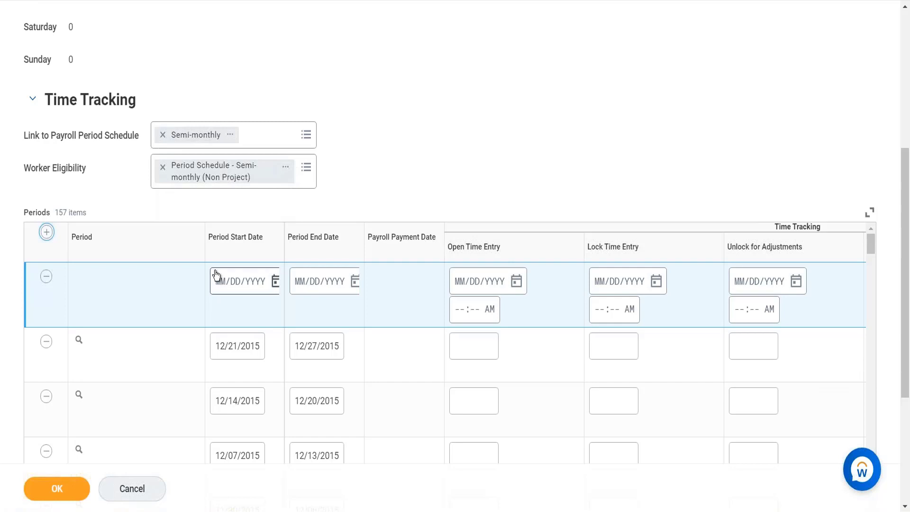
click(220, 281)
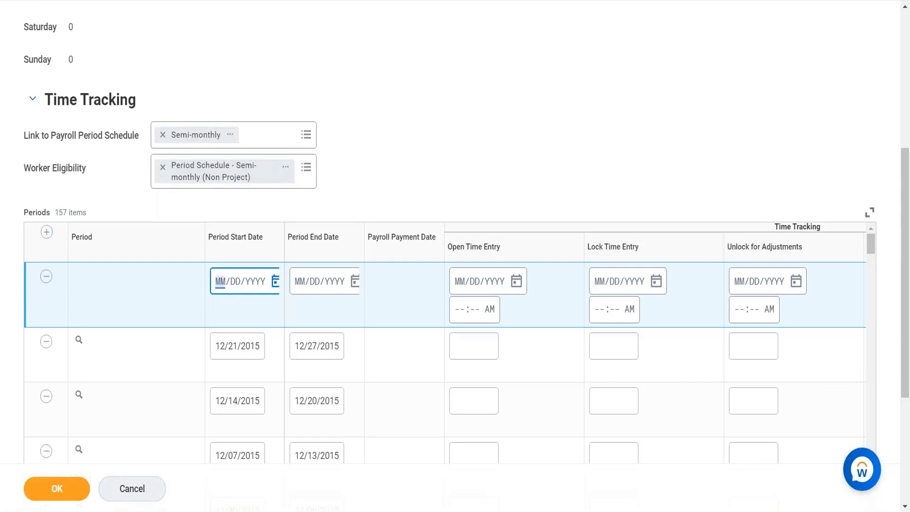
text(01/01/2021)
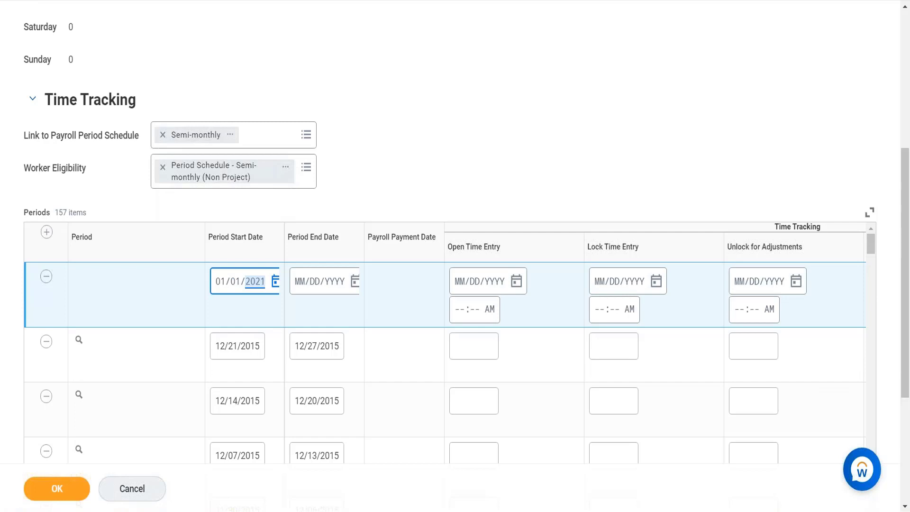
click(300, 285)
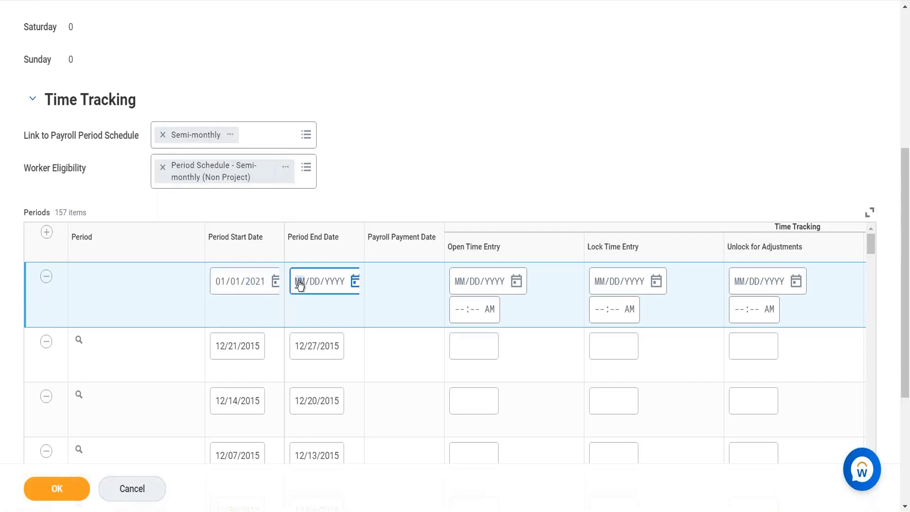
text(01312021)
Step: Set the new period's Open Time Entry date to 01/02/2021 and its Lock Time Entry date to 02/01/2021
click(458, 286)
text(01/02/)
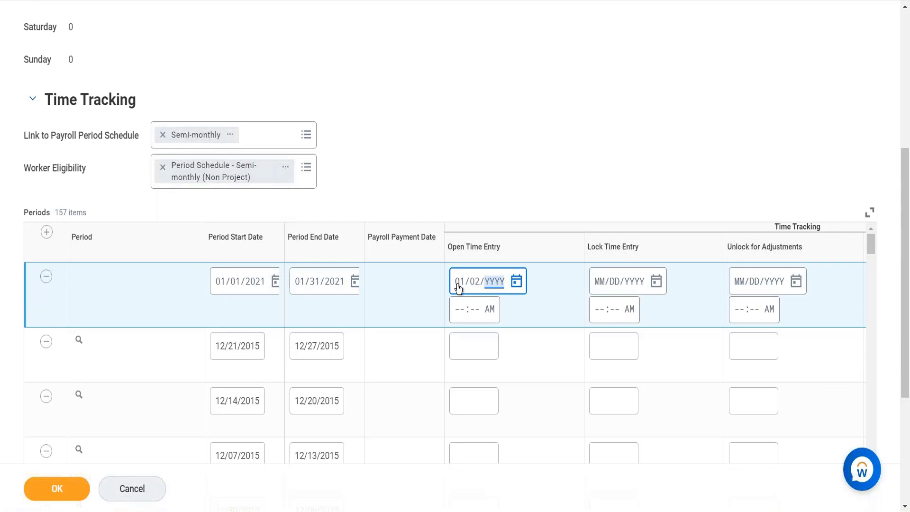
text(2021)
click(602, 290)
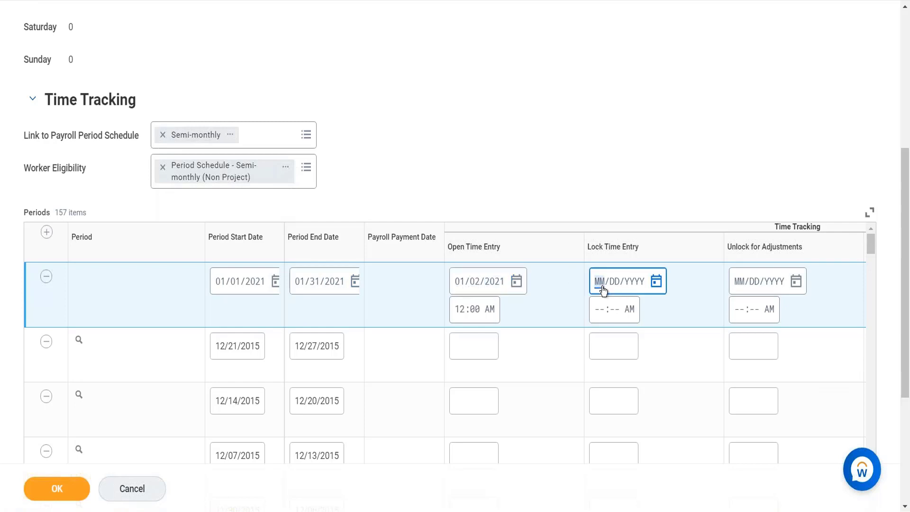
text(02/01/2021)
Step: Set the new period's Unlock for Adjustments date to 02/28/2021 and its Close Time Entry date to 03/01/2021
click(743, 289)
text(02)
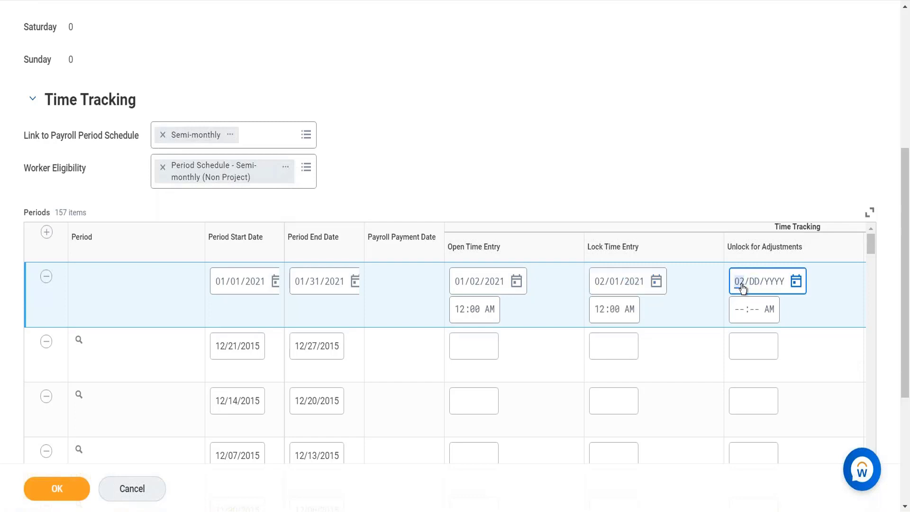
key(Tab)
text(28)
key(Tab)
text(2012)
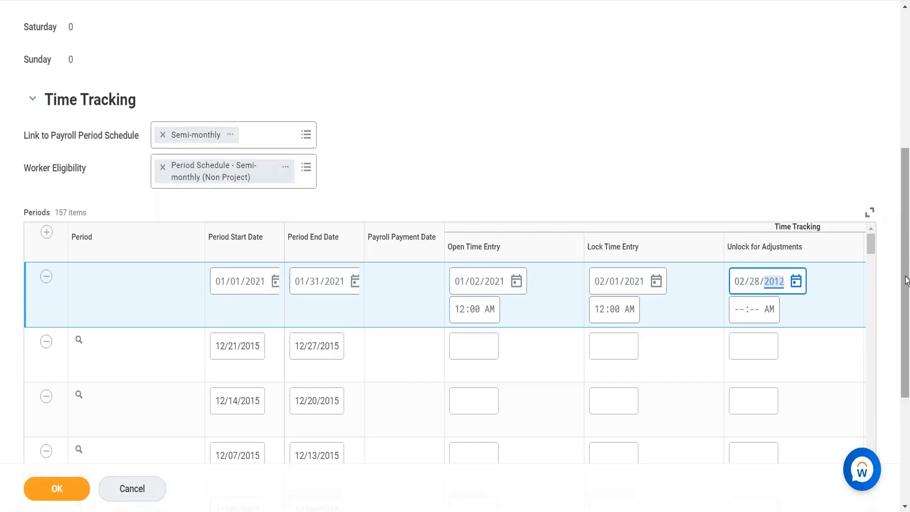
scroll(906, 294, down, 3)
scroll(906, 303, down, 2)
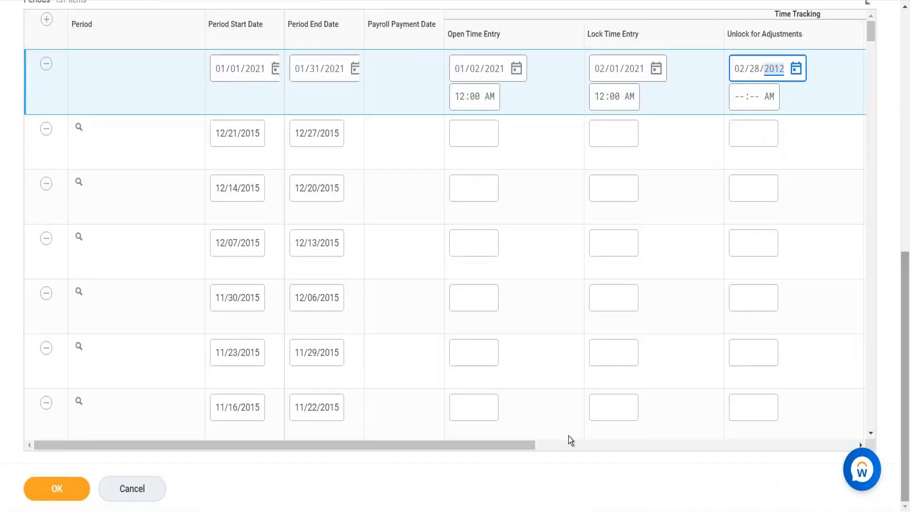
drag(583, 450, 620, 448)
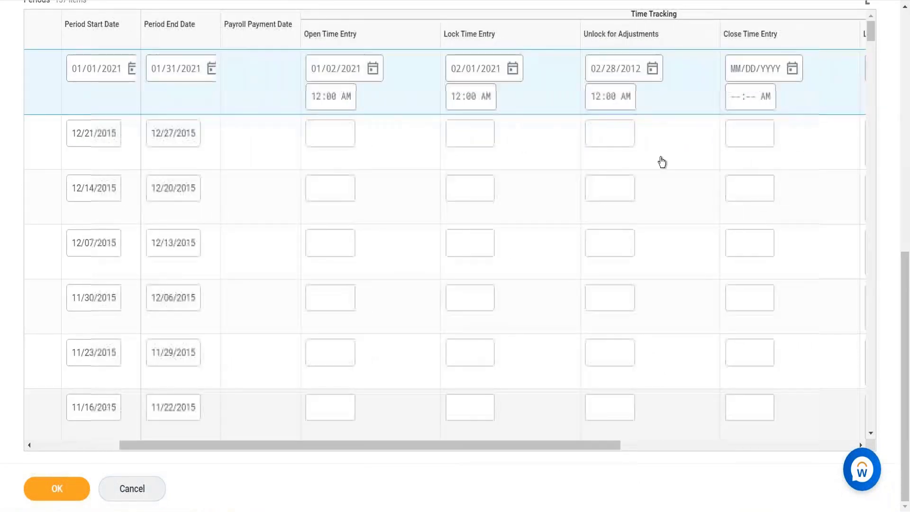
click(629, 76)
text(2021)
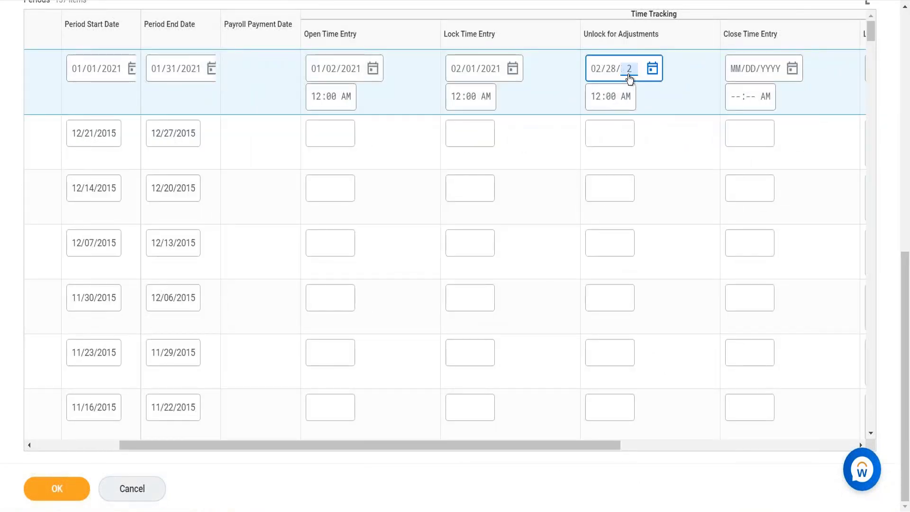
click(740, 74)
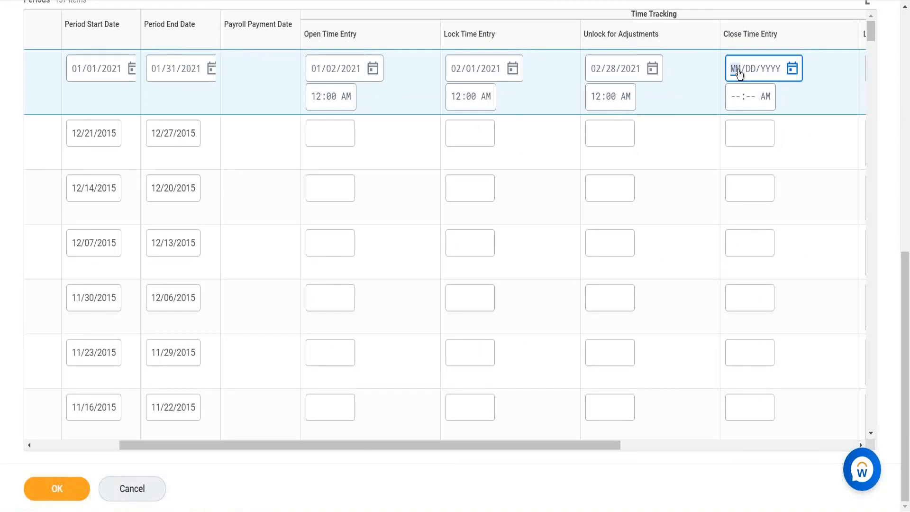
text(03012021)
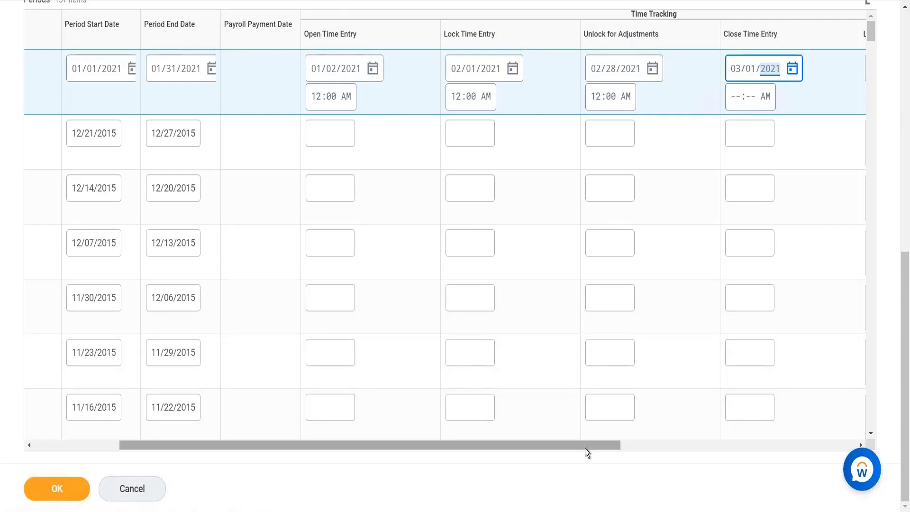
Step: Change the new period's Open Time Entry date to 02/01/2021
drag(450, 444, 193, 87)
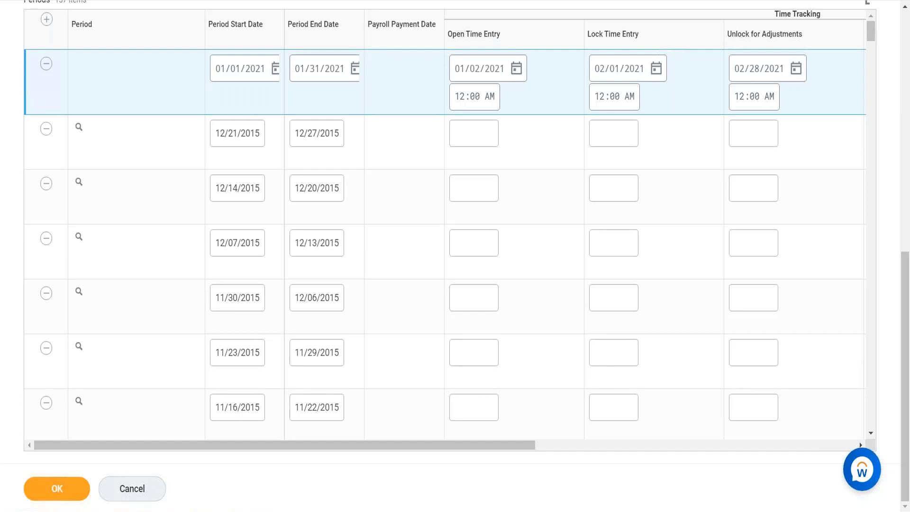
click(459, 71)
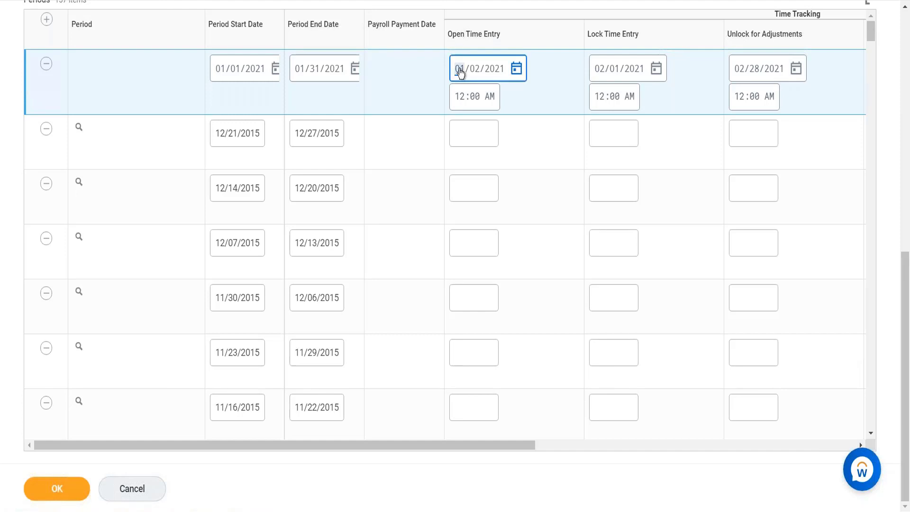
text(02)
key(BackSpace)
text(01)
key(BackSpace)
key(BackSpace)
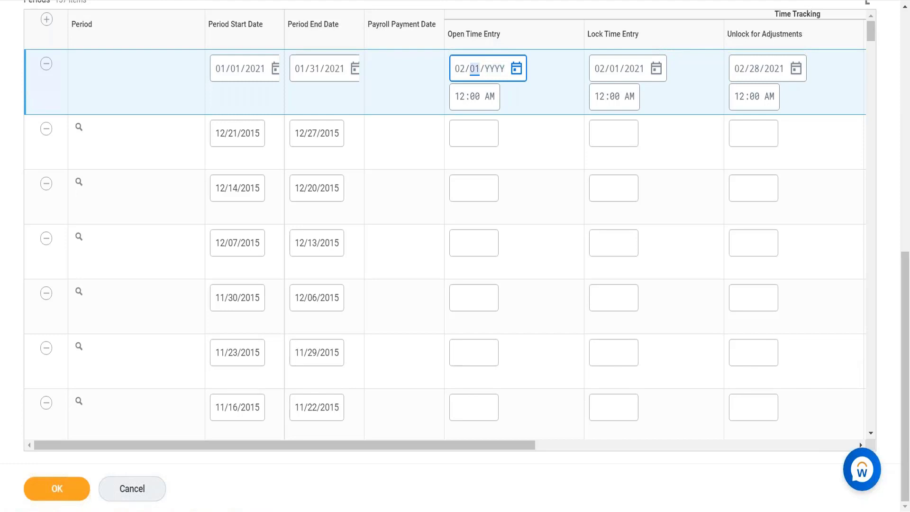
key(Right)
text(2021)
click(332, 95)
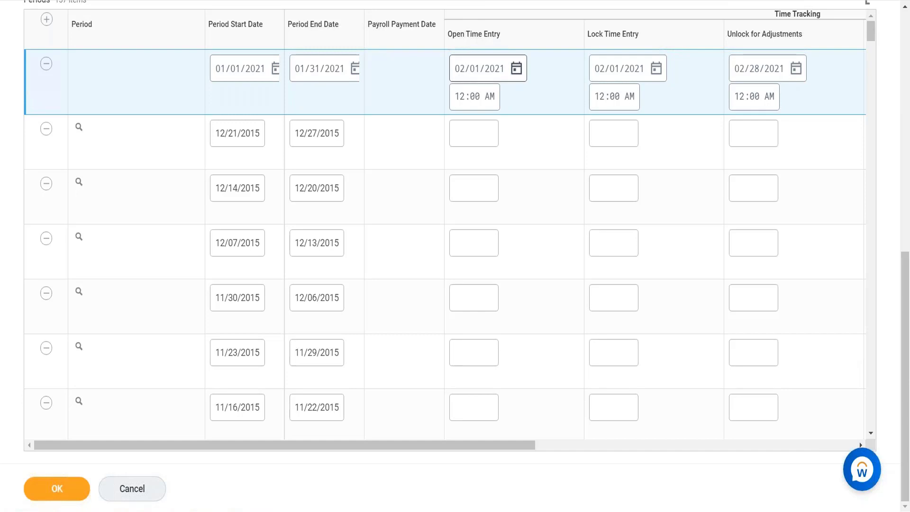
Step: Change the new period's Open Time Entry date to 01/01/2021
click(459, 70)
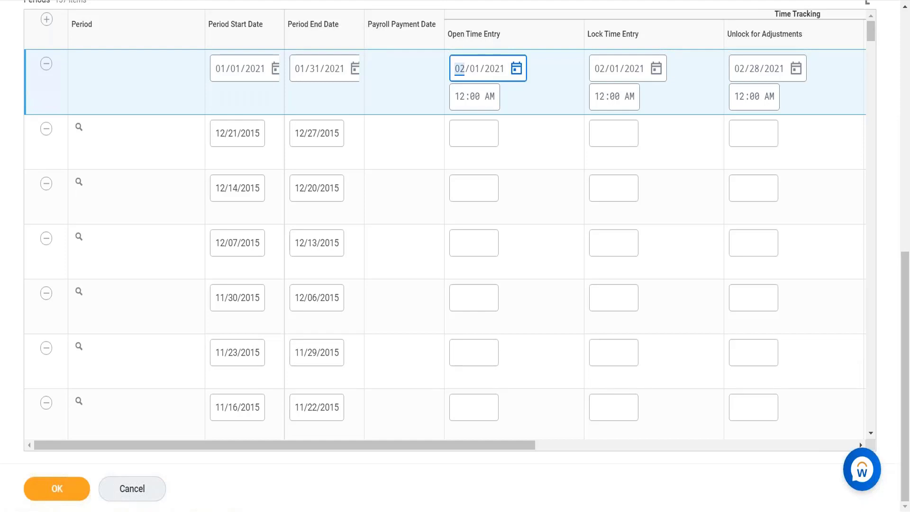
text(01)
click(338, 90)
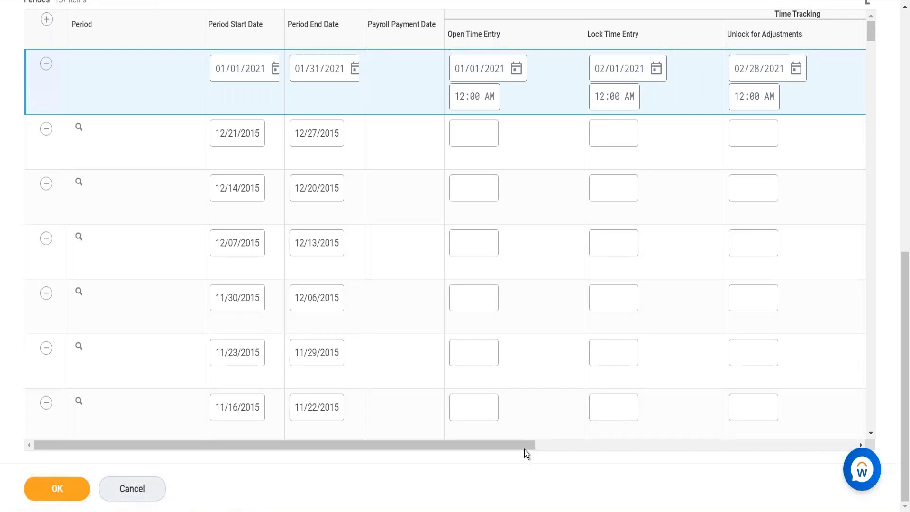
Step: Clear the month, day and year from the new period's Close Time Entry date
drag(524, 441, 588, 452)
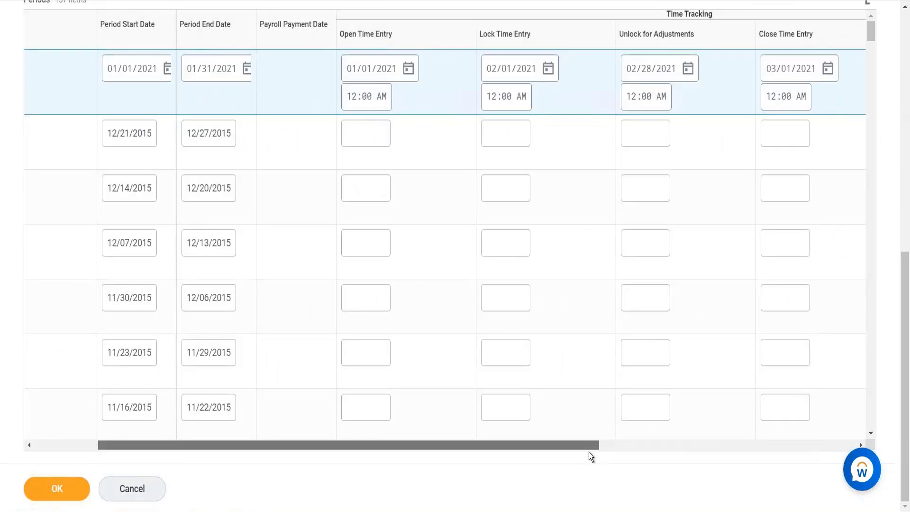
drag(588, 452, 640, 456)
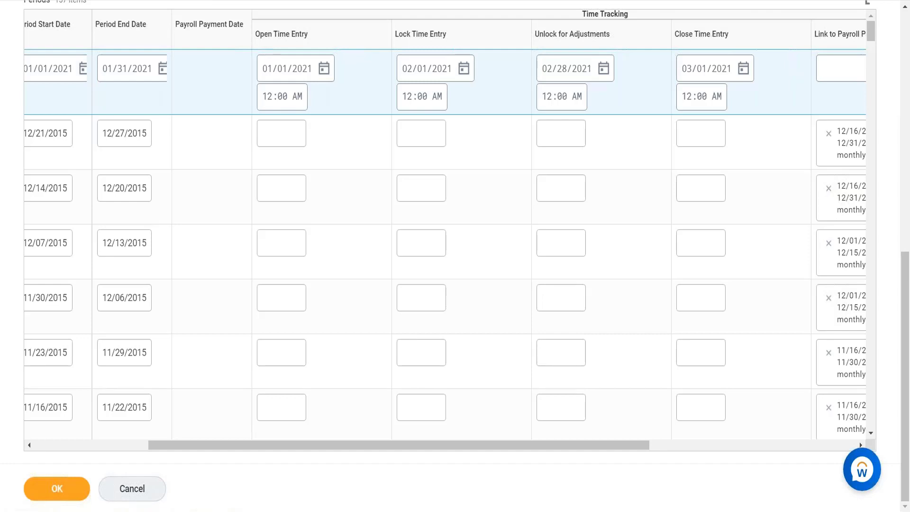
click(687, 69)
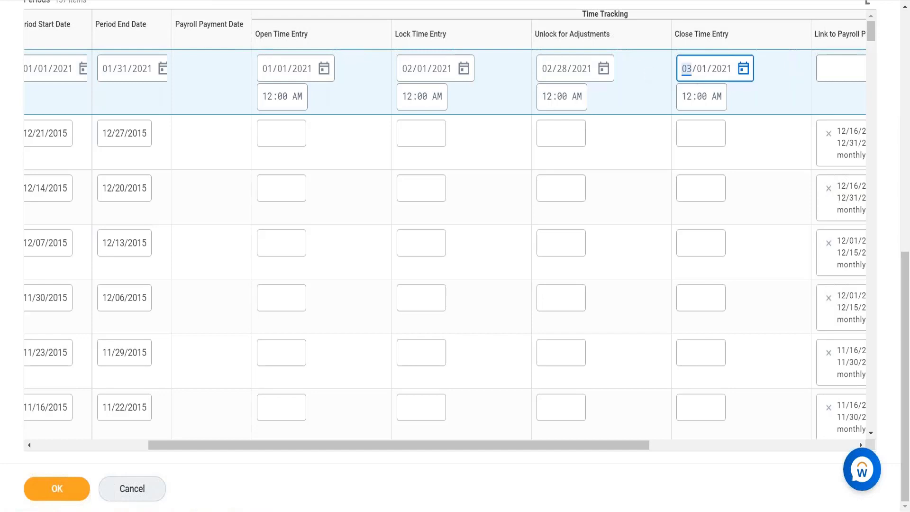
key(BackSpace)
key(Right)
key(BackSpace)
key(Right)
key(BackSpace)
click(687, 76)
Step: Cancel editing the Semi-monthly (Time Lag) period schedule and discard all changes
click(137, 500)
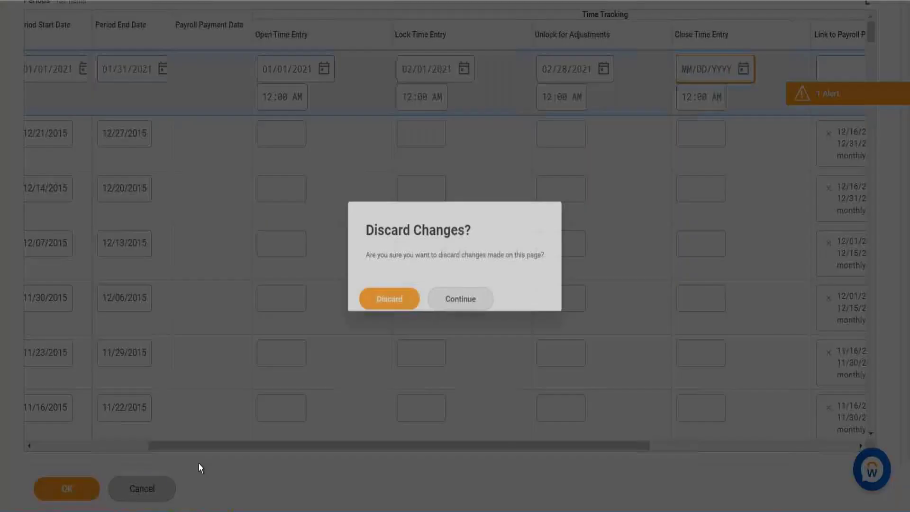
click(401, 288)
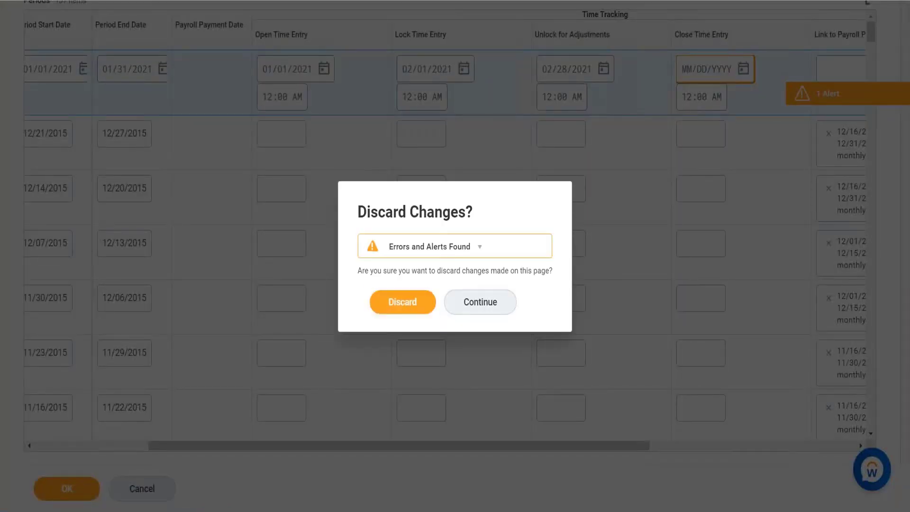
click(409, 305)
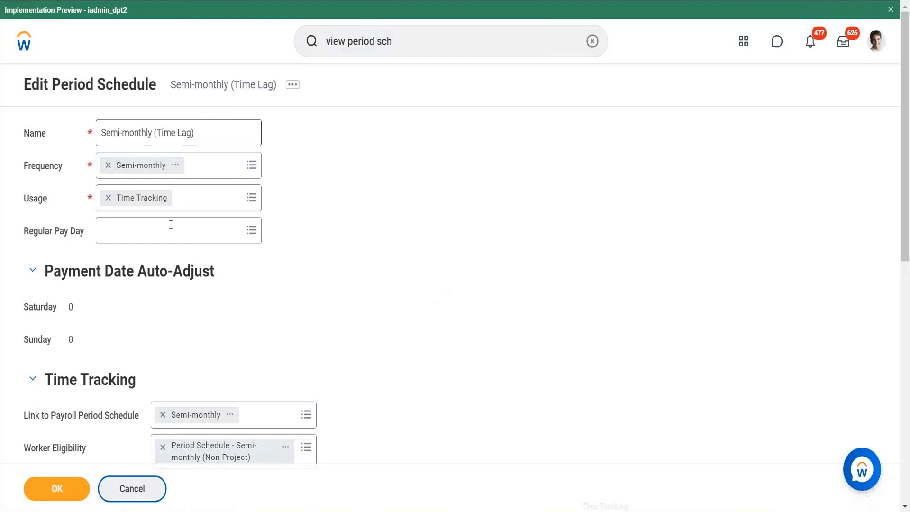
Step: Expand the schedule's Time Tracking section and open its Period Schedule - Semi-monthly (Non Project) eligibility rule for viewing
scroll(297, 383, down, 4)
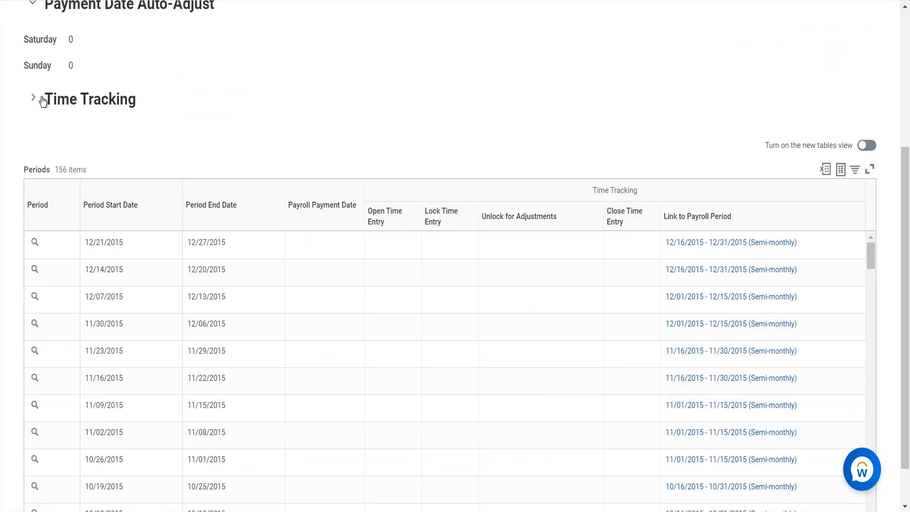
click(35, 106)
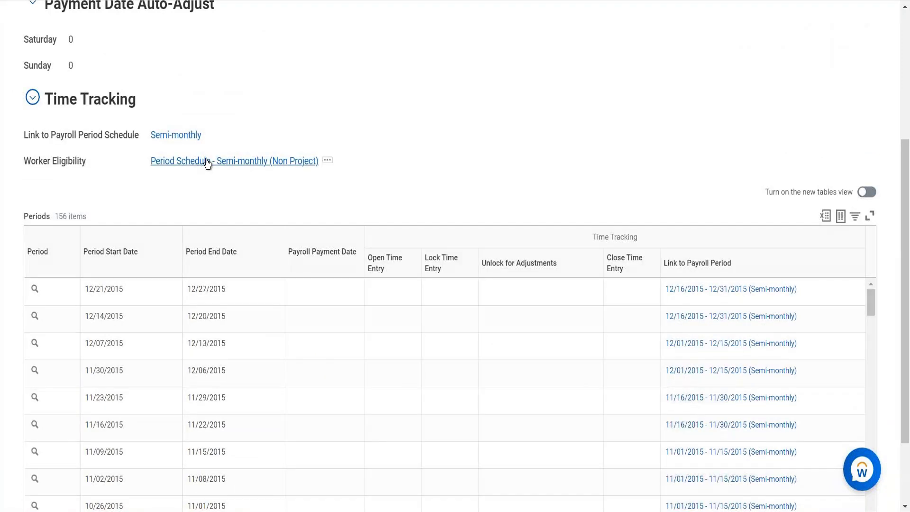
click(207, 161)
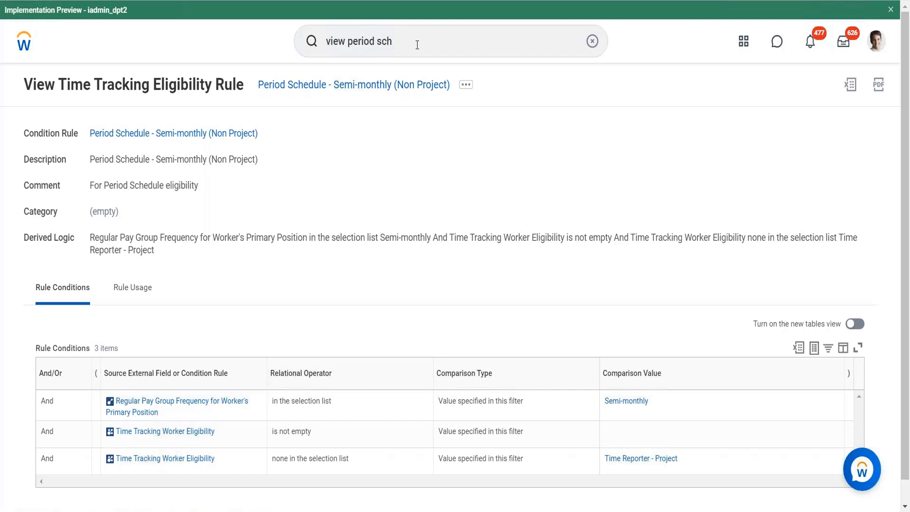
Step: Start a text search within the eligibility rule page
key(ctrl+f)
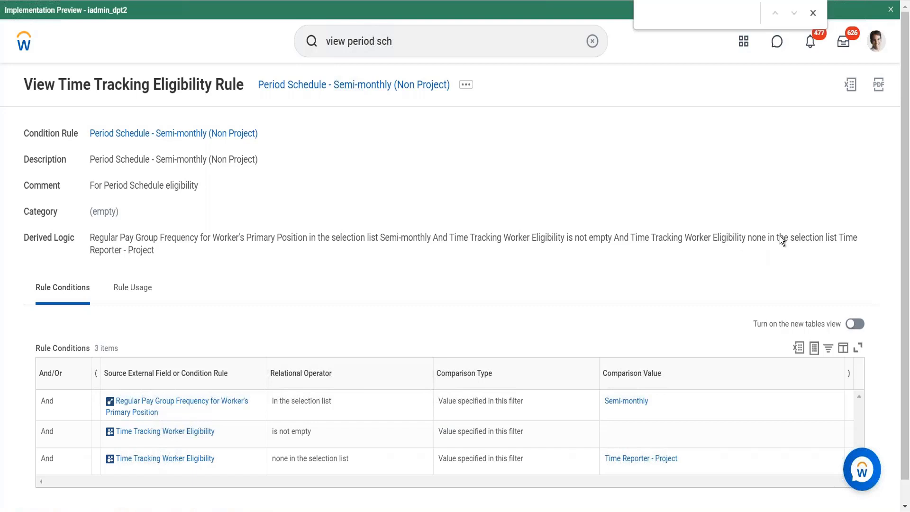
Step: Search for "view period" and open the View Period Schedule task
click(592, 41)
text(view)
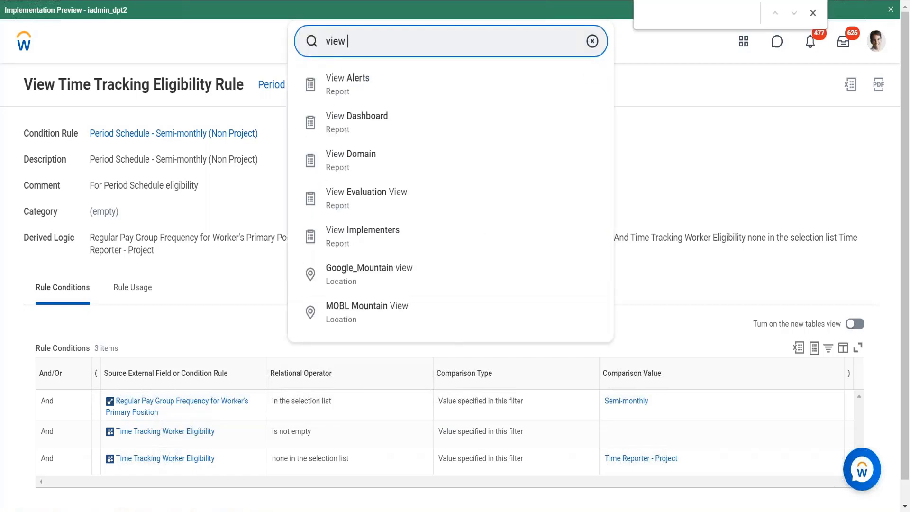
text( period)
key(Return)
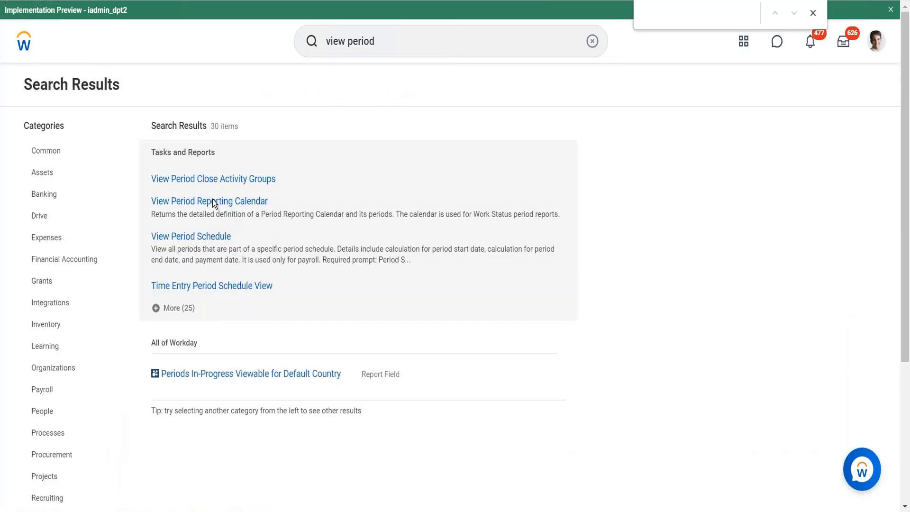
click(187, 236)
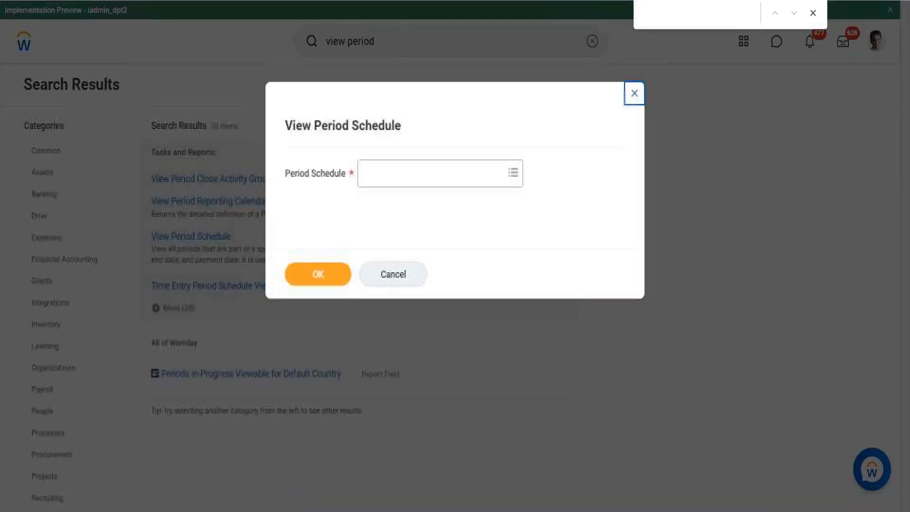
Step: Choose the 1_Weekly period schedule from all schedules and display its details
click(440, 178)
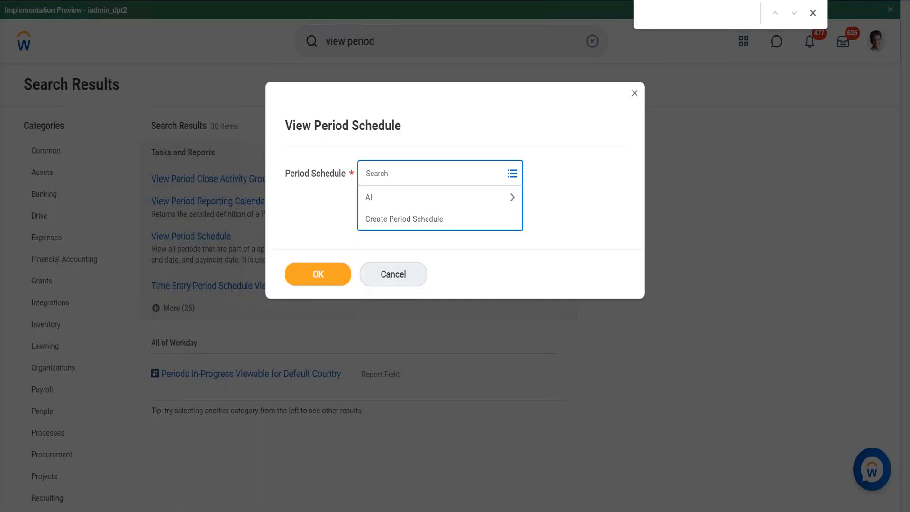
click(444, 200)
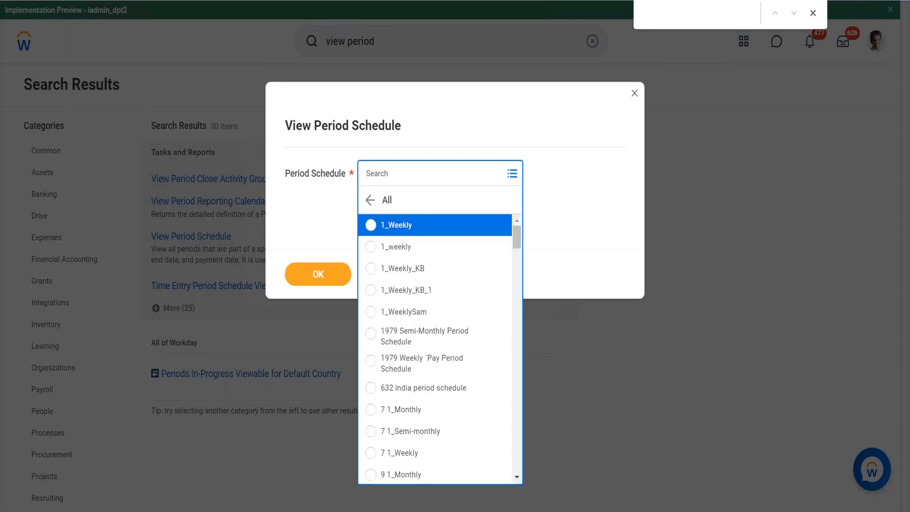
click(409, 231)
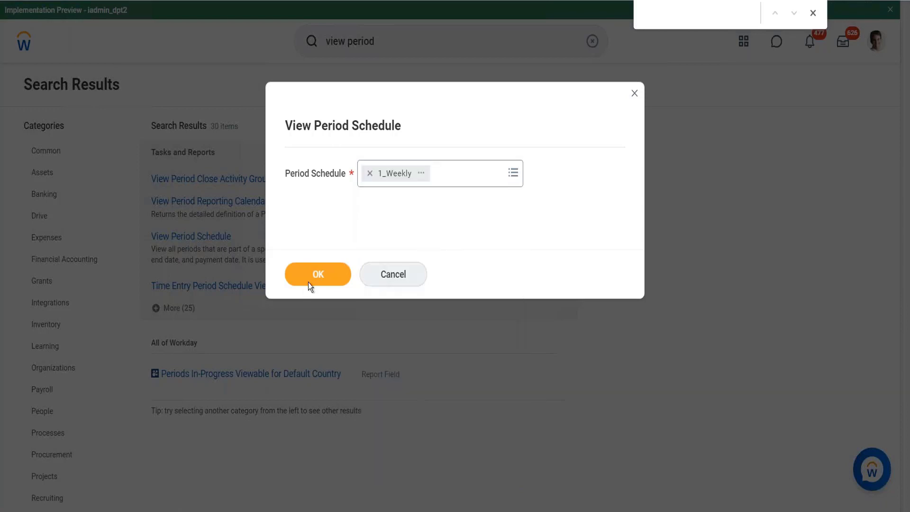
click(309, 284)
click(320, 269)
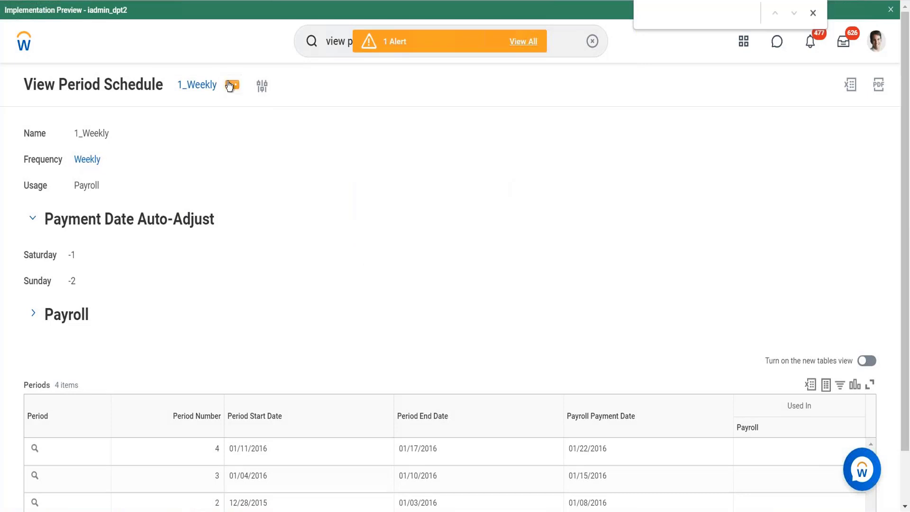
Step: Edit the 1_Weekly period schedule and set its frequency to Daily
click(232, 88)
mouse_move(284, 135)
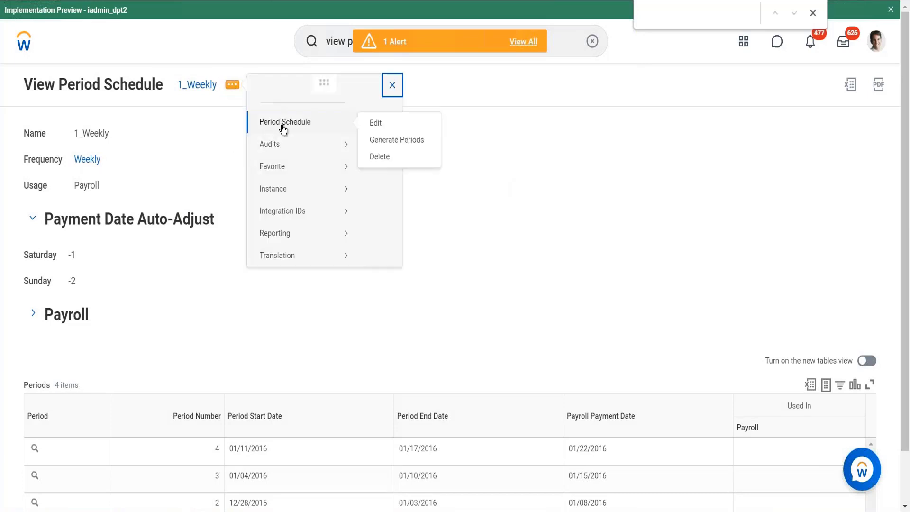
click(388, 130)
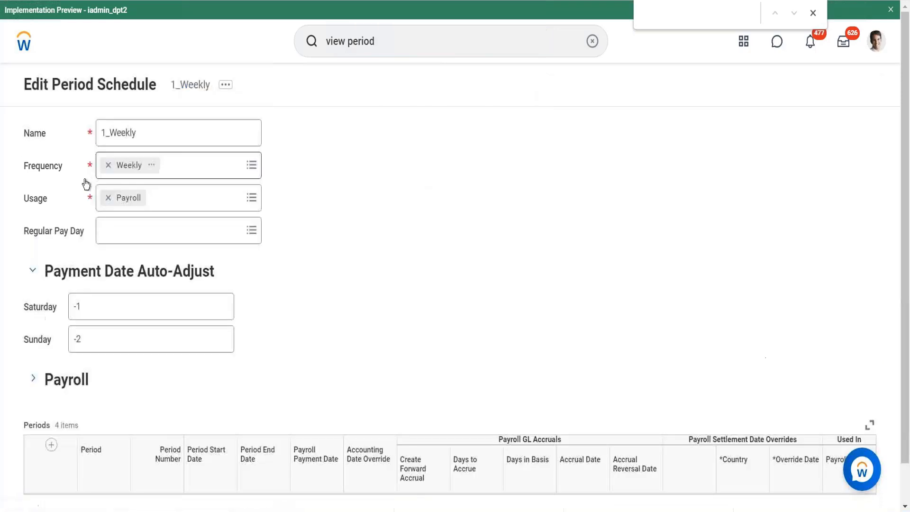
click(221, 178)
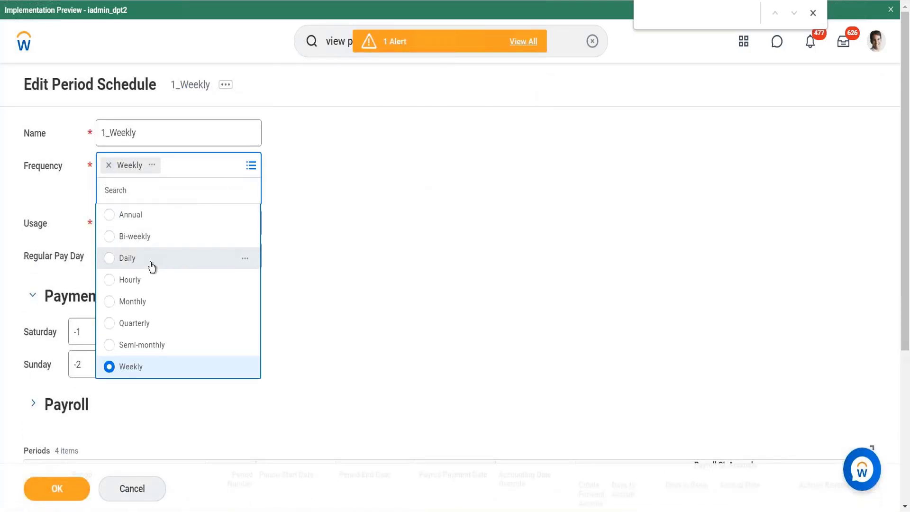
click(151, 267)
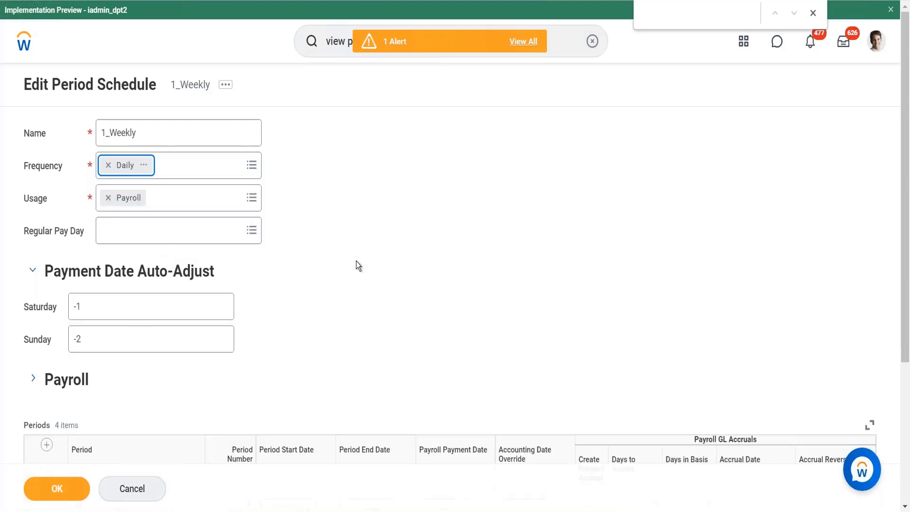
Step: Cancel editing the 1_Weekly period schedule and discard the frequency change
scroll(356, 261, down, 4)
scroll(173, 441, up, 4)
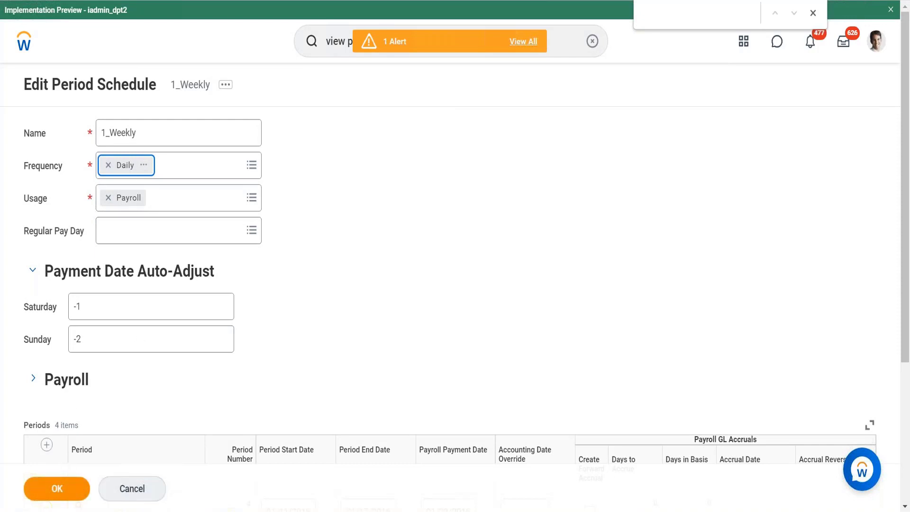
click(120, 491)
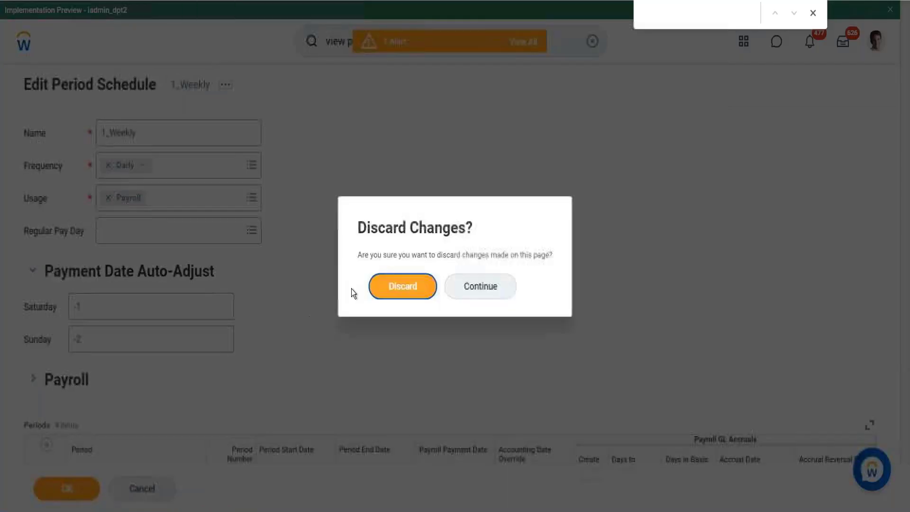
click(384, 281)
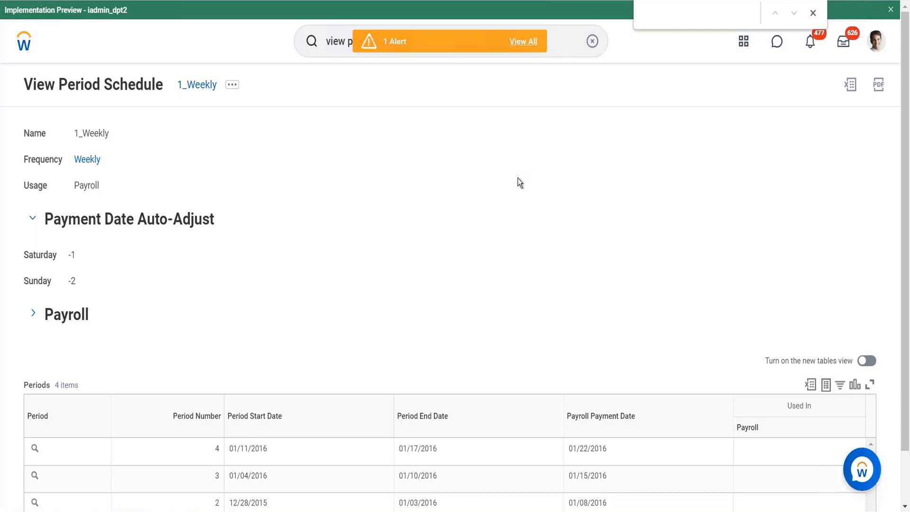
Step: Return to the home page and open the signed-in worker's own profile
scroll(518, 177, down, 2)
scroll(518, 178, up, 2)
click(23, 42)
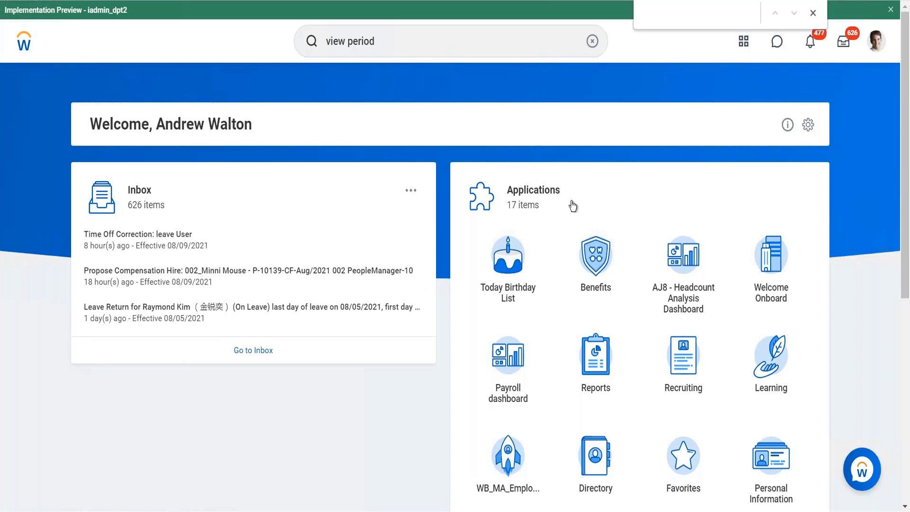
scroll(541, 192, down, 5)
scroll(542, 192, up, 6)
click(876, 46)
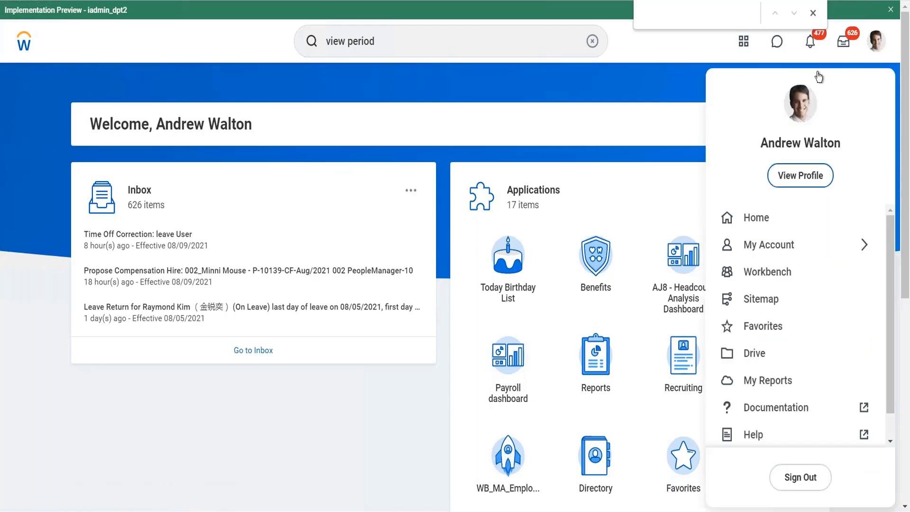
click(790, 176)
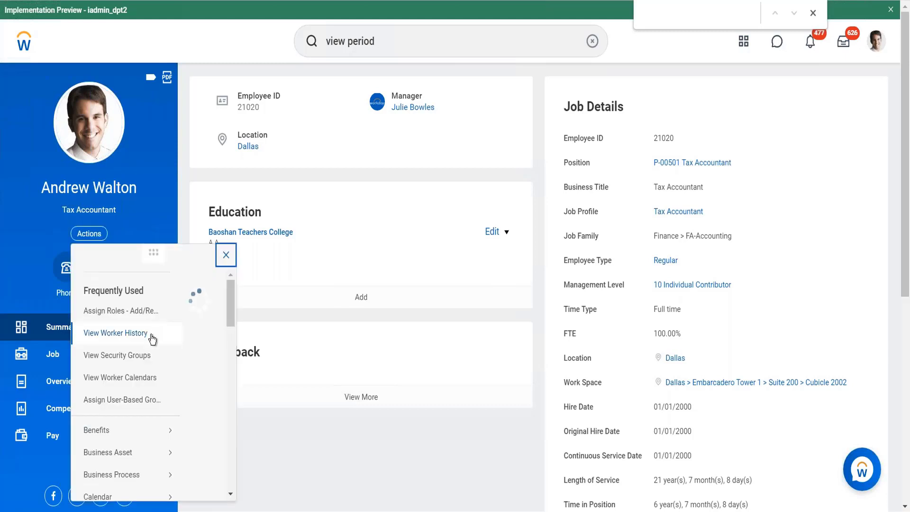
Step: Open the worker's Enter My Time calendar from the Time and Leave actions
scroll(145, 347, down, 5)
scroll(145, 348, down, 3)
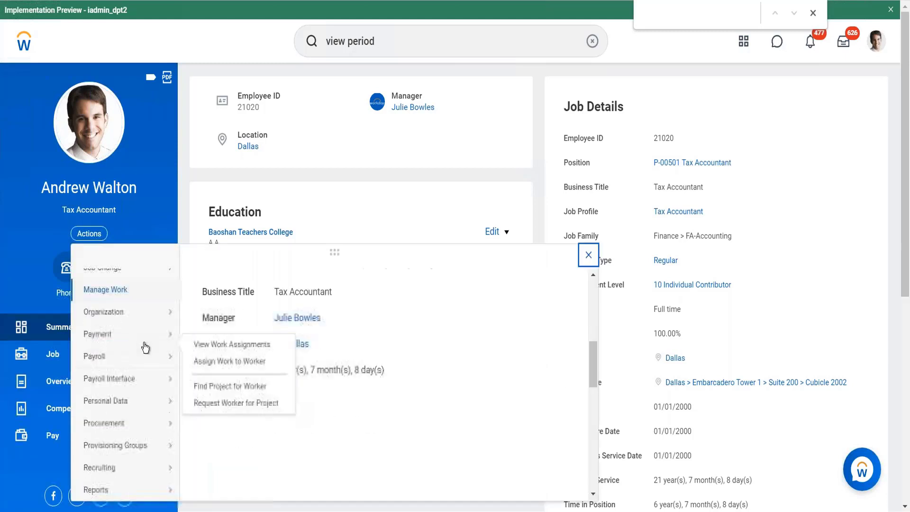
scroll(146, 347, down, 5)
mouse_move(138, 361)
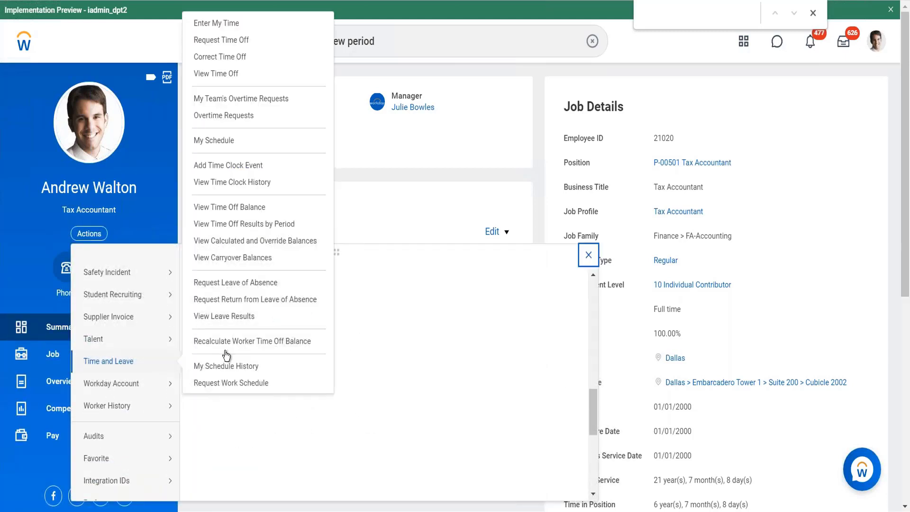
click(216, 25)
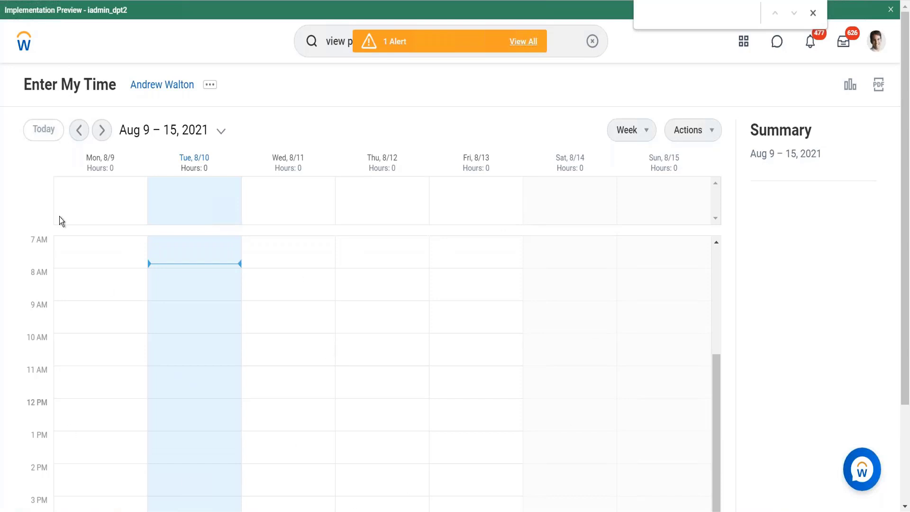
Step: Leave the time entry calendar for the home page and reopen the signed-in worker's profile
click(30, 45)
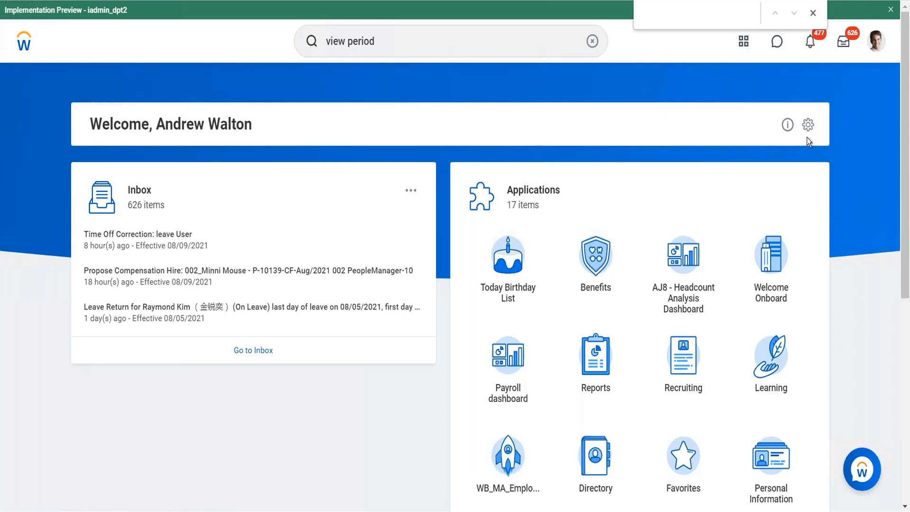
click(877, 50)
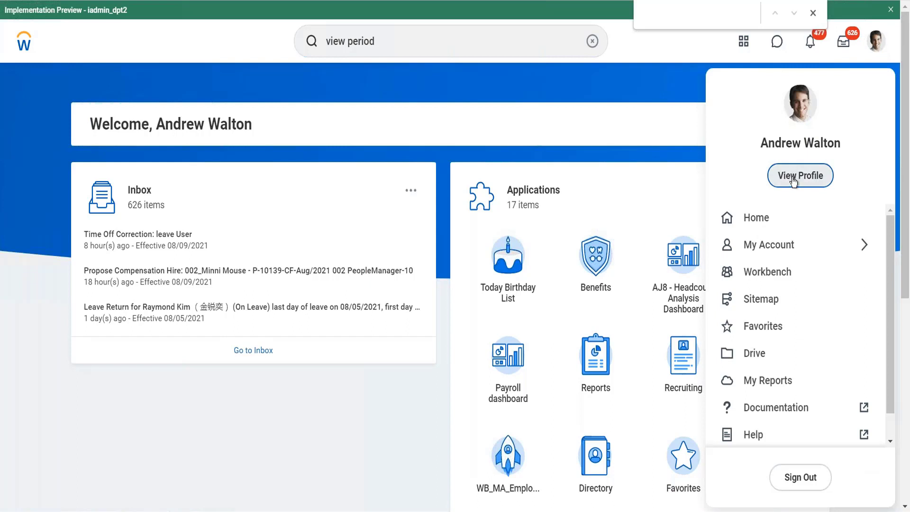
click(447, 195)
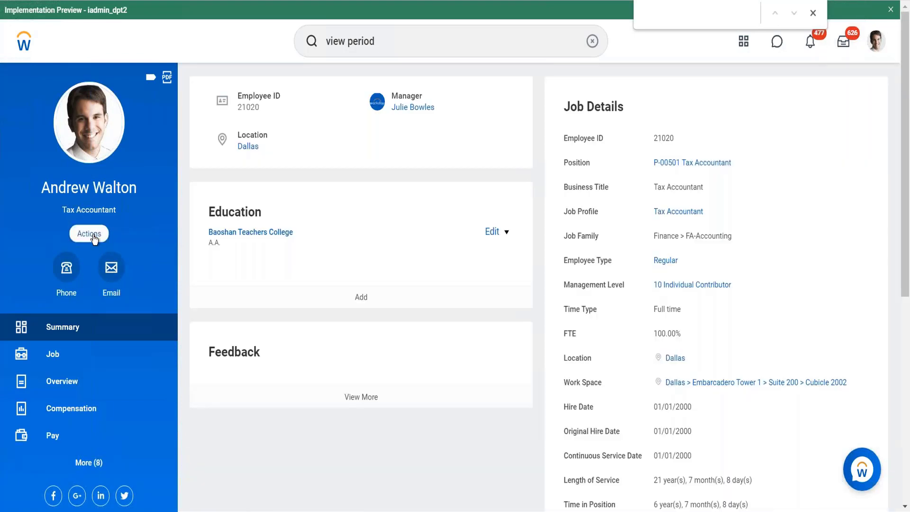
Step: Examine the Time and Leave actions offered on the signed-in worker's profile, including the schedule options
click(93, 237)
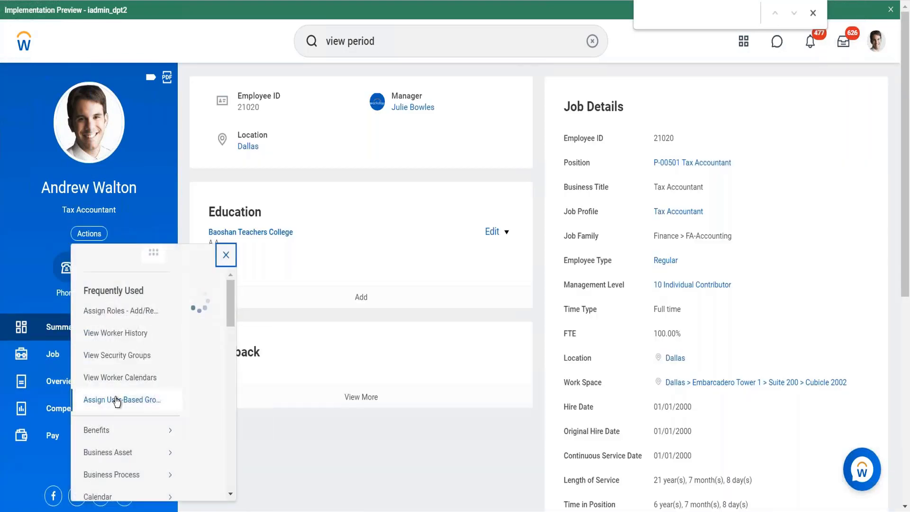
scroll(117, 402, down, 8)
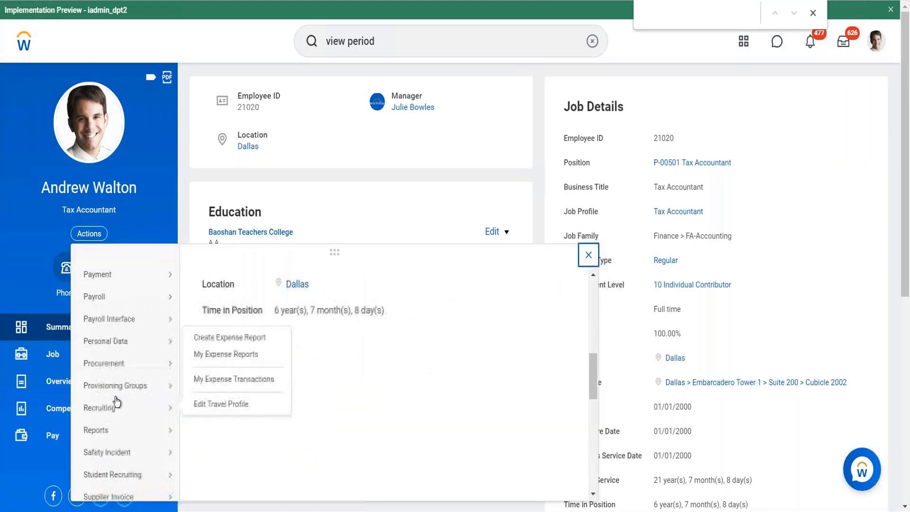
scroll(117, 402, down, 4)
mouse_move(176, 452)
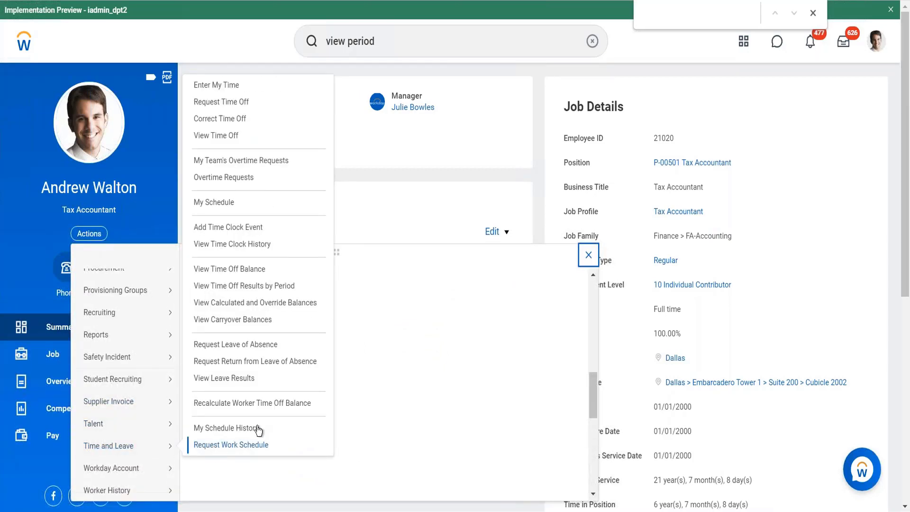
click(225, 203)
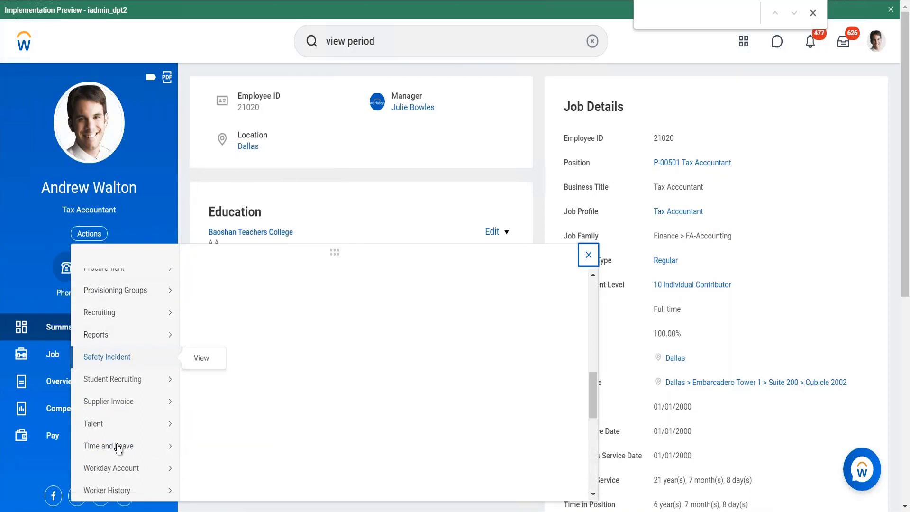
mouse_move(162, 423)
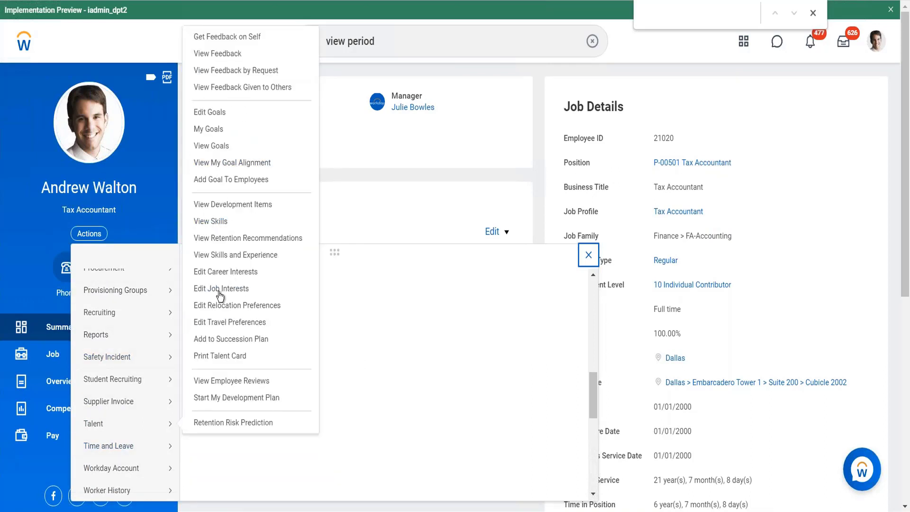
mouse_move(157, 446)
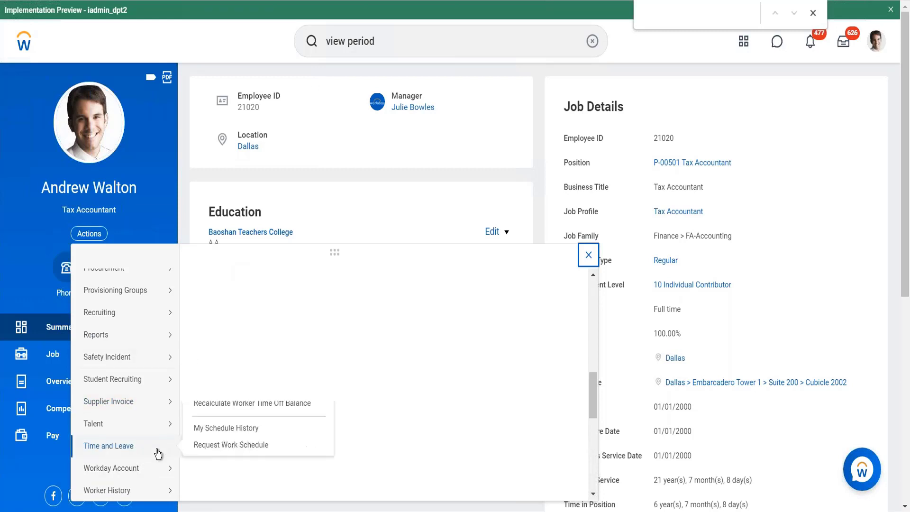
Step: Search for another worker by first name and open the profile of the Executive Management worker in Houston
click(396, 36)
key(ctrl+a)
key(BackSpace)
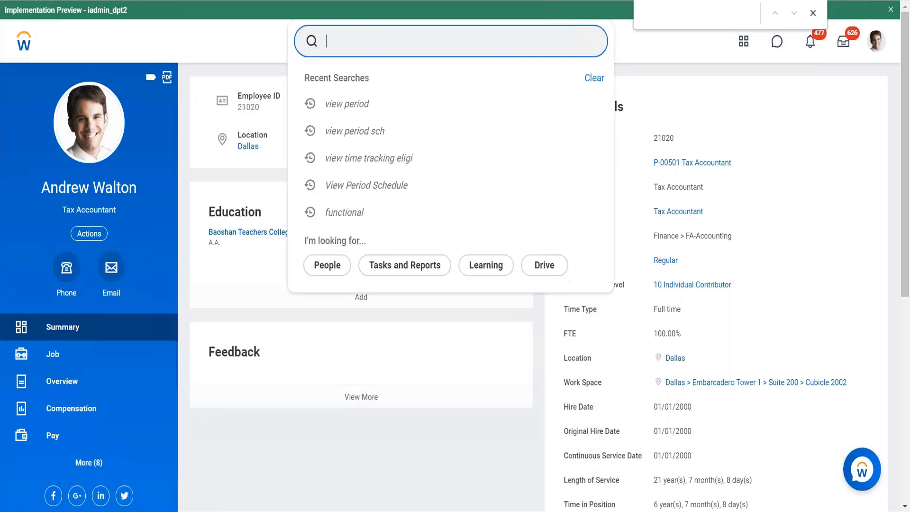
text(LOgan mac)
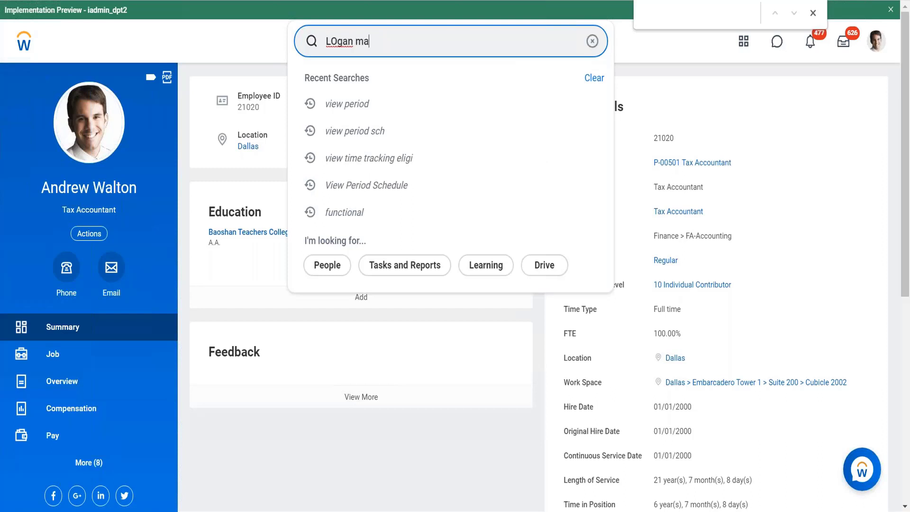
key(BackSpace)
key(BackSpace)
key(BackSpace)
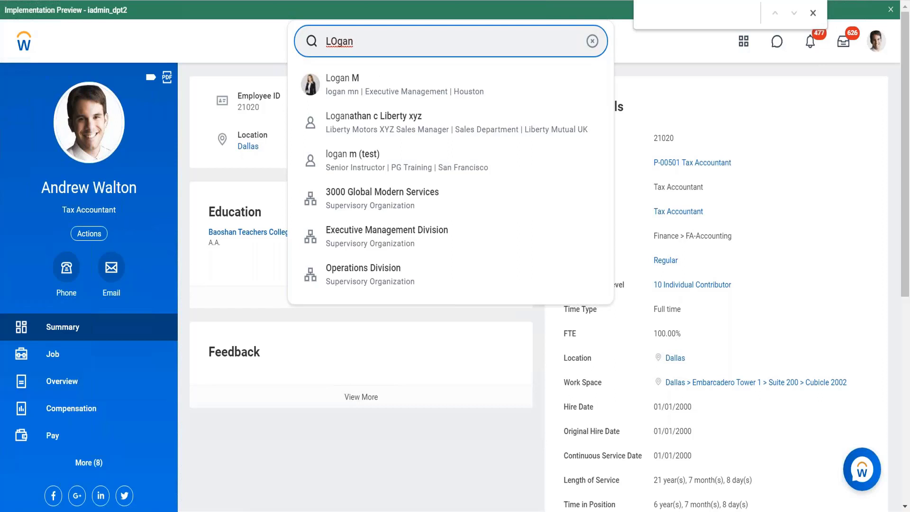
click(356, 90)
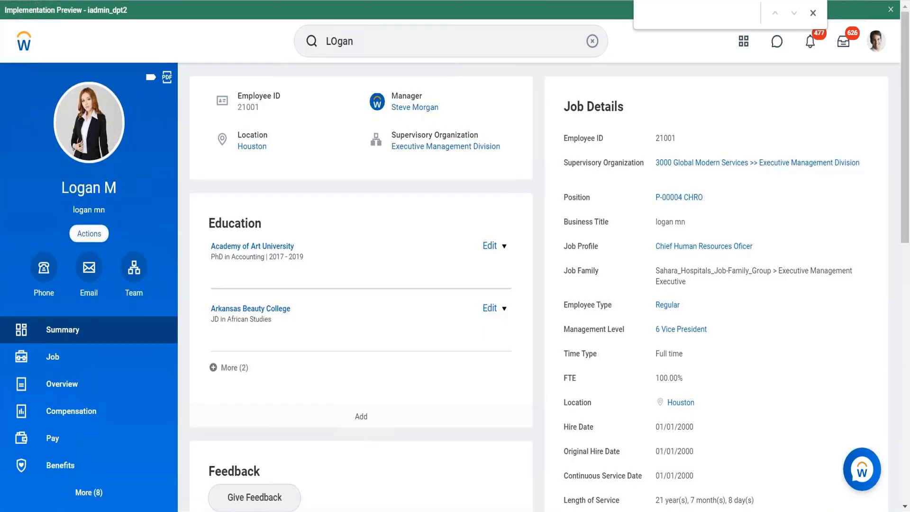
Step: Open the worker's schedule calendar from the Time and Leave actions on the profile
click(89, 233)
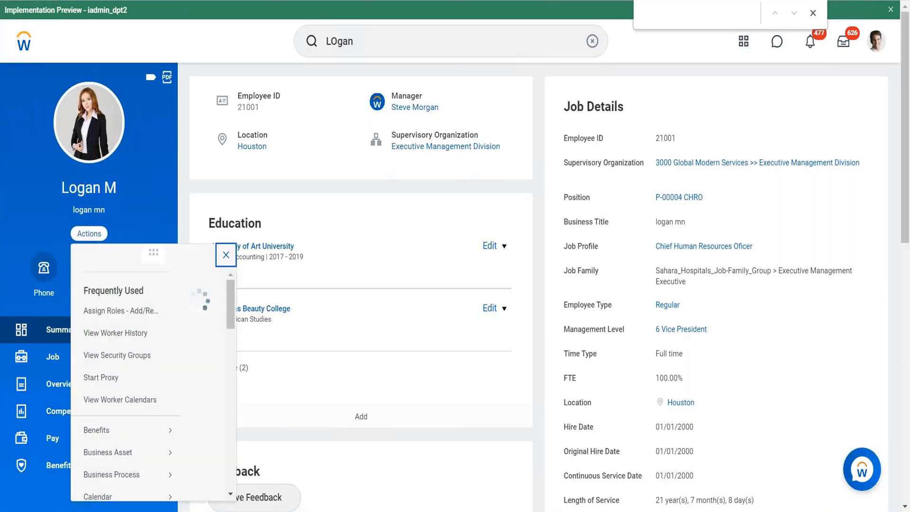
scroll(324, 372, down, 1)
scroll(324, 372, down, 8)
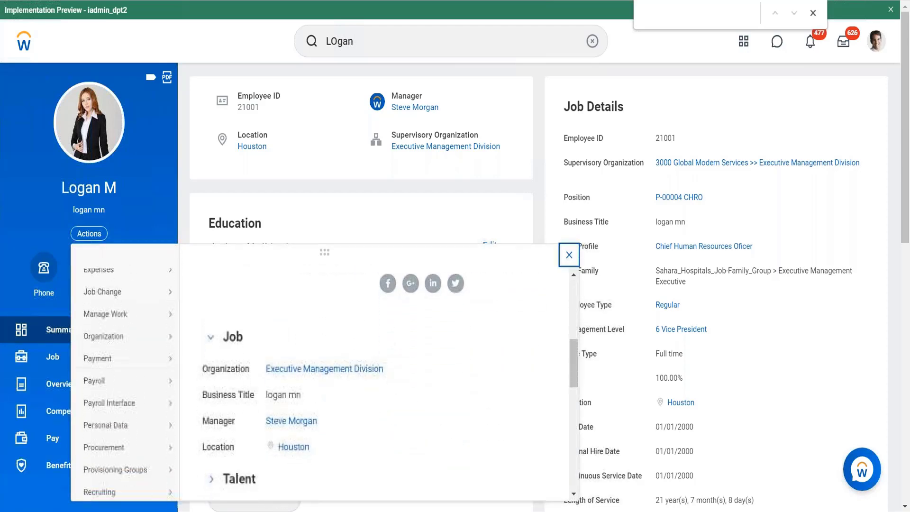
mouse_move(126, 377)
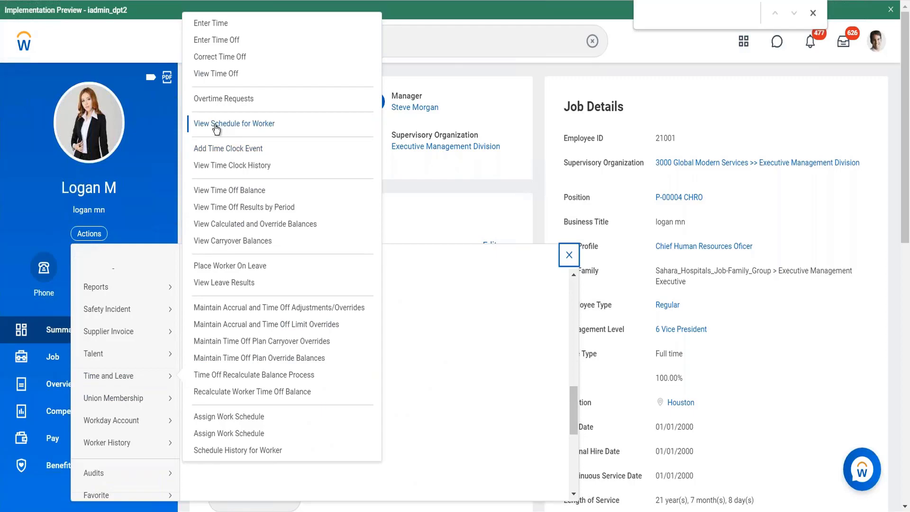
click(223, 124)
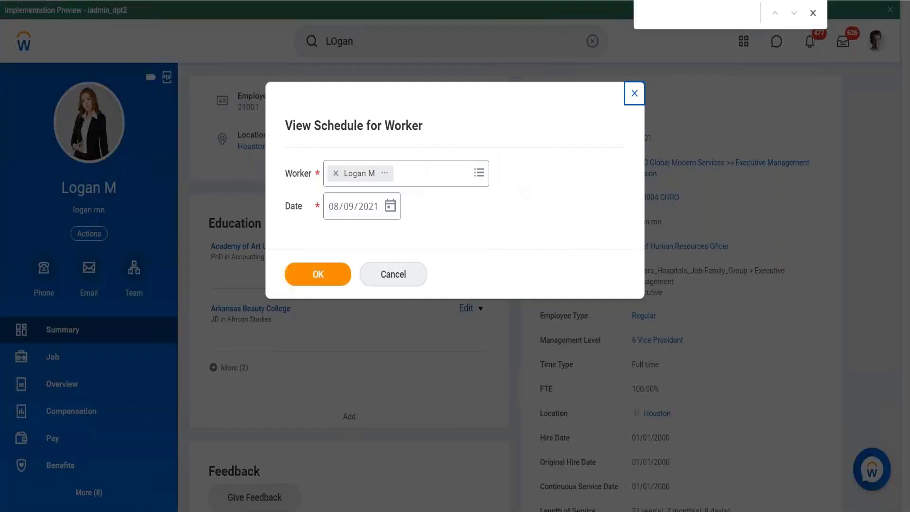
click(316, 277)
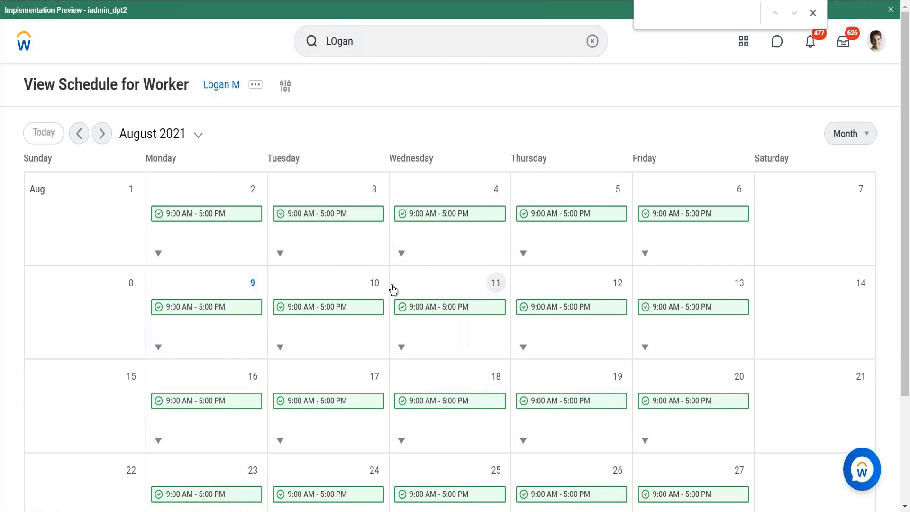
Step: Examine the August 2021 work schedule, viewing the August 10 entry's details and closing them
scroll(392, 289, down, 2)
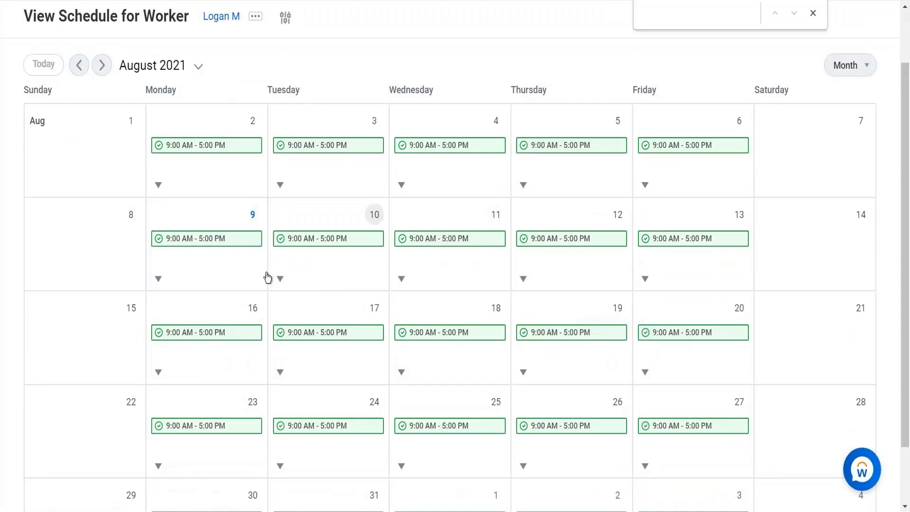
click(280, 279)
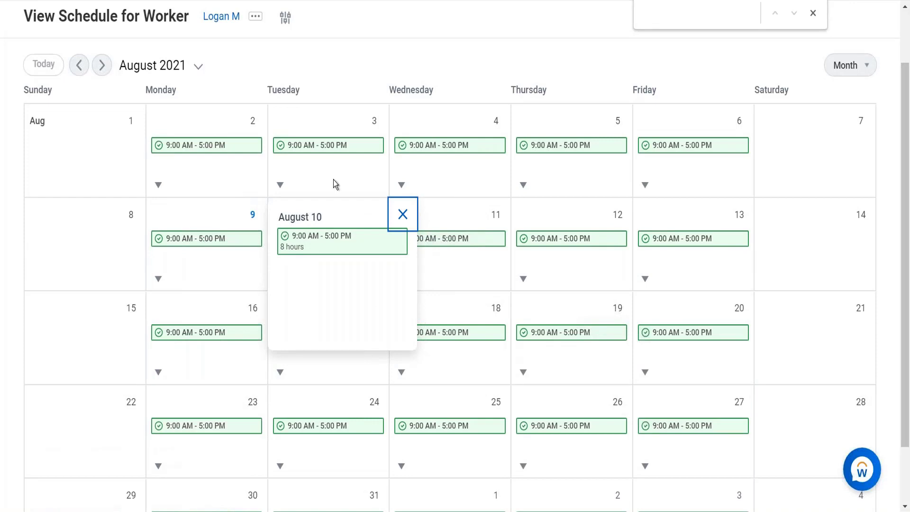
click(402, 215)
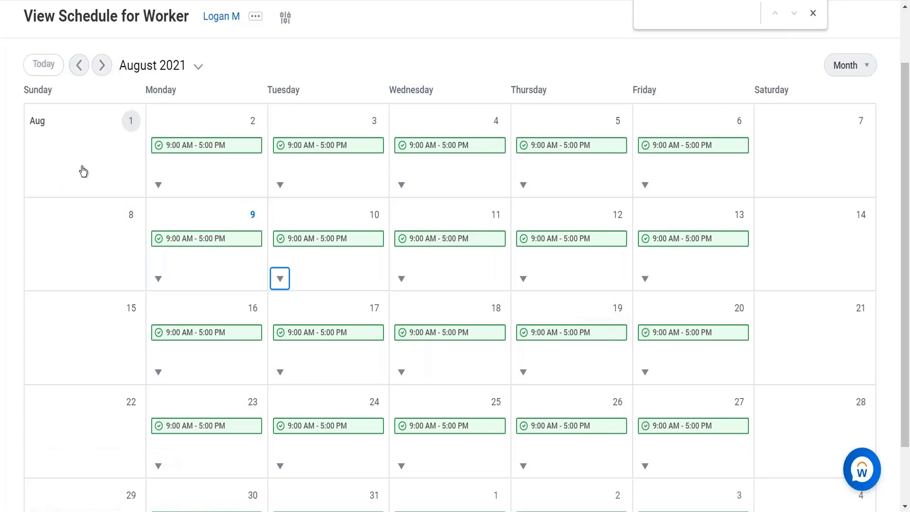
scroll(240, 173, up, 2)
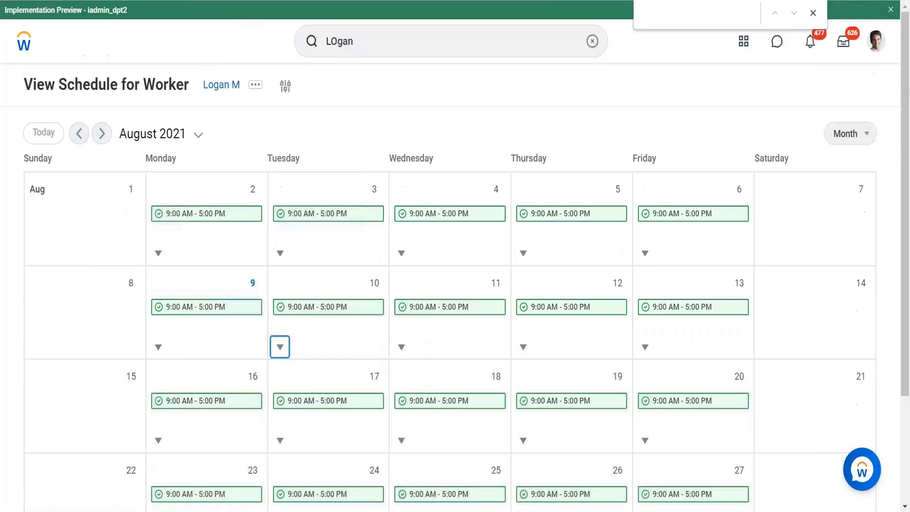
Step: Search for "create work schedule" and open the Create Work Schedule Calendar task
click(361, 44)
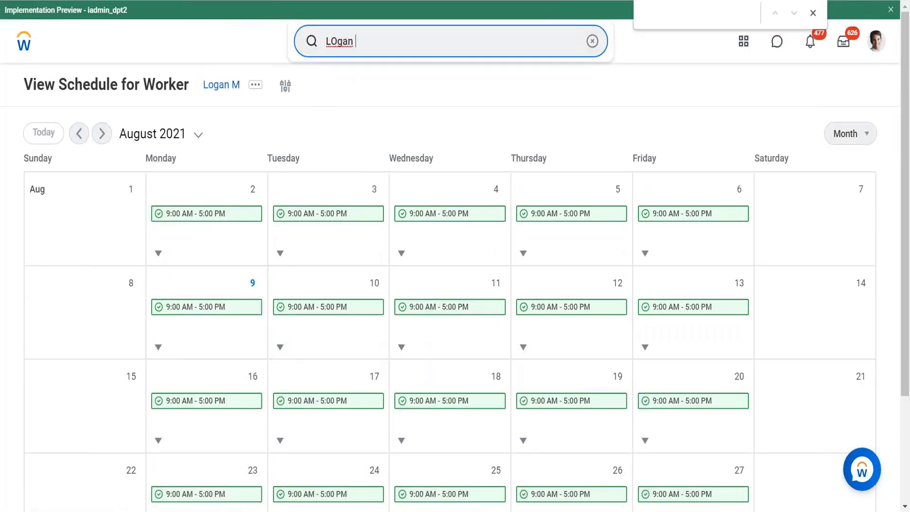
key(ctrl+a)
text(cr)
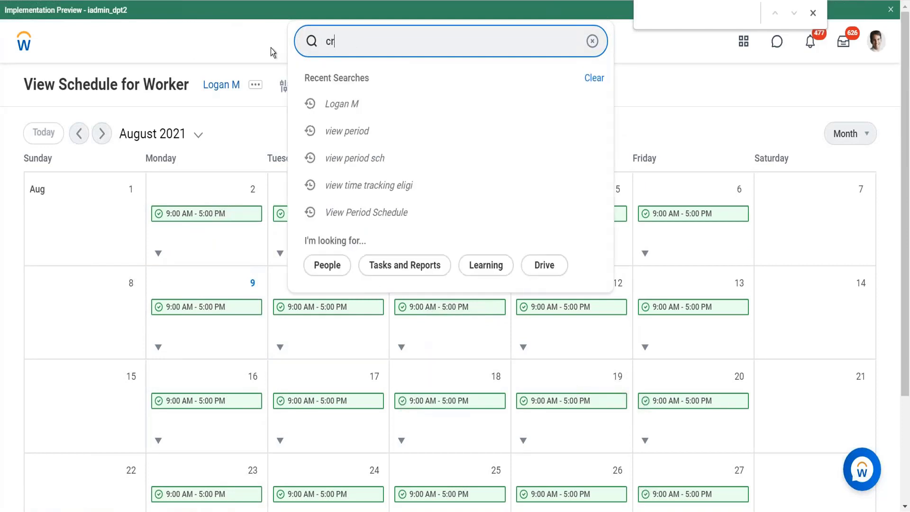
text(eate work schedule)
key(Return)
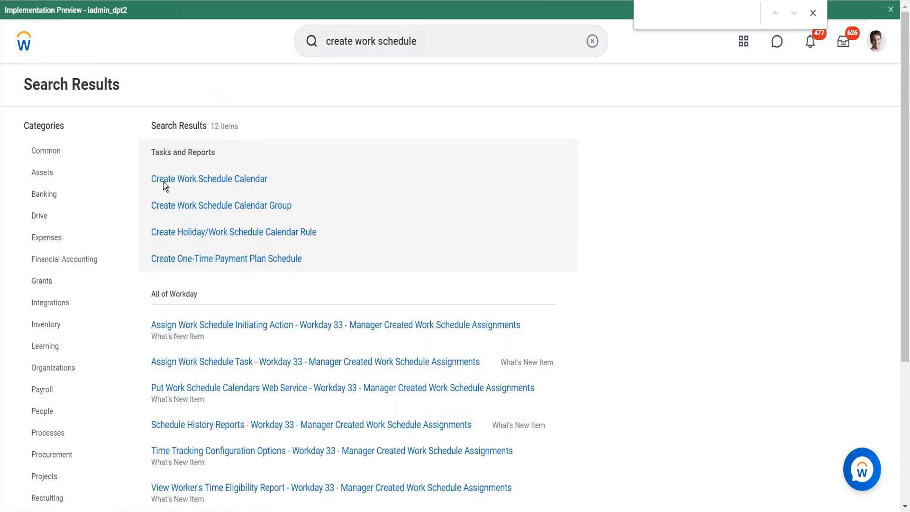
click(221, 180)
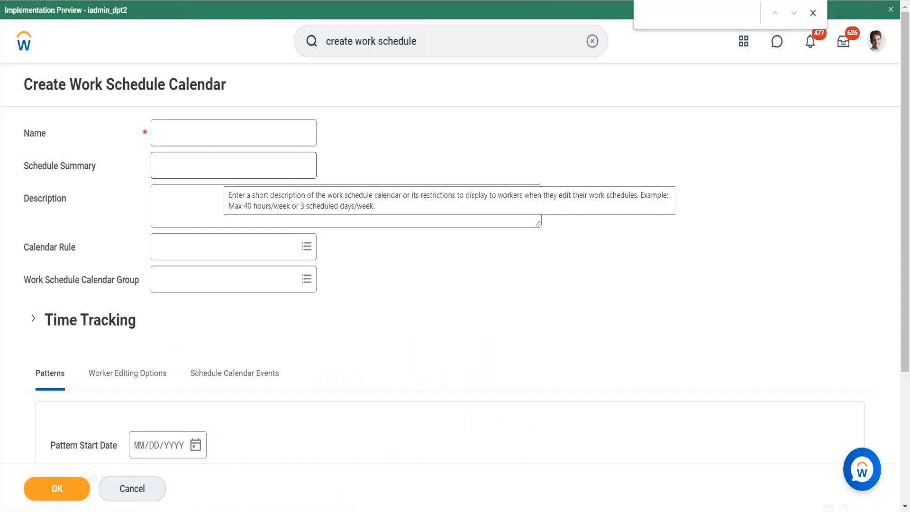
Step: Name the new work schedule calendar "INDIA M-F 51 hours"
click(184, 125)
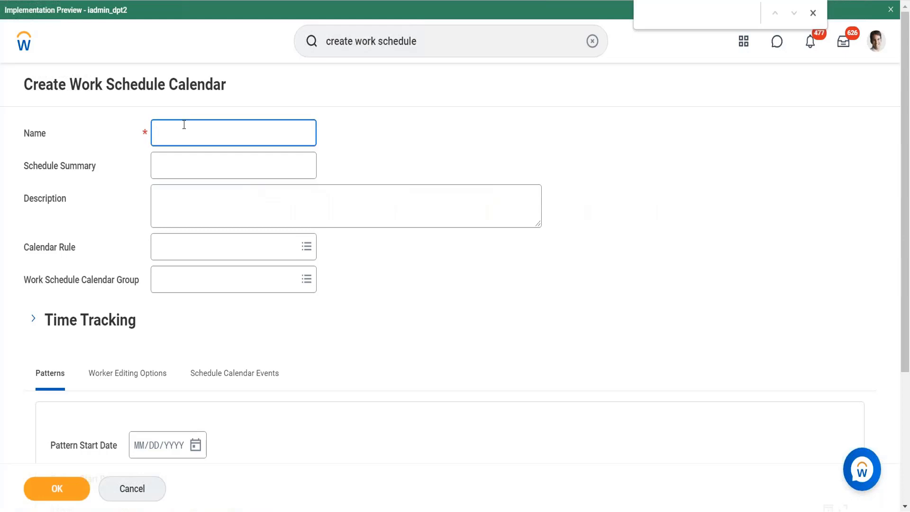
text(INDIA M-F 51 hours)
click(173, 166)
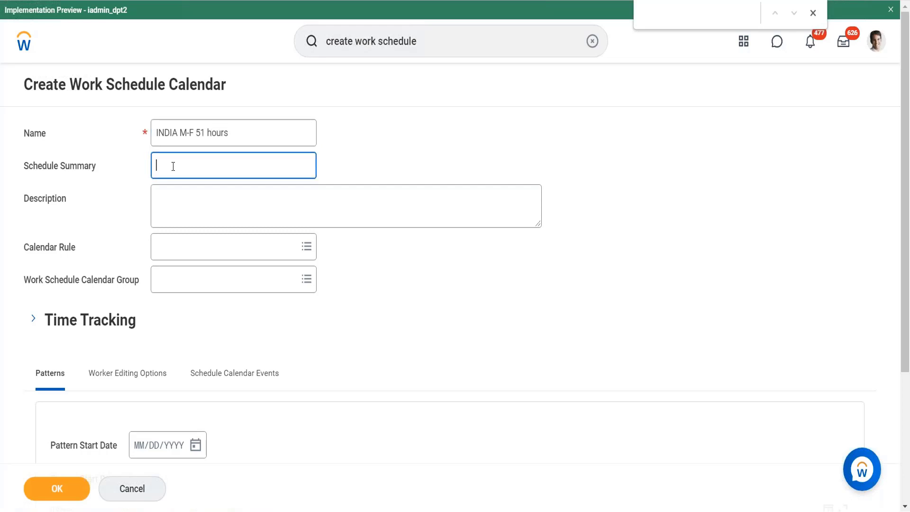
Step: Start a new Holiday/Work Schedule Calendar Rule for the calendar and accept the Calendar Rule creation context
click(172, 251)
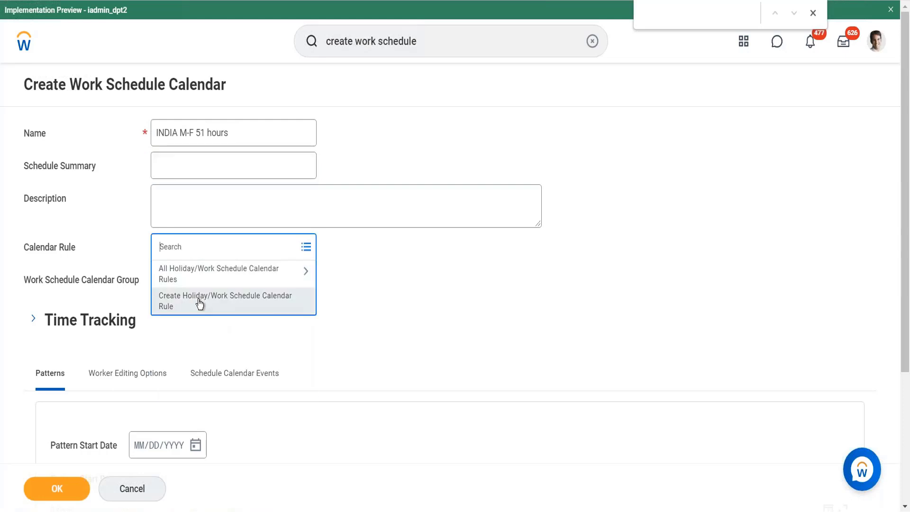
click(171, 306)
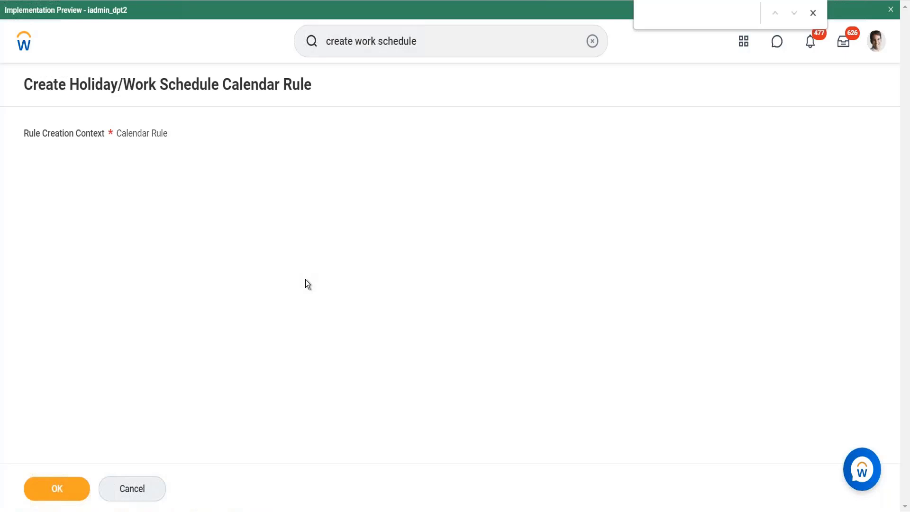
click(73, 490)
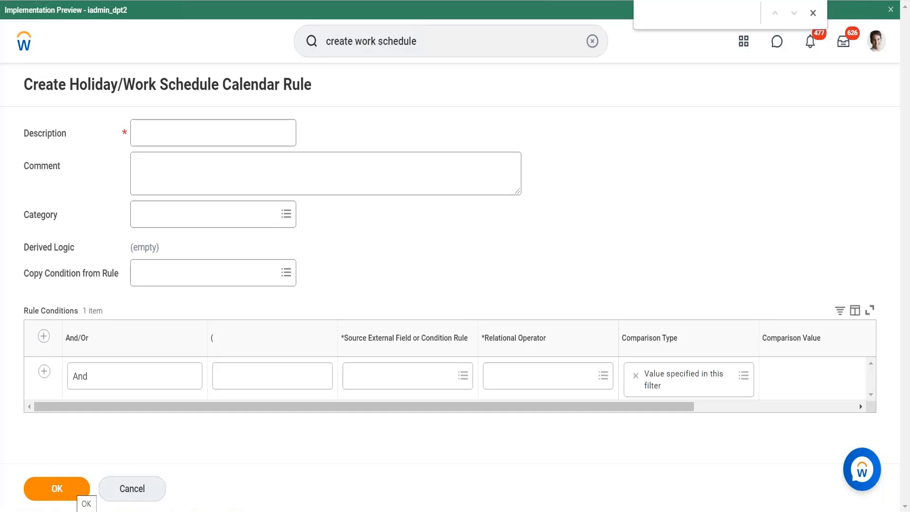
Step: Enter "India Work Schedule - MF 51 Hours" as the calendar rule's description
click(223, 136)
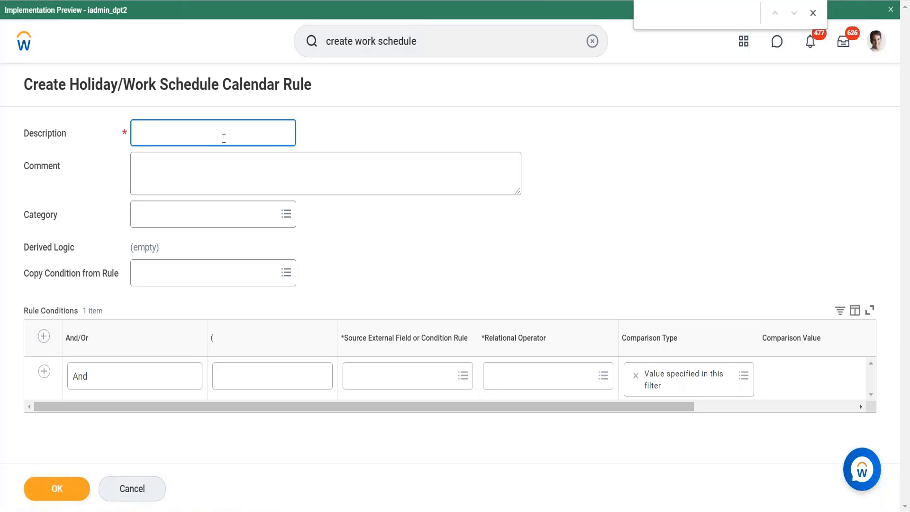
text(India Work Schedule - MF 4)
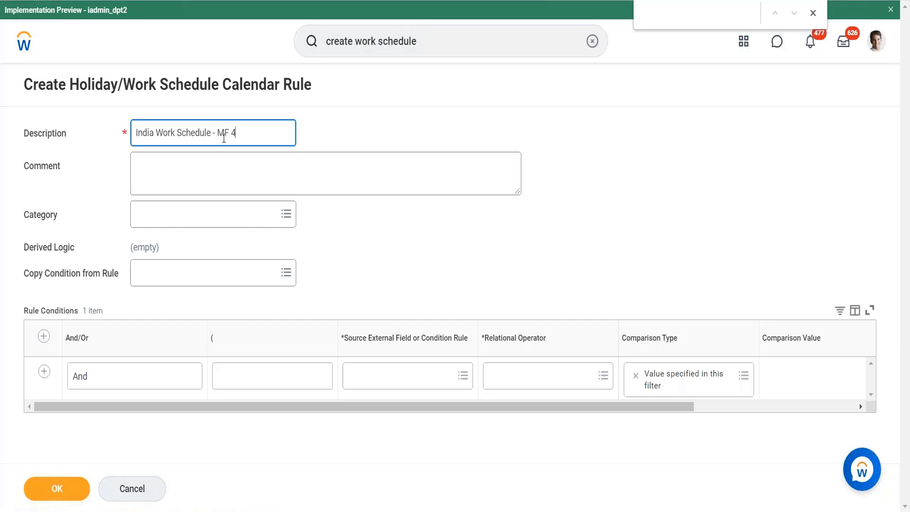
text( n51)
key(BackSpace)
key(BackSpace)
key(BackSpace)
key(BackSpace)
text(51 Hours)
Step: Search for "Location address" and set the first rule condition's source field to Location Address - Country
click(384, 386)
text(Locatio)
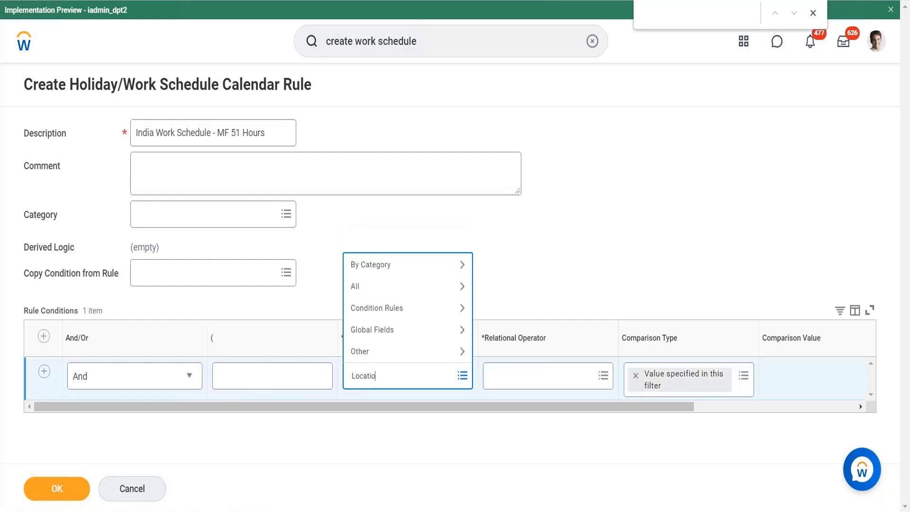
text(nn addre)
click(383, 375)
key(BackSpace)
text(ss)
key(Return)
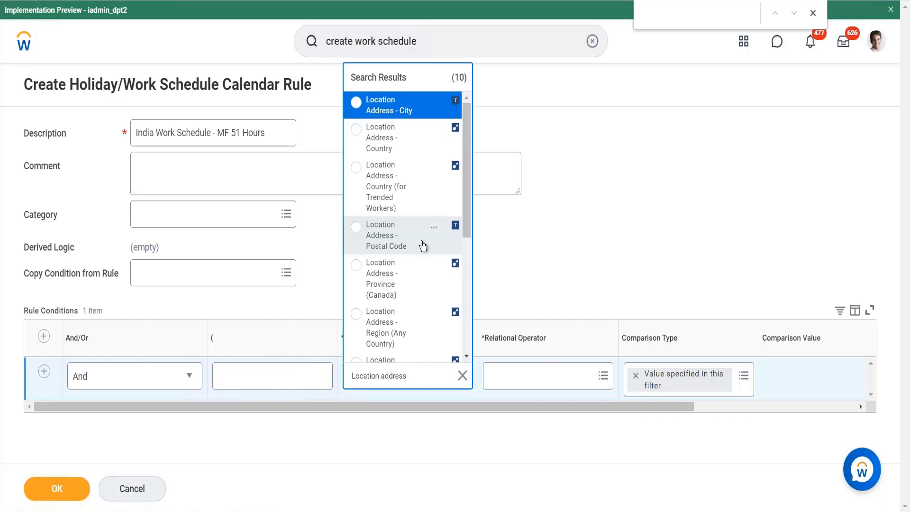
drag(424, 246, 409, 138)
click(409, 138)
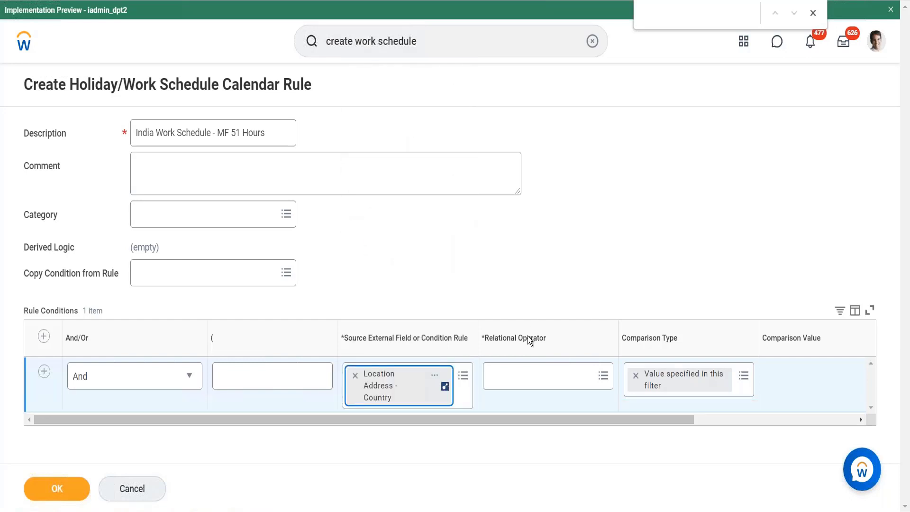
Step: Complete the first condition with the relational operator "in the selection list" and the comparison value India
click(516, 377)
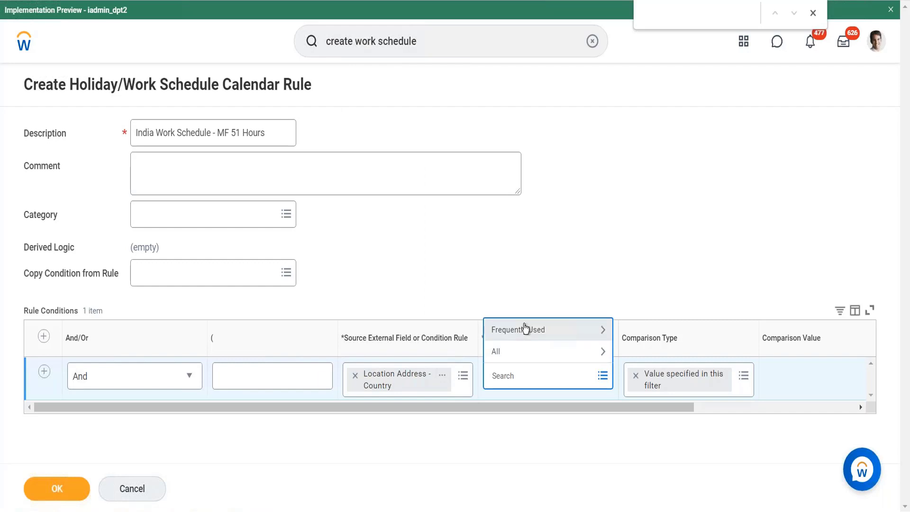
click(527, 335)
click(548, 291)
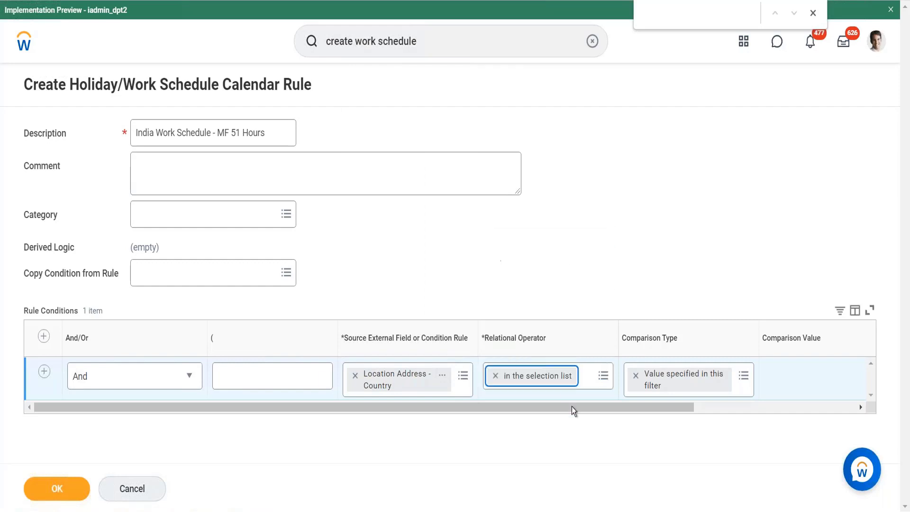
drag(599, 409, 678, 414)
click(762, 384)
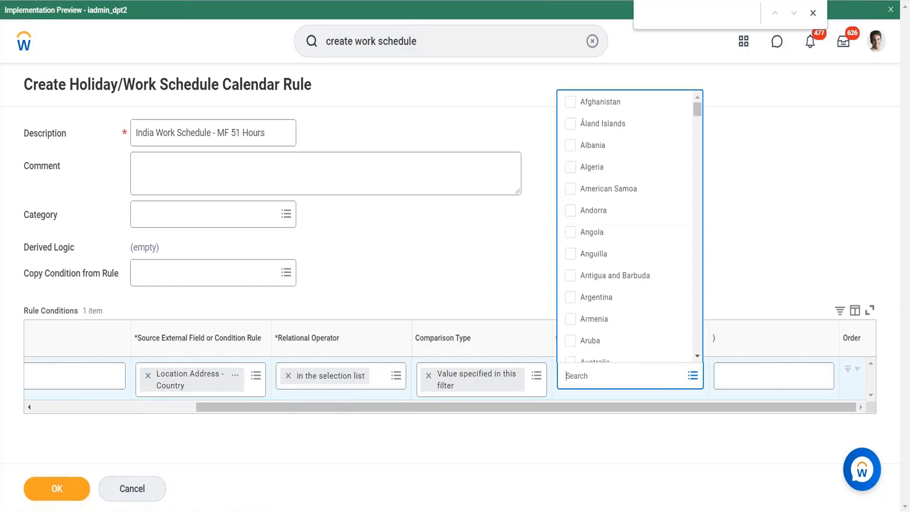
text(India)
key(Return)
click(624, 335)
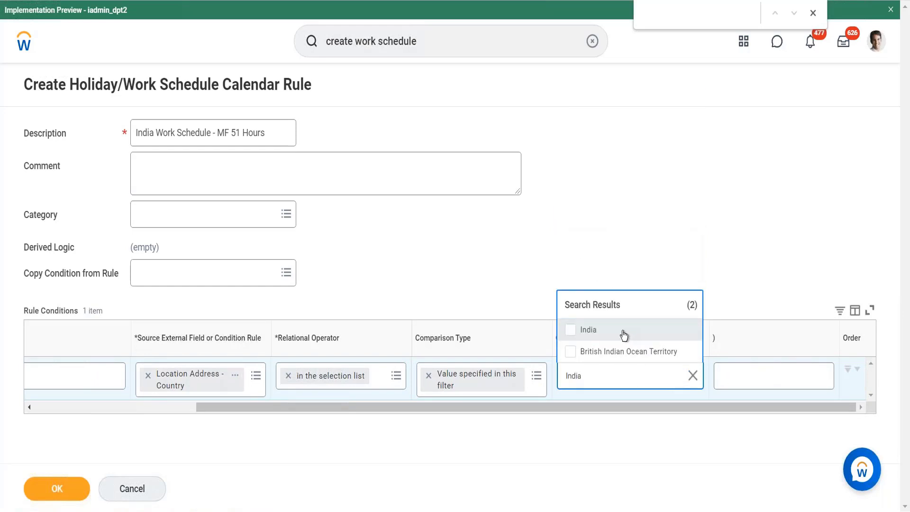
click(581, 420)
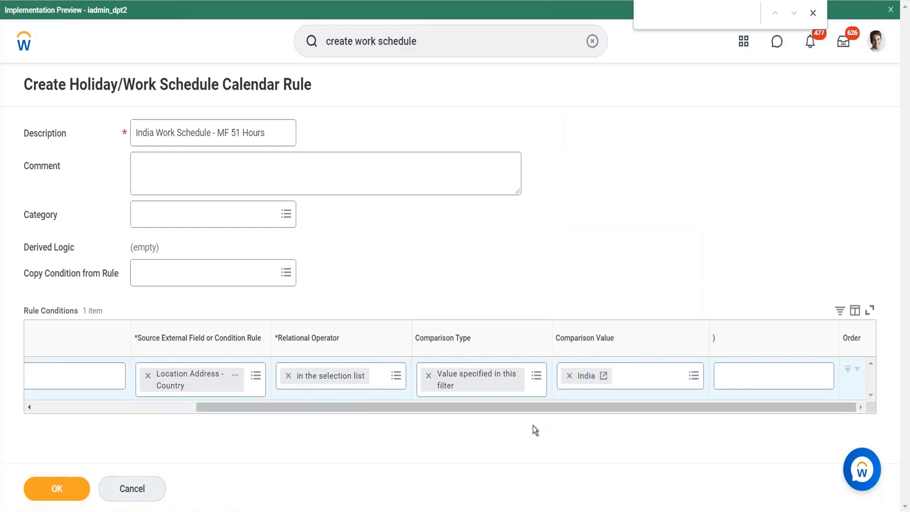
Step: Add a second rule condition and search its source field or condition rule options for India
drag(515, 405, 2, 378)
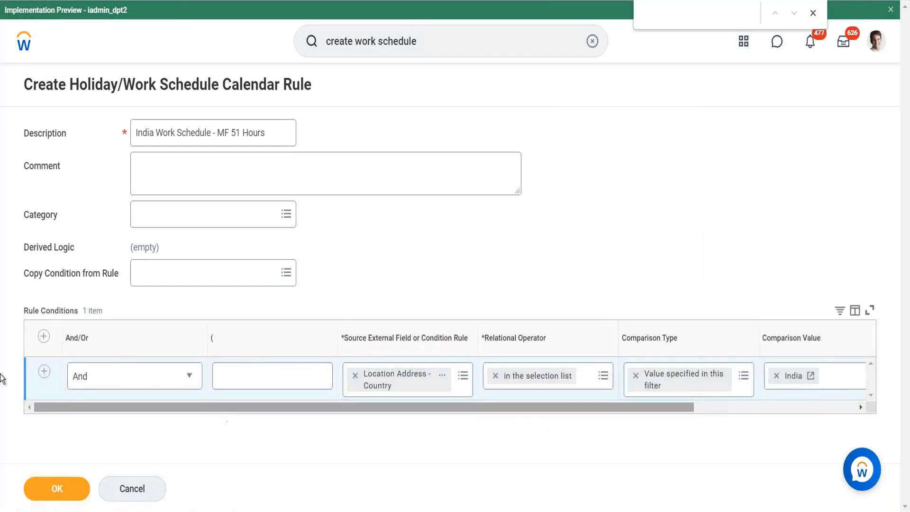
click(45, 372)
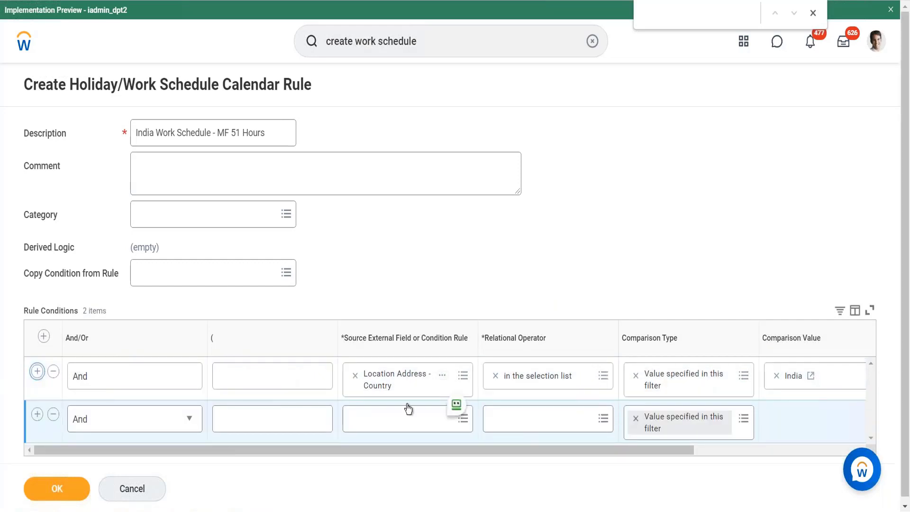
click(405, 420)
text(Ci)
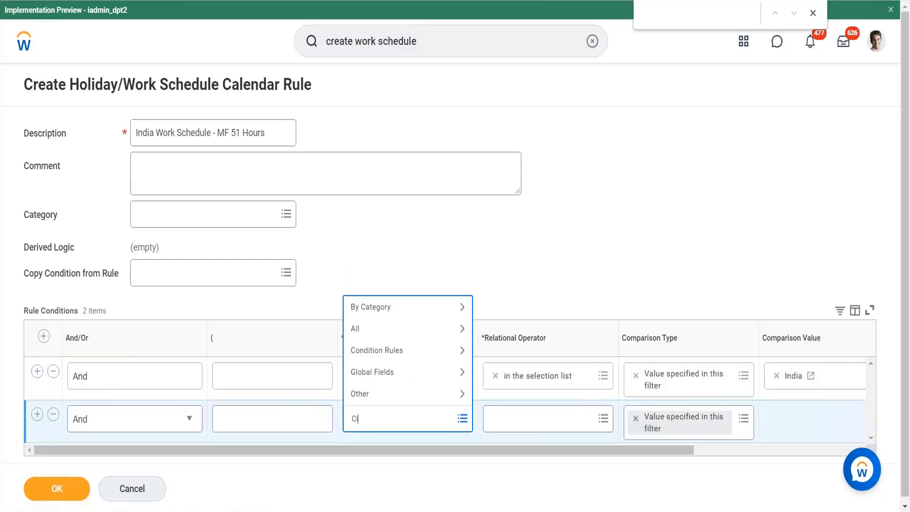
key(BackSpace)
text(India)
key(Return)
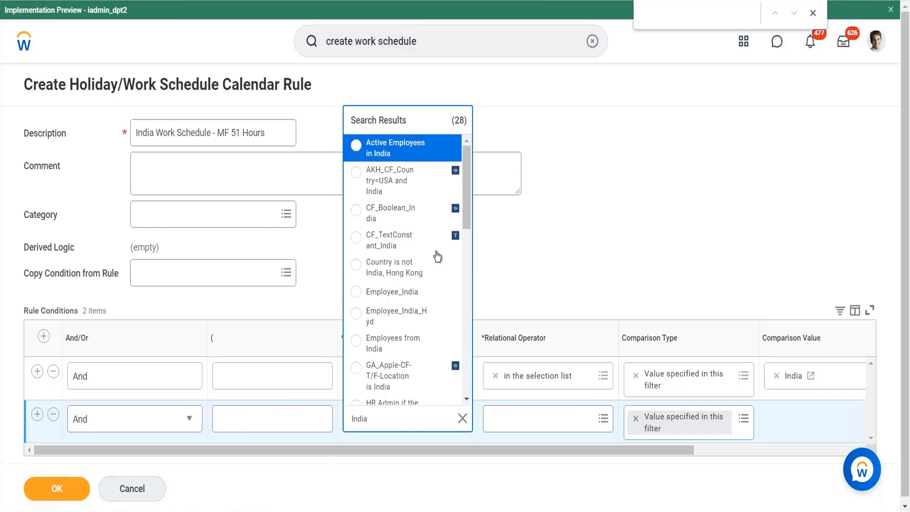
drag(470, 182, 467, 248)
Step: Search the second rule condition's source field or condition rule options for Chennai
drag(374, 421, 319, 434)
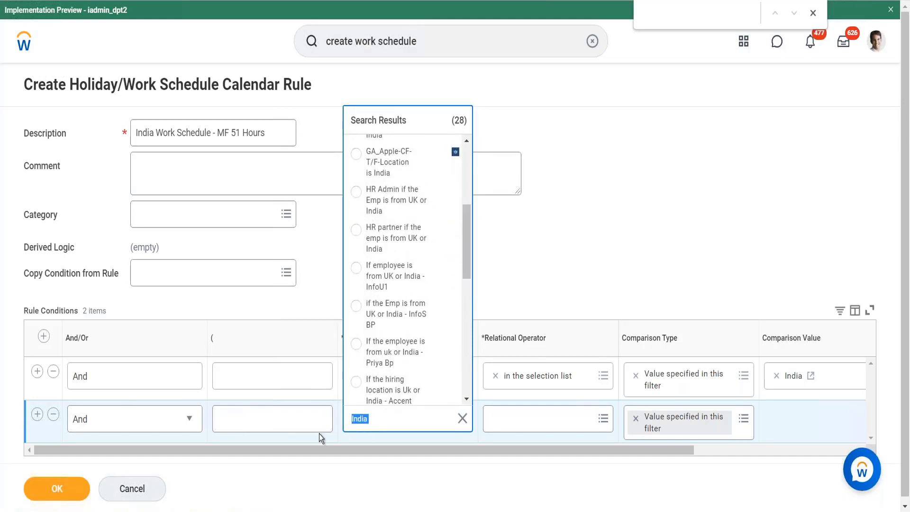
text(Chennai)
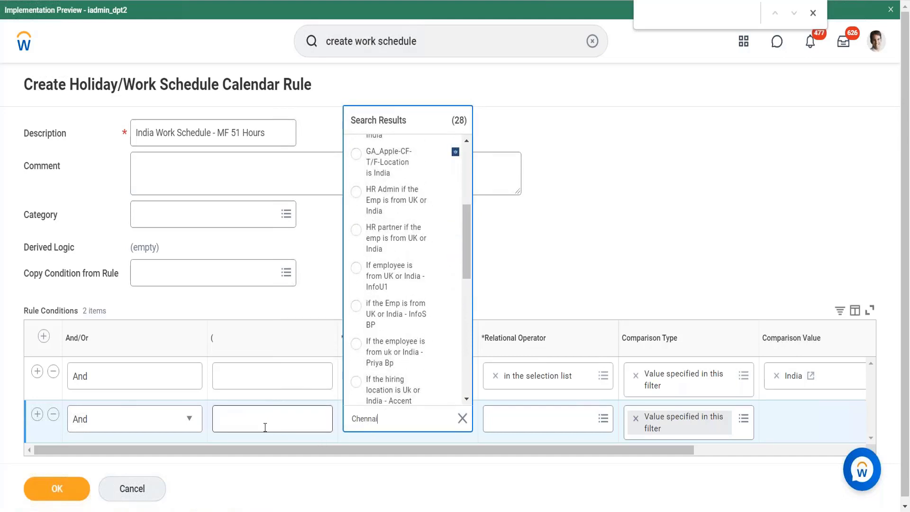
key(Return)
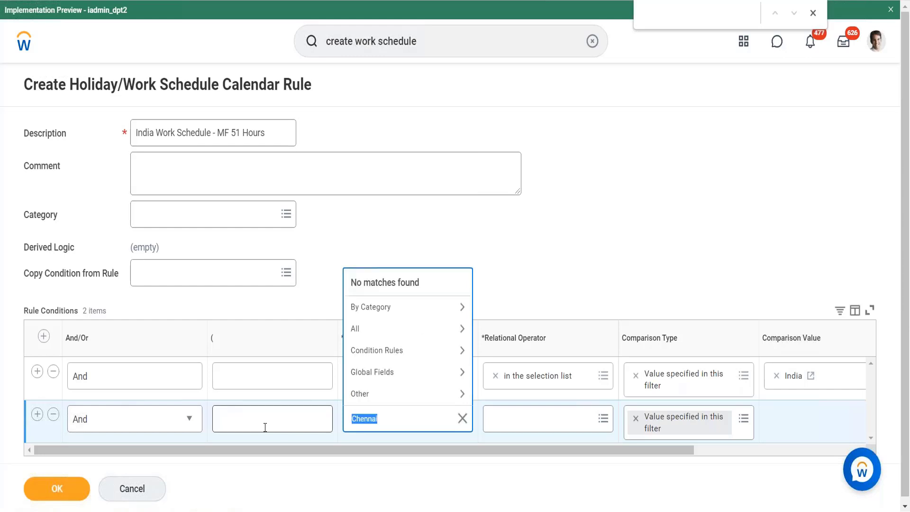
Step: Search for Bangalore and set the second condition's source to "If Employee loc is except bangalore ingonre it, if bangalore loc accept"
key(BackSpace)
text(Bangalore)
key(Return)
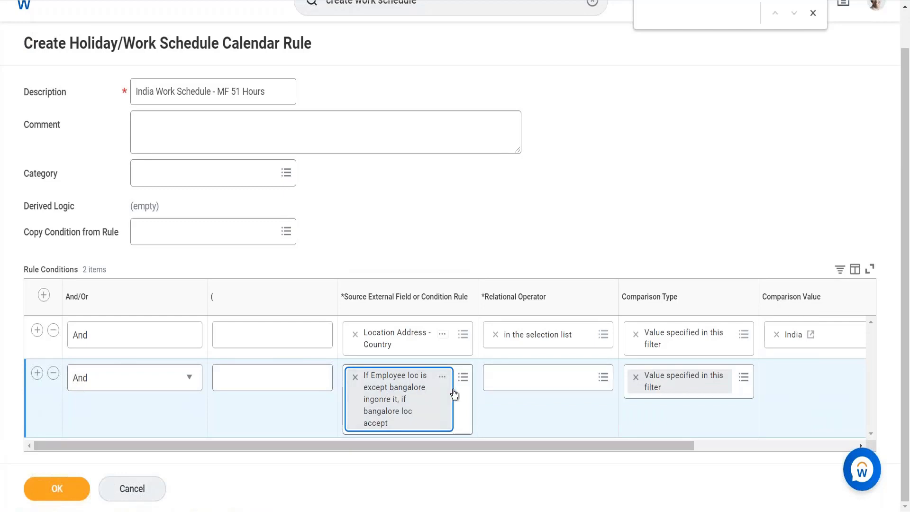
Step: Give the second condition the relational operator "equal to" with its comparison value ticked, and save the calendar rule
click(522, 381)
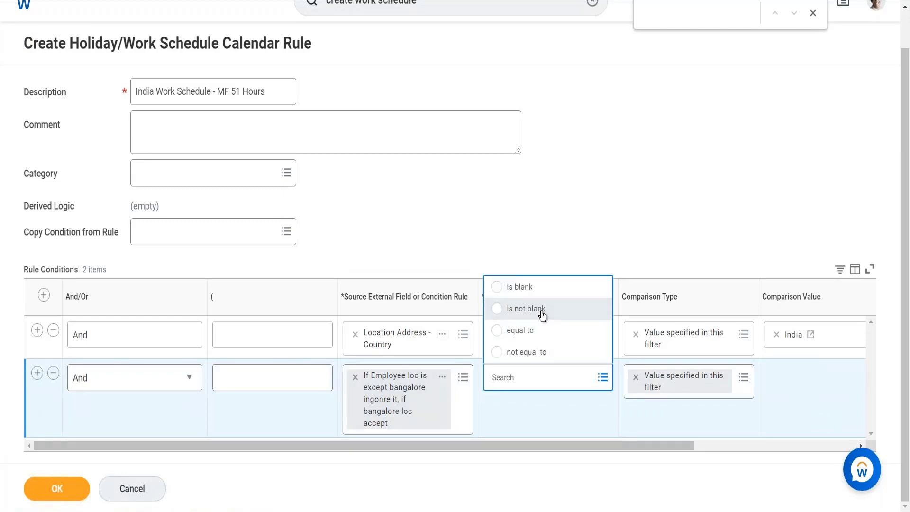
click(531, 329)
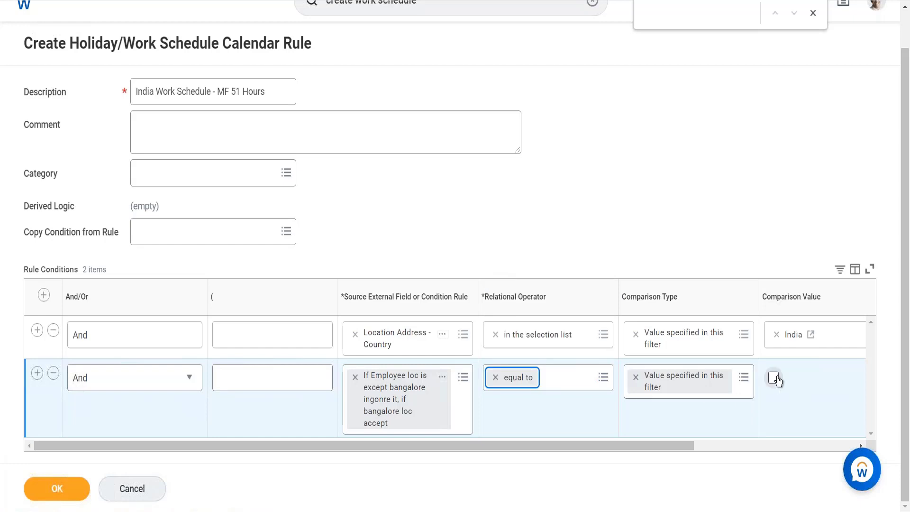
click(775, 379)
click(70, 481)
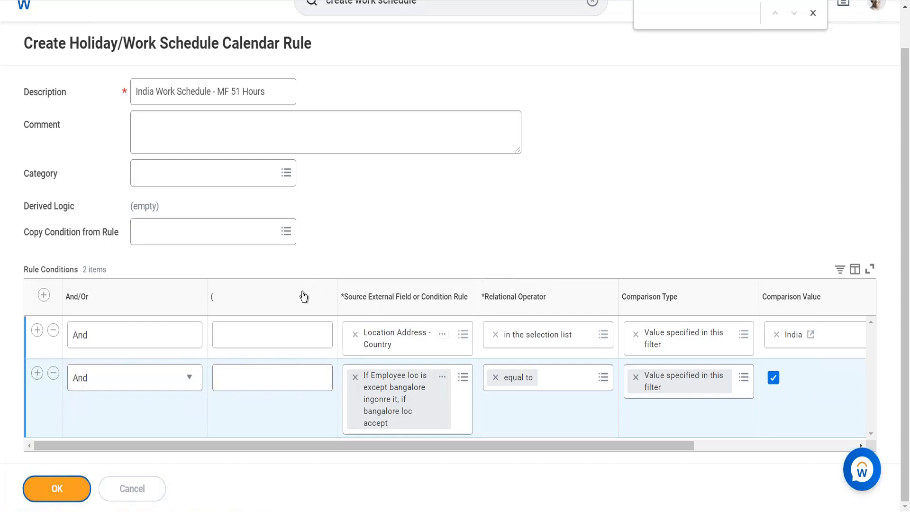
Step: Expand the calendar's Time Tracking section and review the available Day Breaker times without changing the setting
scroll(234, 406, down, 4)
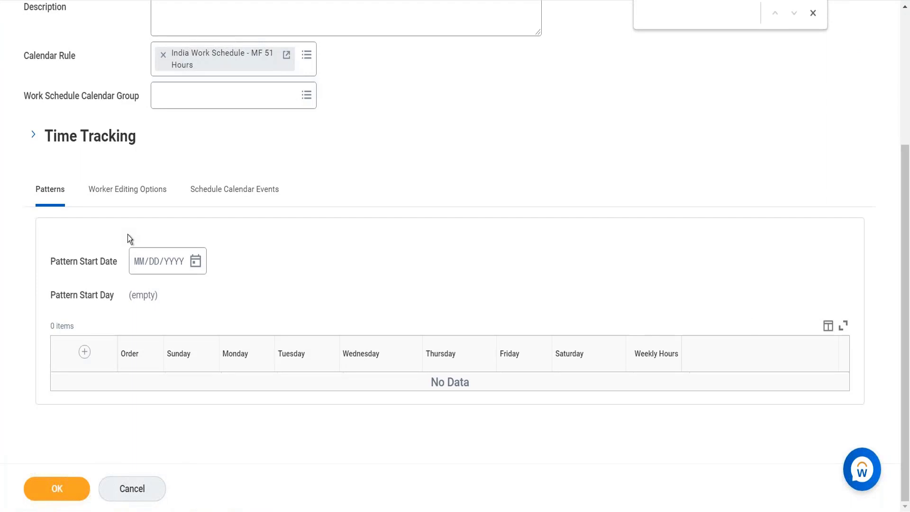
scroll(220, 161, up, 4)
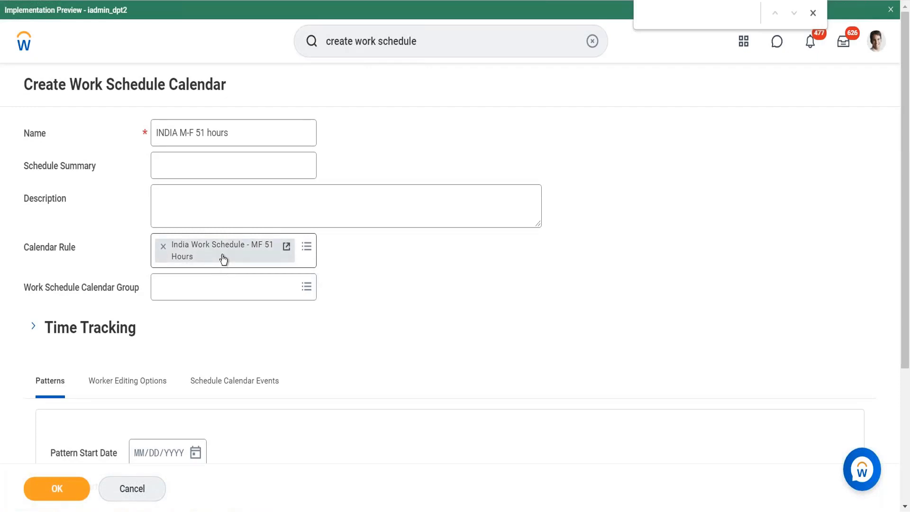
click(38, 328)
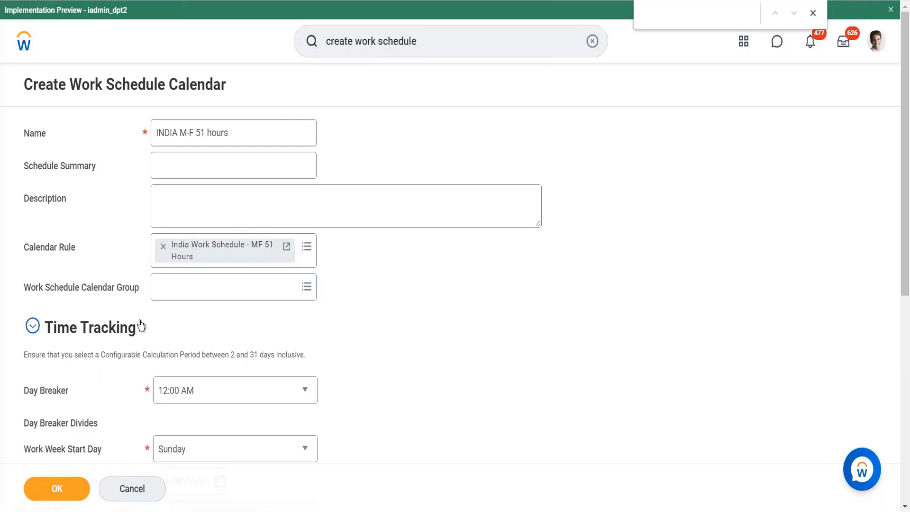
scroll(141, 326, down, 3)
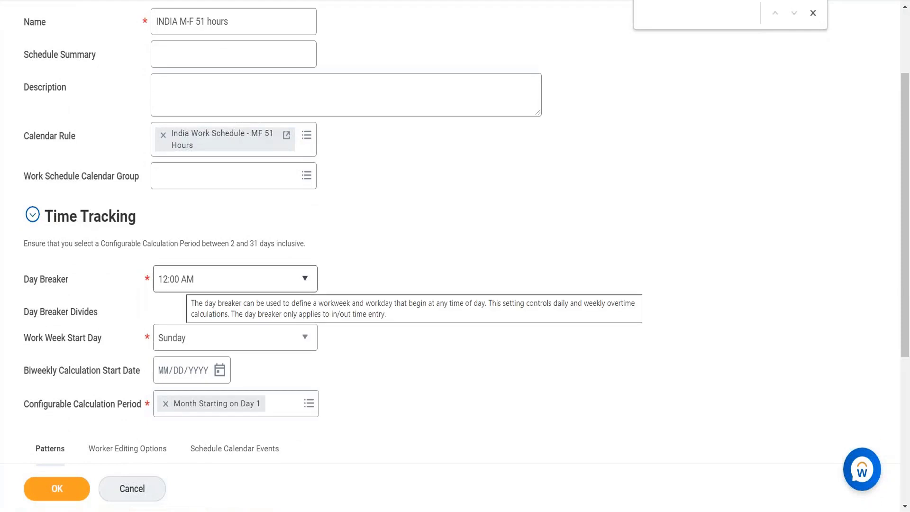
click(189, 280)
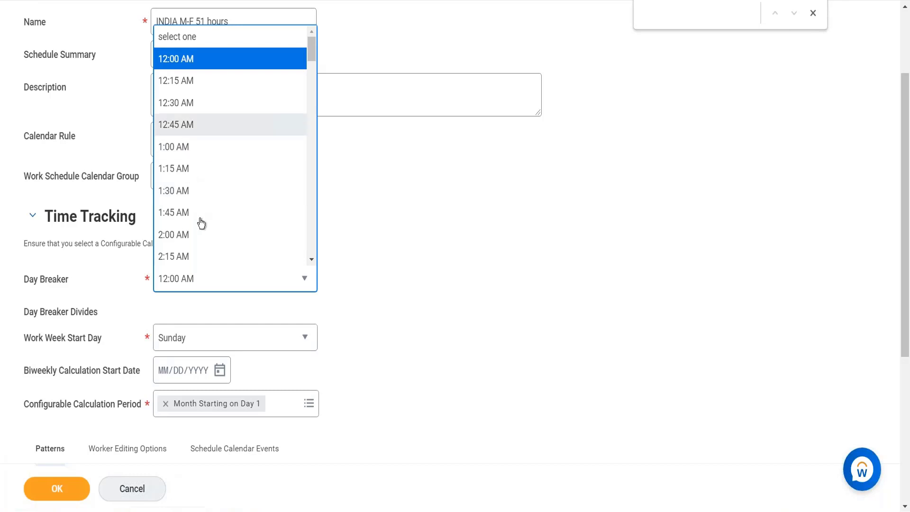
click(354, 253)
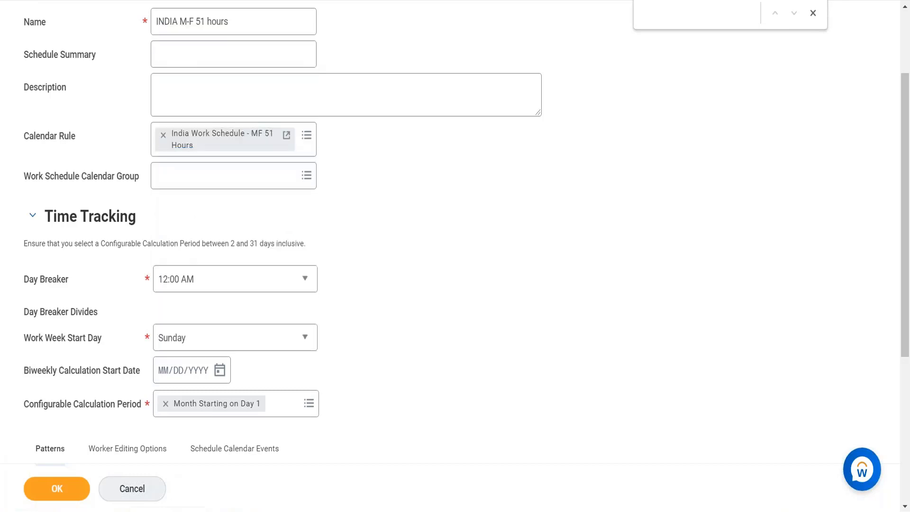
Step: Try Monday and Sunday alternately as the Work Week Start Day, finishing on Monday
click(204, 351)
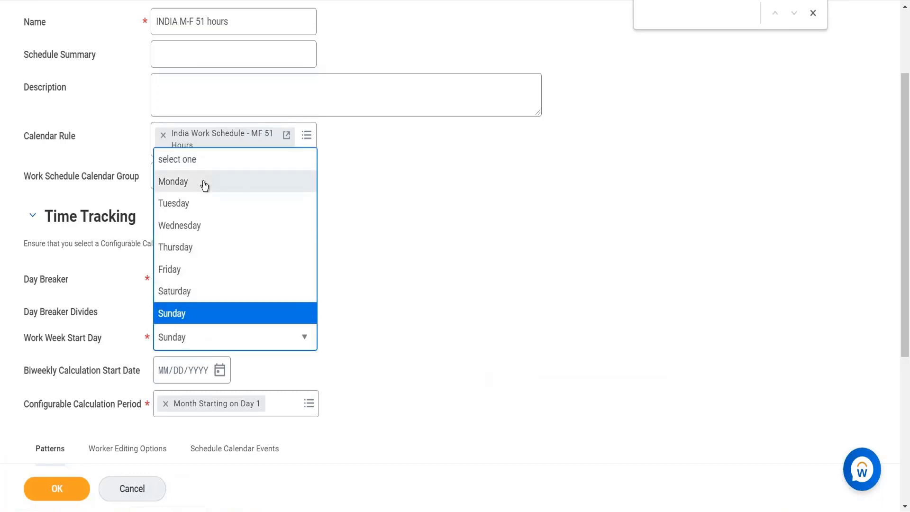
click(204, 184)
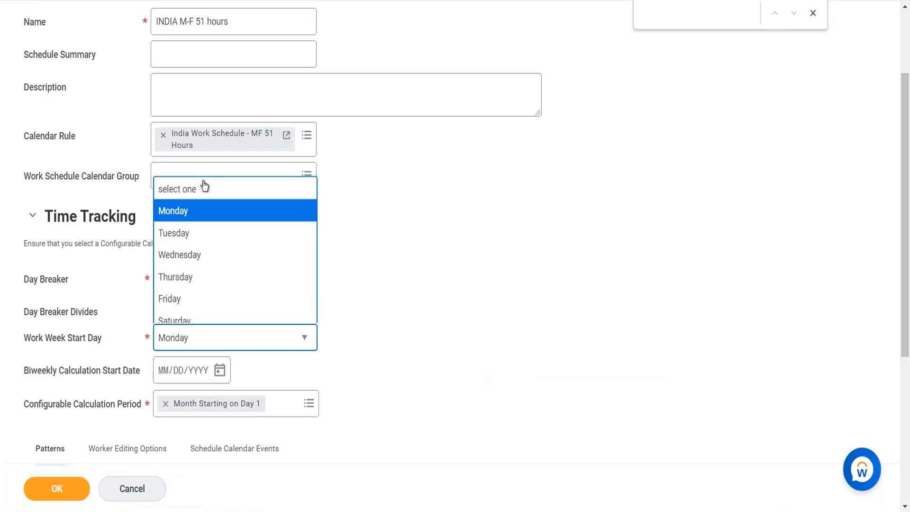
click(202, 345)
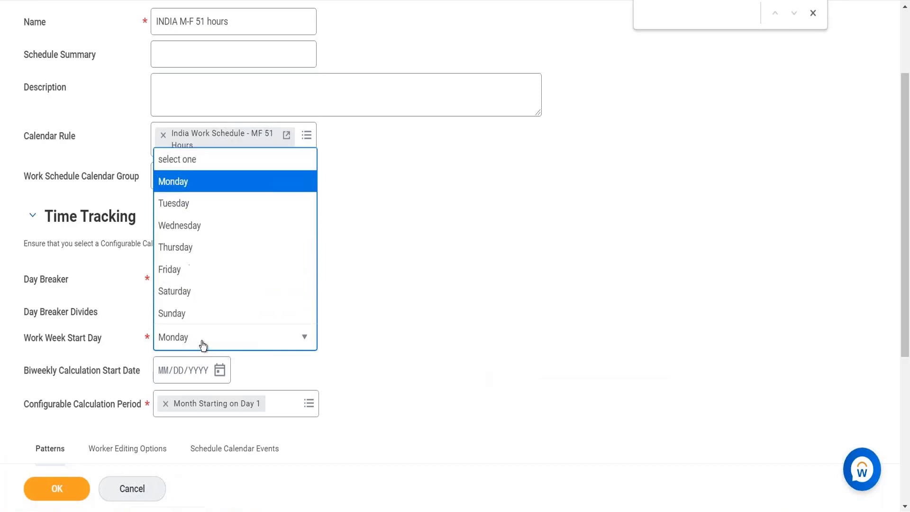
click(193, 313)
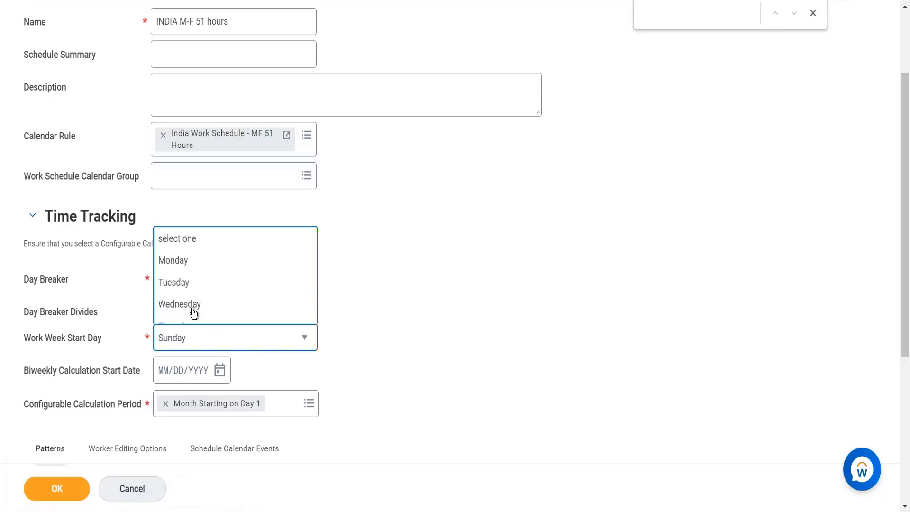
click(284, 338)
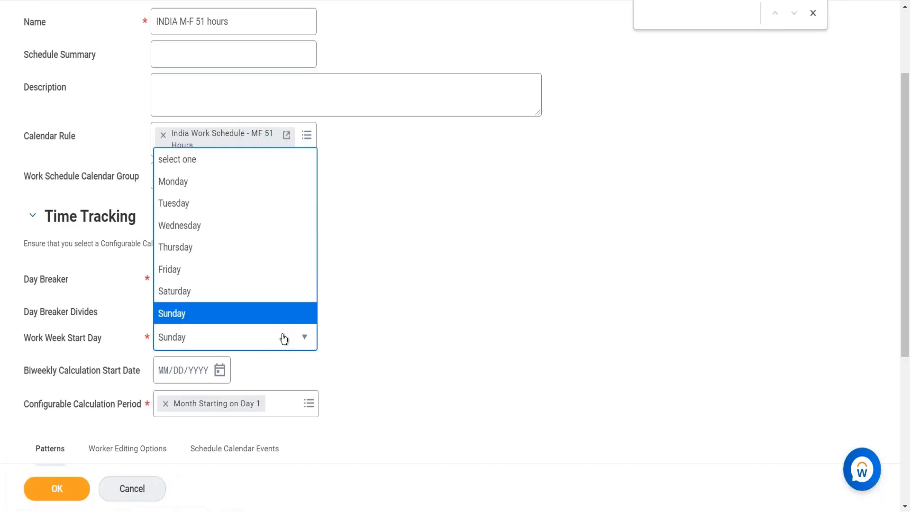
click(260, 318)
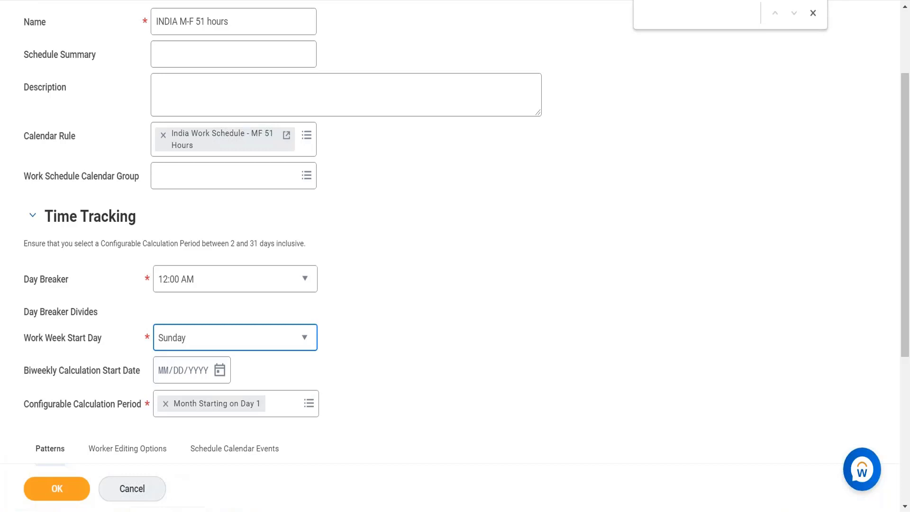
click(260, 337)
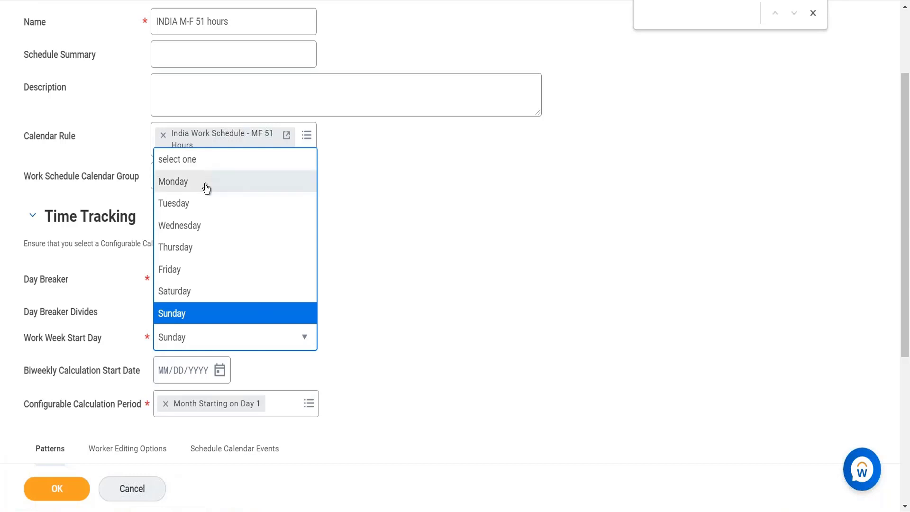
click(206, 184)
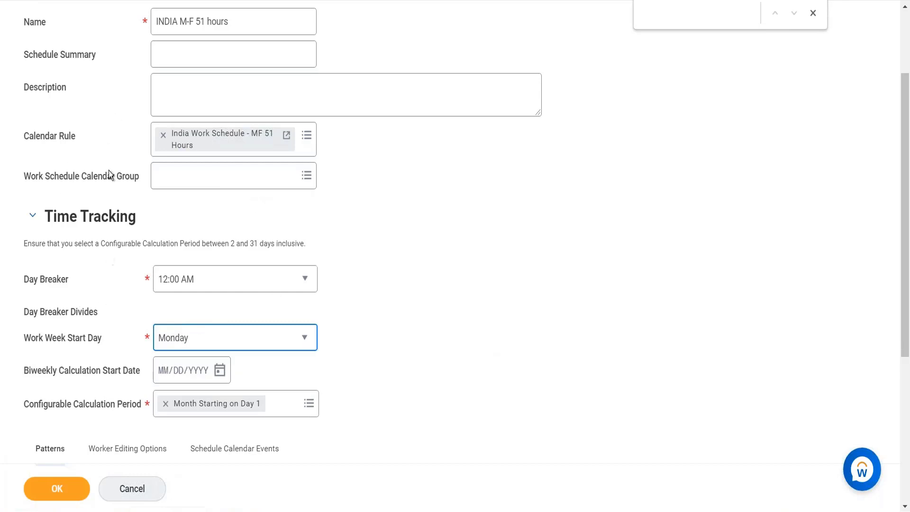
Step: Duplicate the browser tab holding the Create Work Schedule Calendar form
right_click(126, 1)
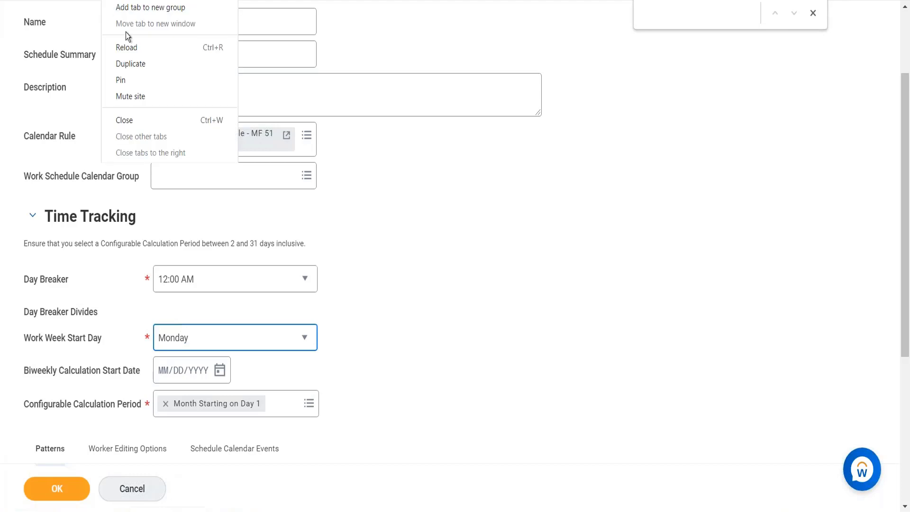
click(132, 69)
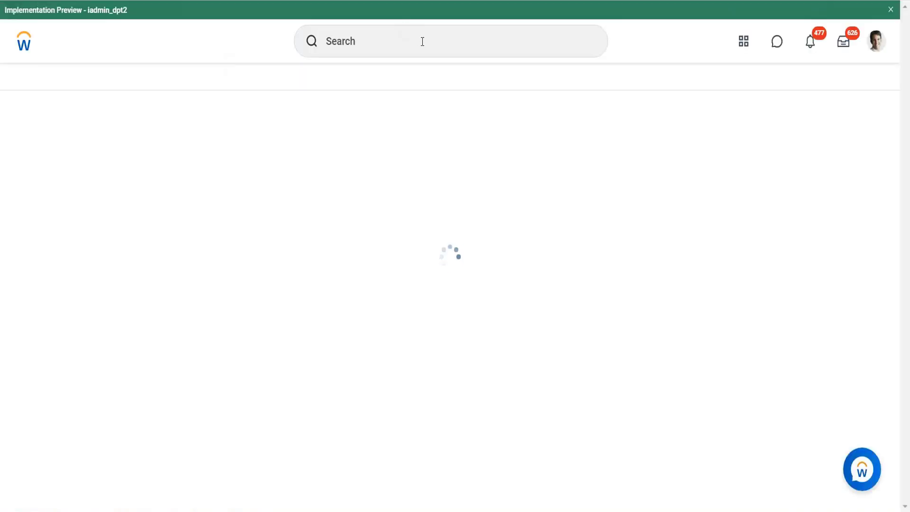
click(387, 47)
text(view)
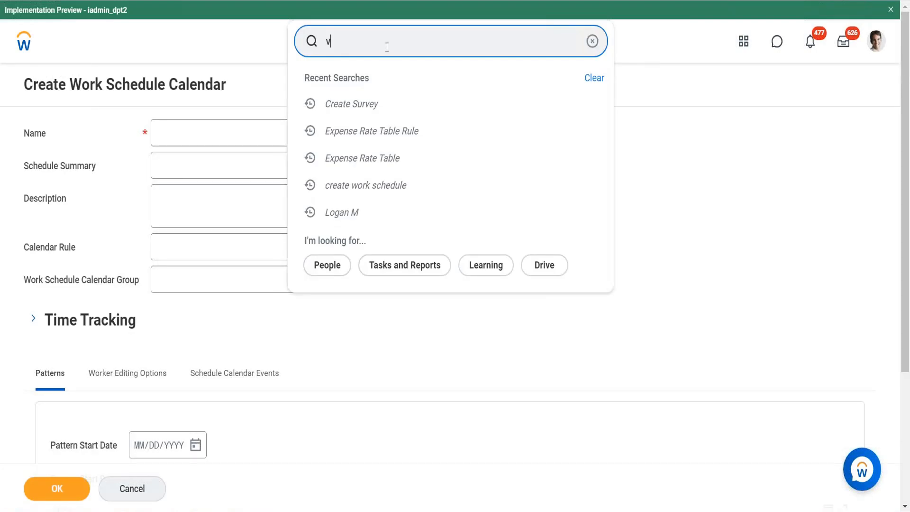
key(BackSpace)
key(BackSpace)
key(BackSpace)
key(BackSpace)
Step: Open the signed-in worker's profile and launch Enter My Time from the Time and Leave actions
click(872, 46)
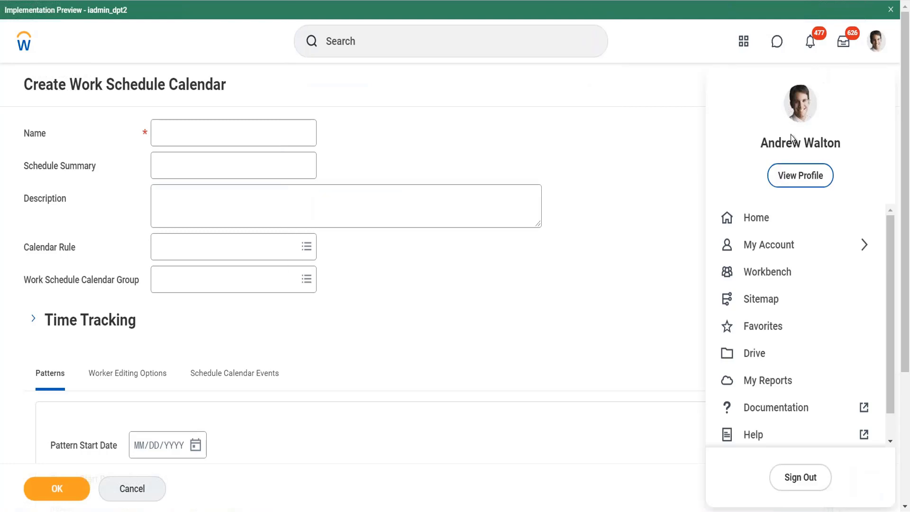
click(792, 176)
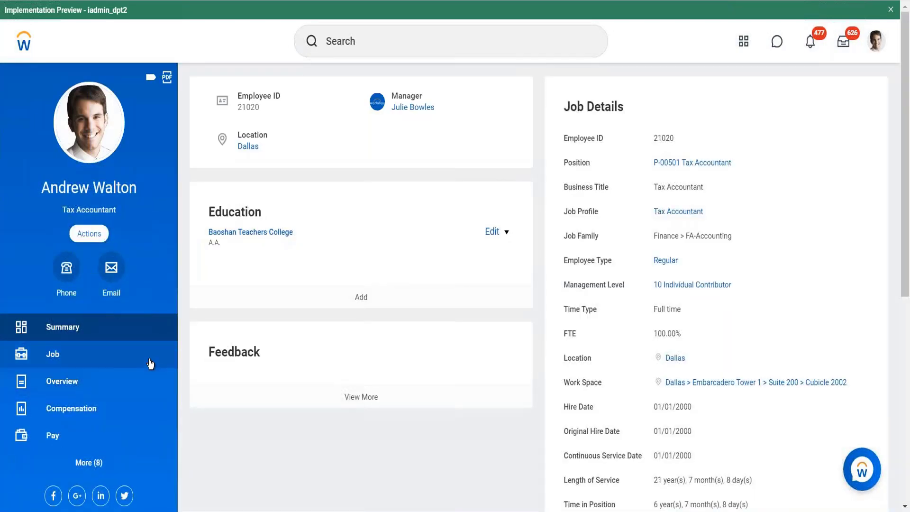
click(89, 234)
scroll(140, 350, down, 10)
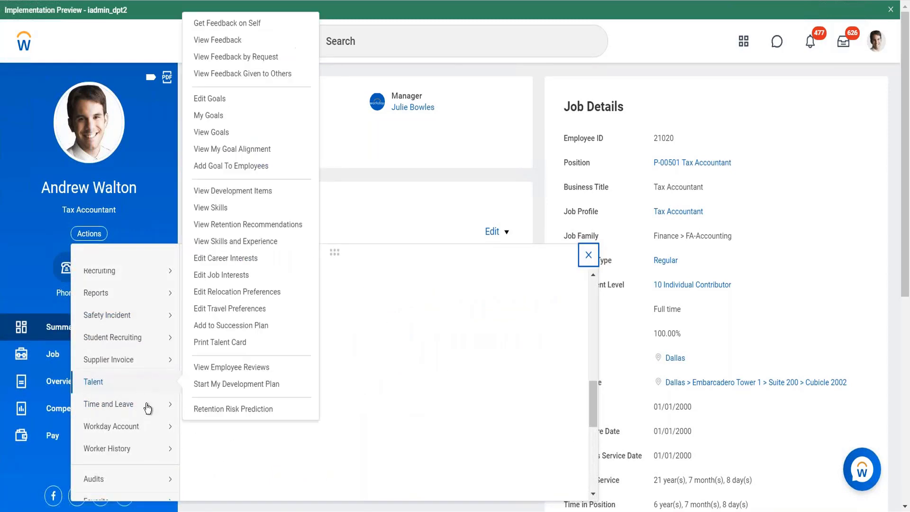
mouse_move(163, 406)
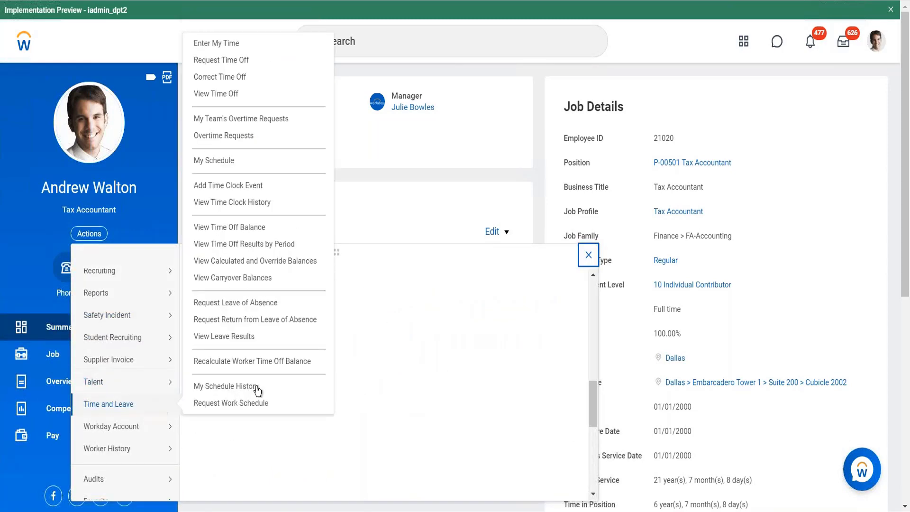
click(215, 37)
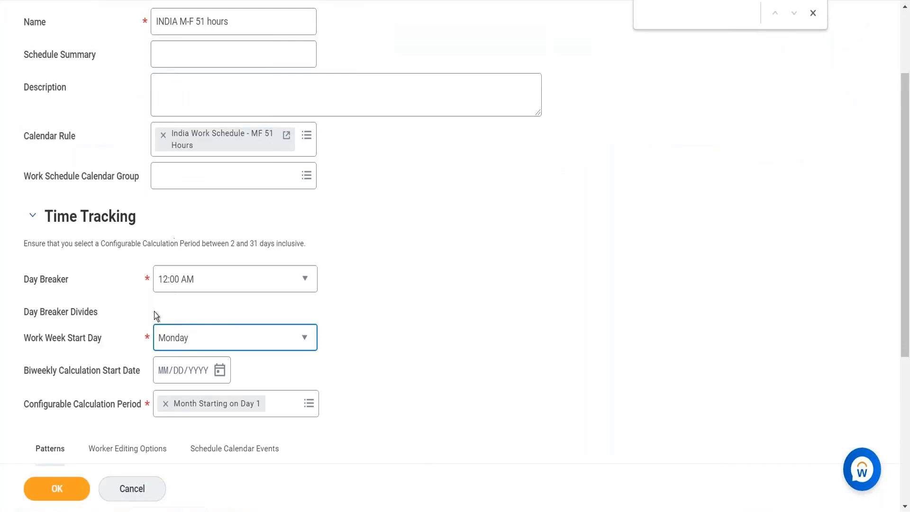
Step: Return to the INDIA M-F 51 hours calendar form and set the Work Week Start Day to Sunday
click(195, 346)
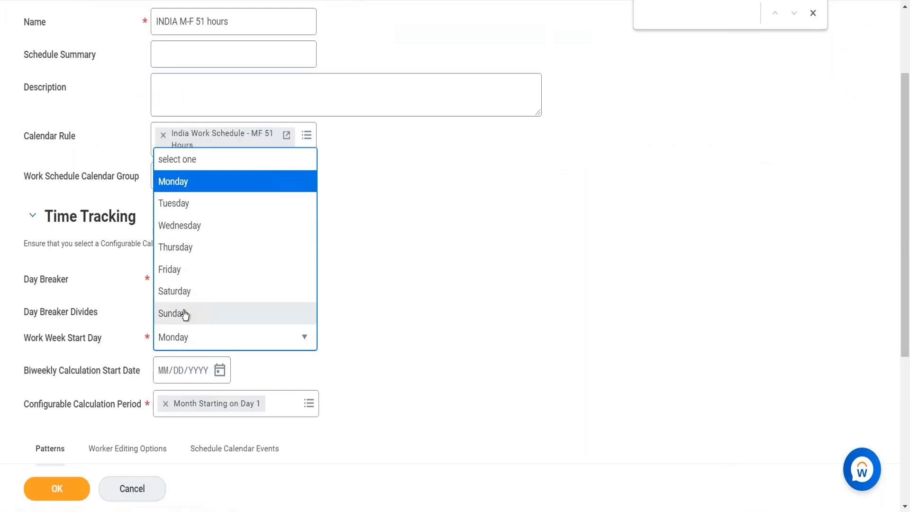
click(184, 314)
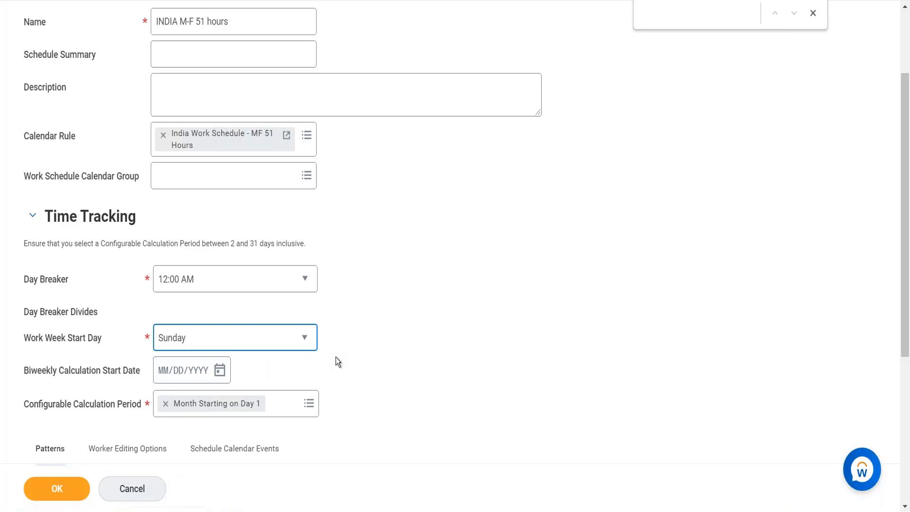
scroll(336, 357, down, 2)
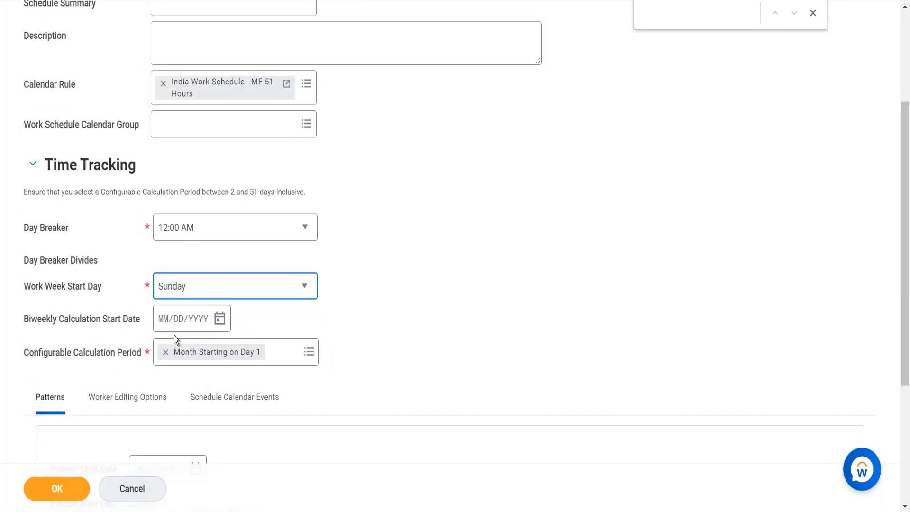